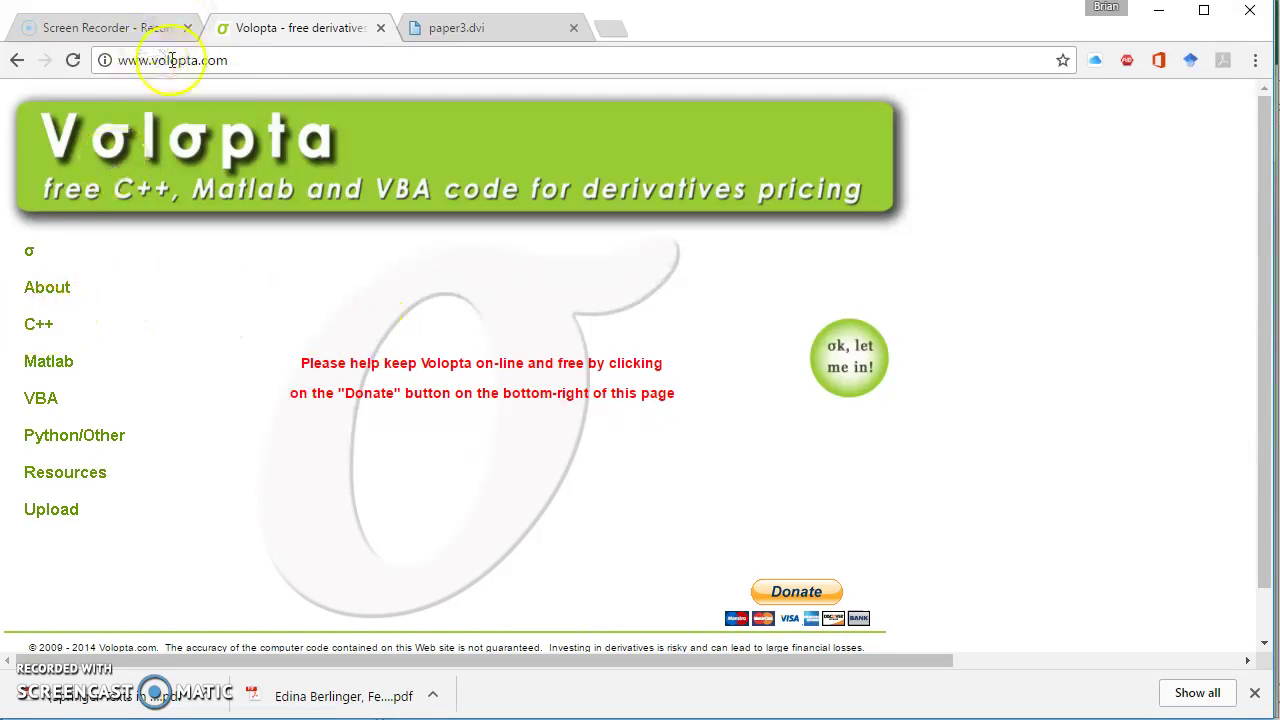
# - Open the C++ code listing on the Volopta site
pyautogui.click(38, 328)
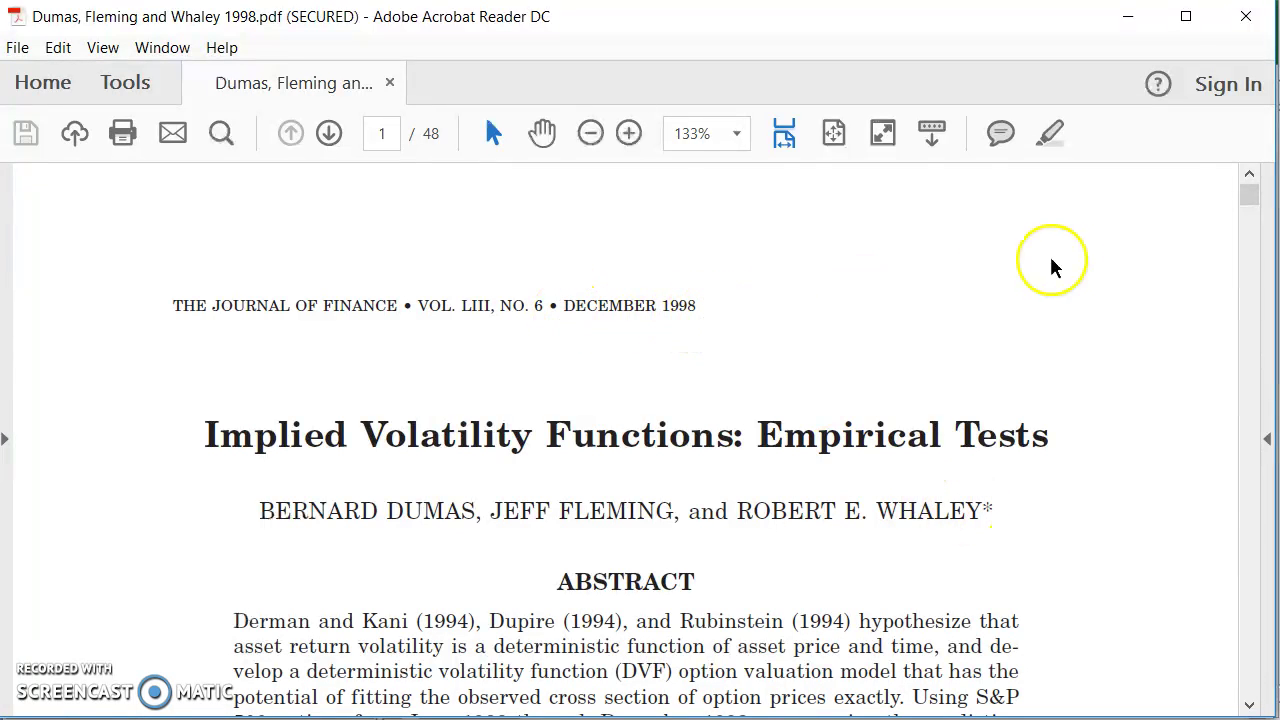
# - Switch to Acrobat Reader, go to page 10 of the implied volatility functions paper and read the structural forms of Models 0 to 3
pyautogui.click(382, 133)
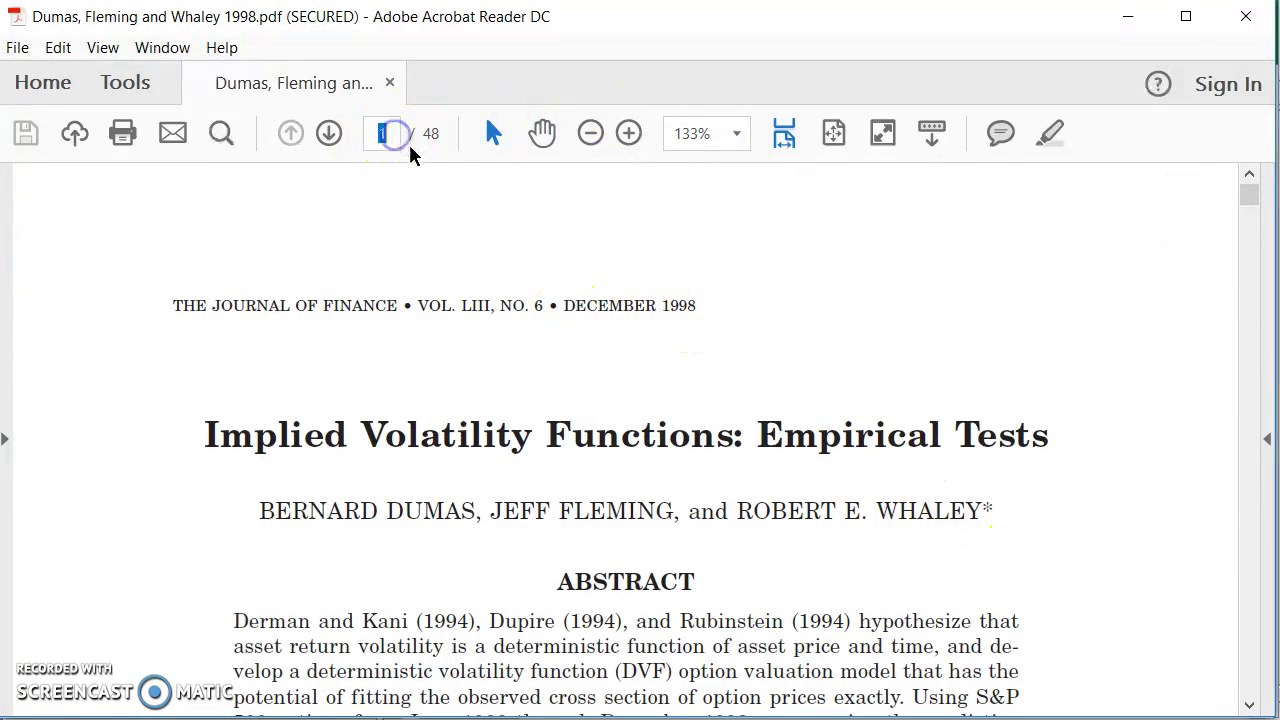
pyautogui.write('10')
pyautogui.press('Return')
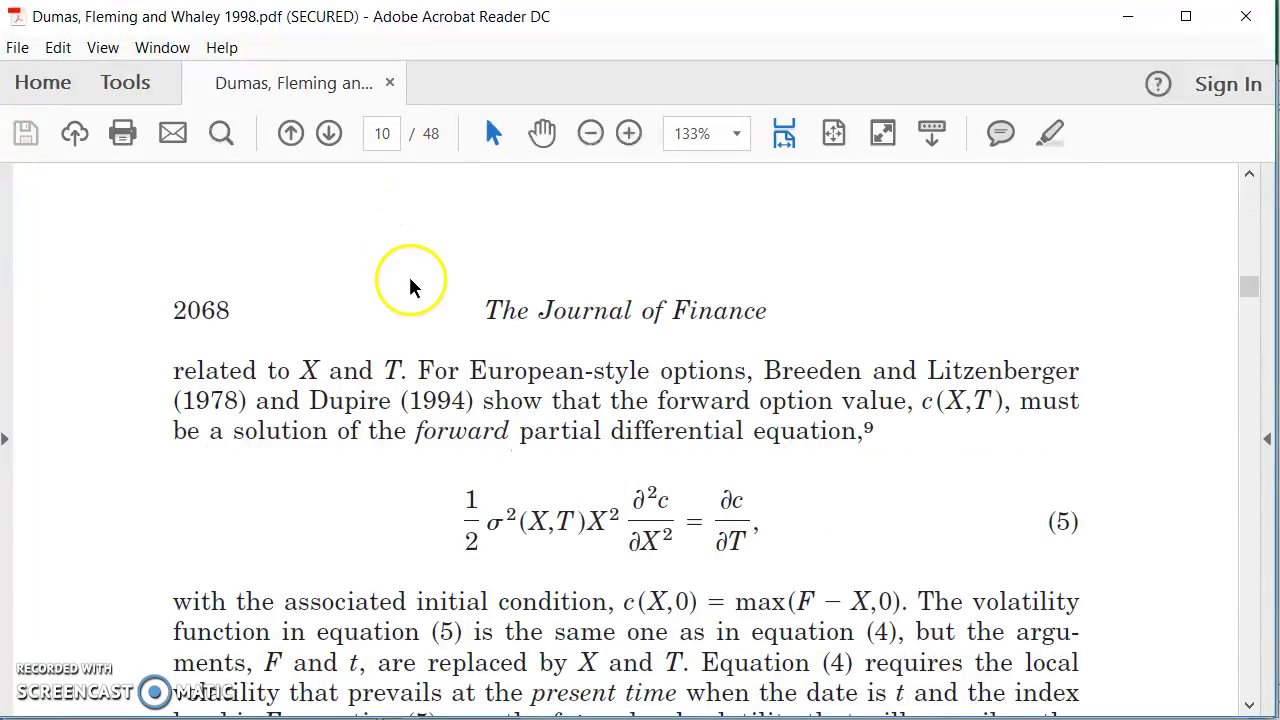
pyautogui.scroll(-3, 407, 290)
pyautogui.scroll(-10, 407, 293)
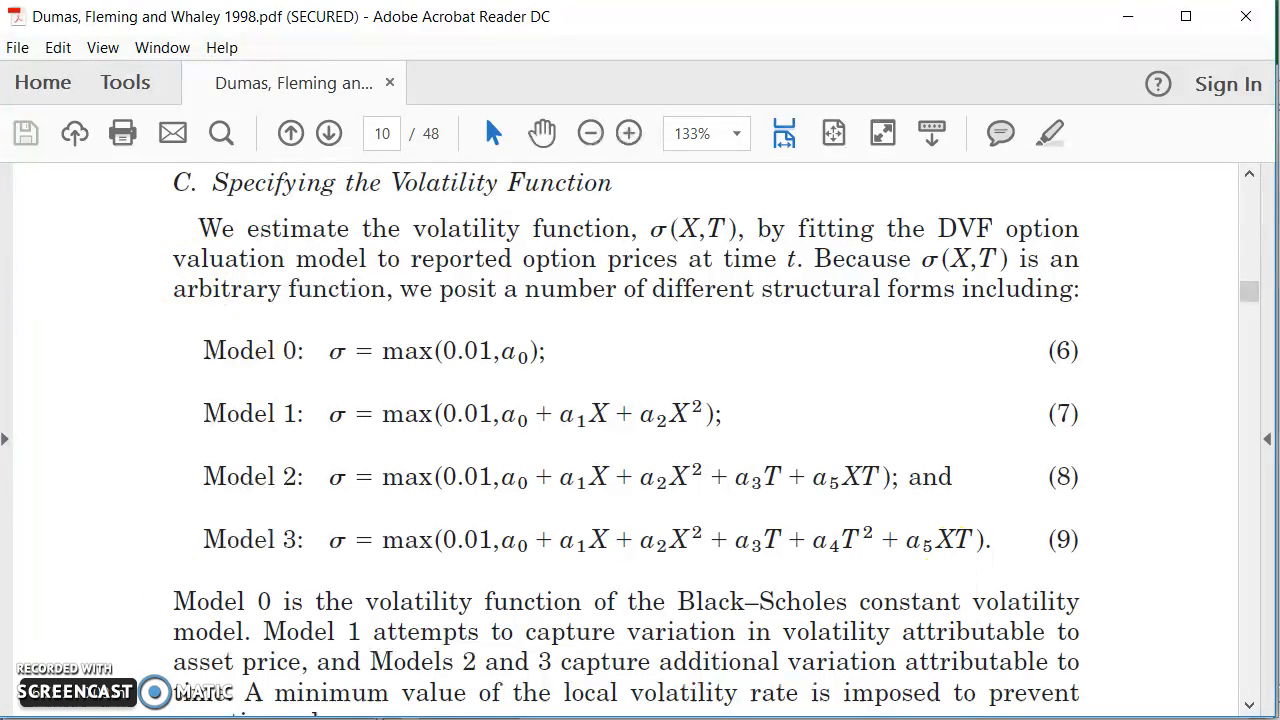
# - Switch to Chrome, download the "Black Scholes Implied Volatility on DJIA Options with Quadratic Volatility Function" code and open the downloaded archive
pyautogui.hotkey('alt', 'Tab')
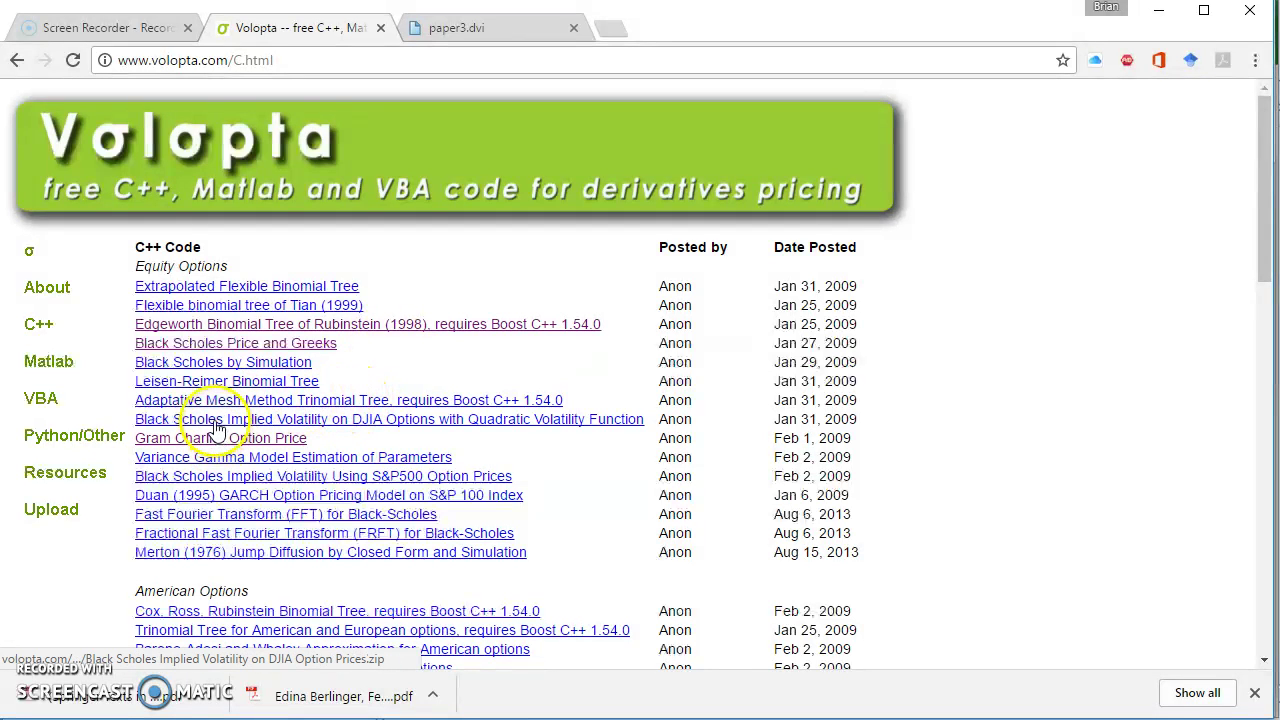
pyautogui.click(334, 428)
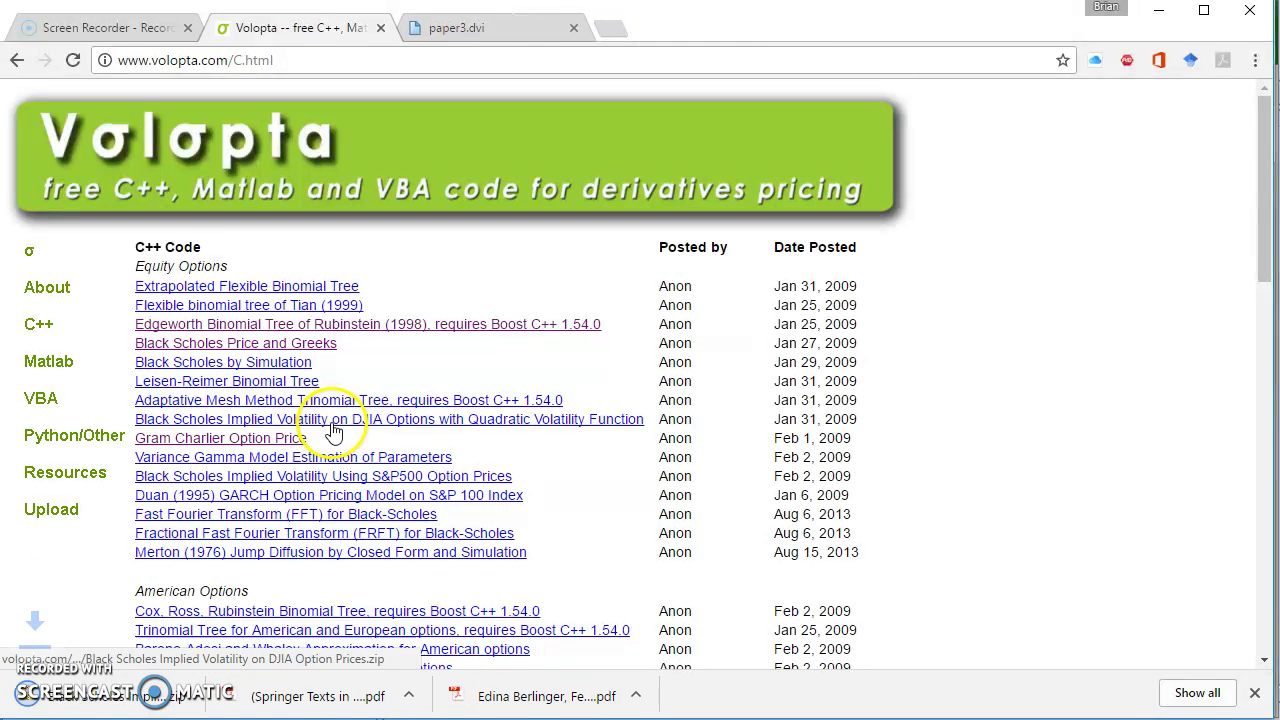
pyautogui.click(107, 706)
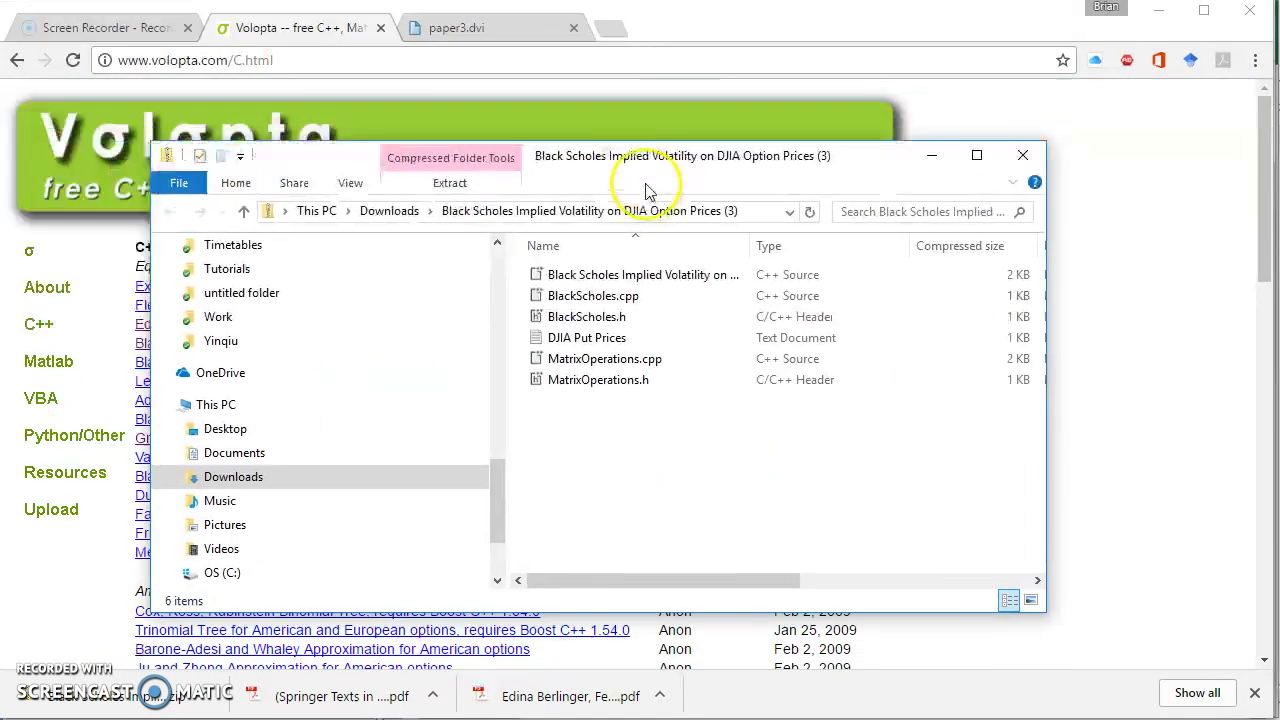
pyautogui.moveTo(625, 170); pyautogui.dragTo(524, 98)
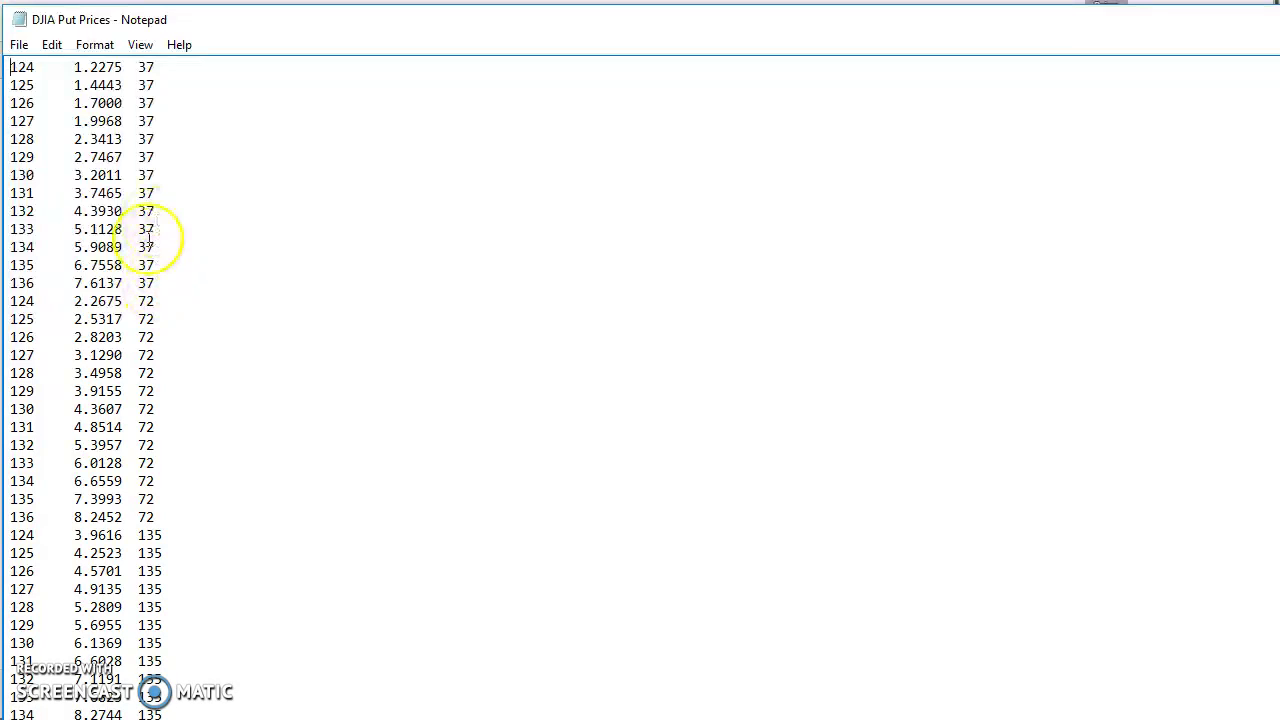
# - Review the strikes, put prices and days to expiry in the DJIA Put Prices text file
pyautogui.scroll(-5, 131, 145)
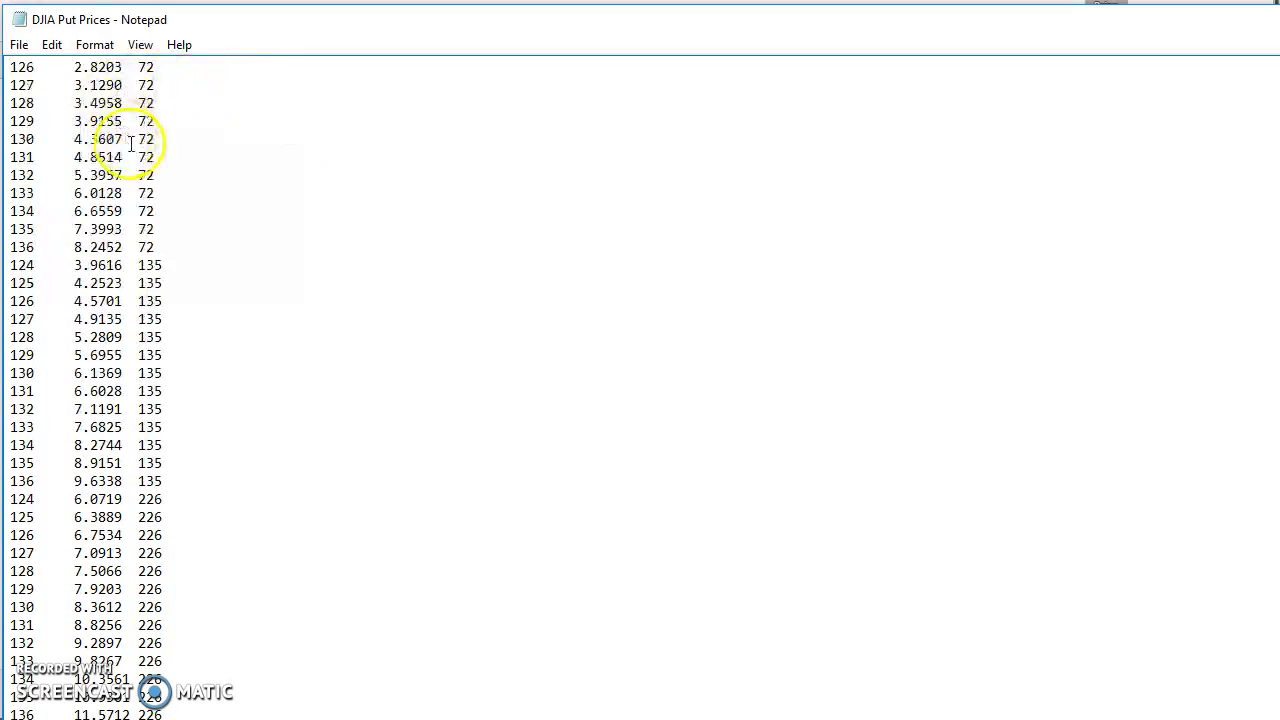
pyautogui.scroll(5, 133, 148)
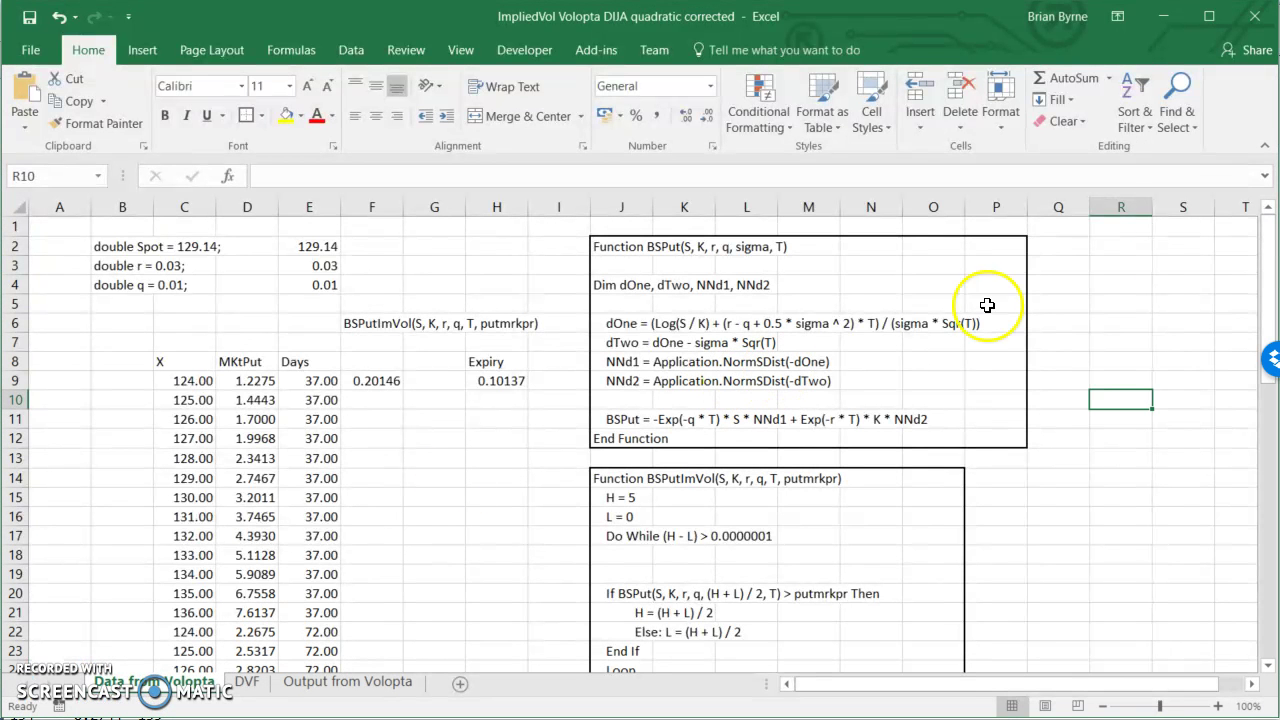
# - Switch to the Excel workbook and examine the first strike in C9 and the spot, r and q inputs in E2:E4
pyautogui.click(190, 381)
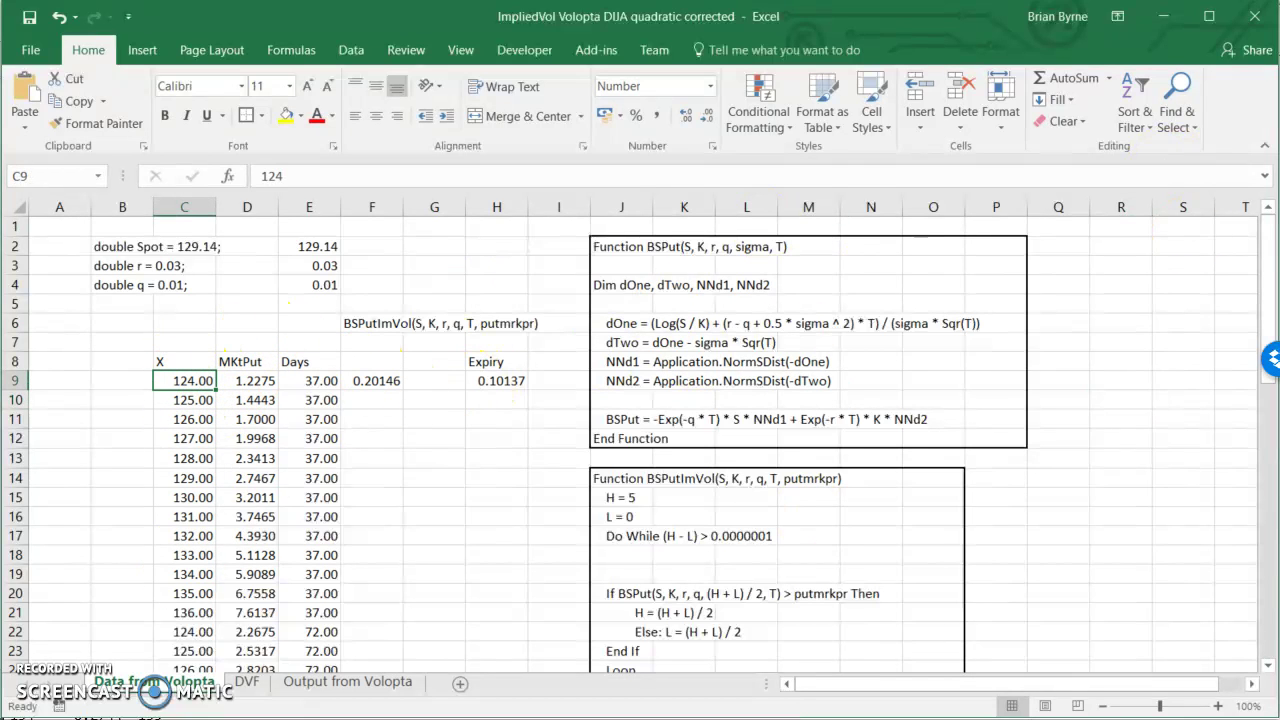
pyautogui.click(966, 716)
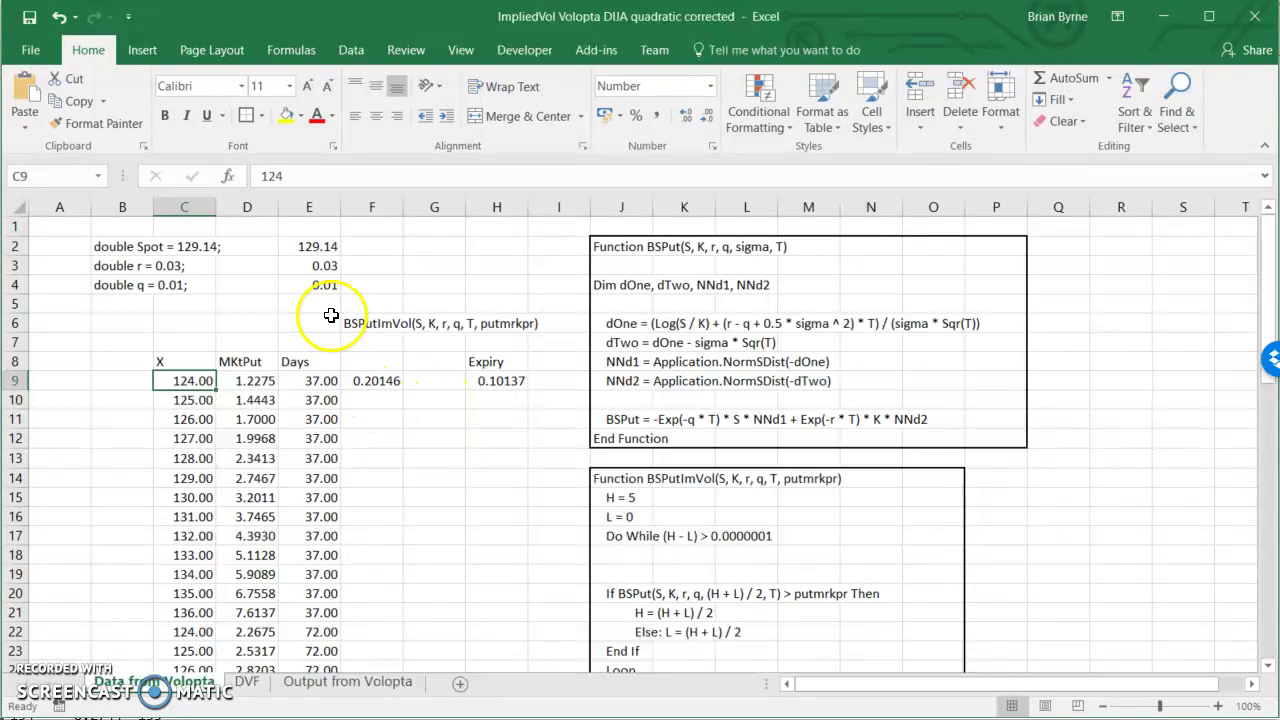
pyautogui.click(309, 244)
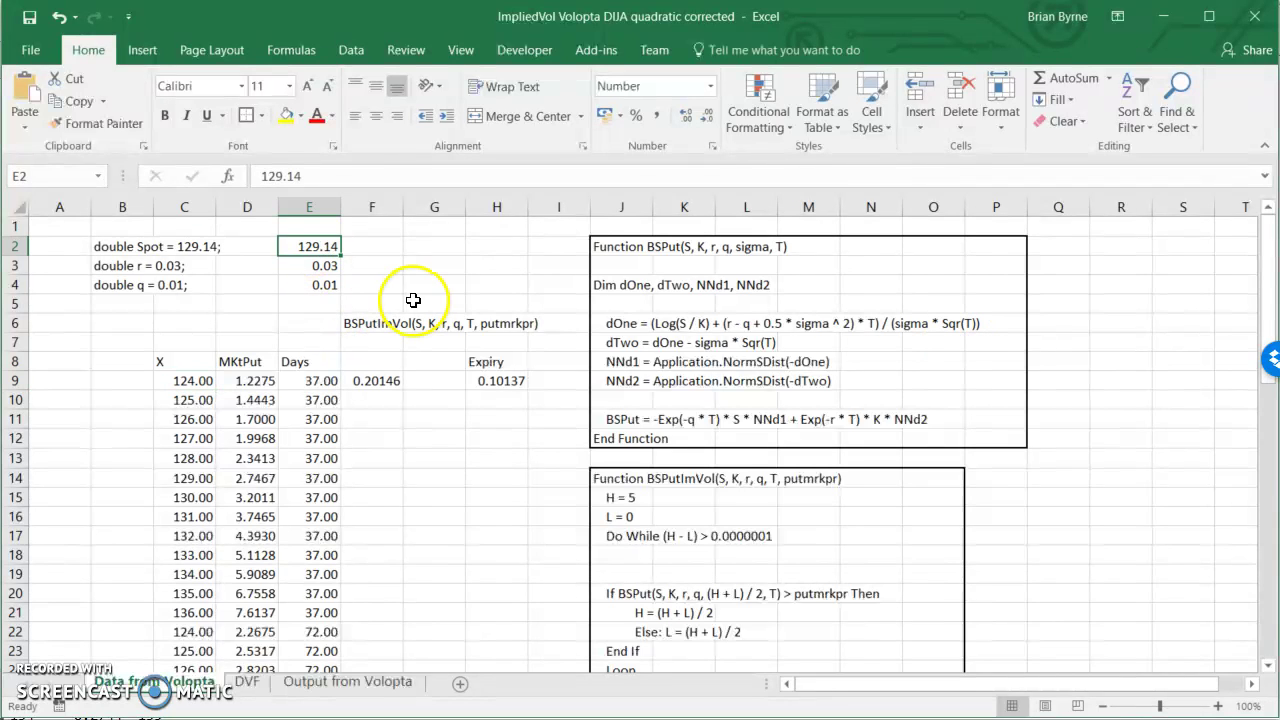
pyautogui.click(317, 247)
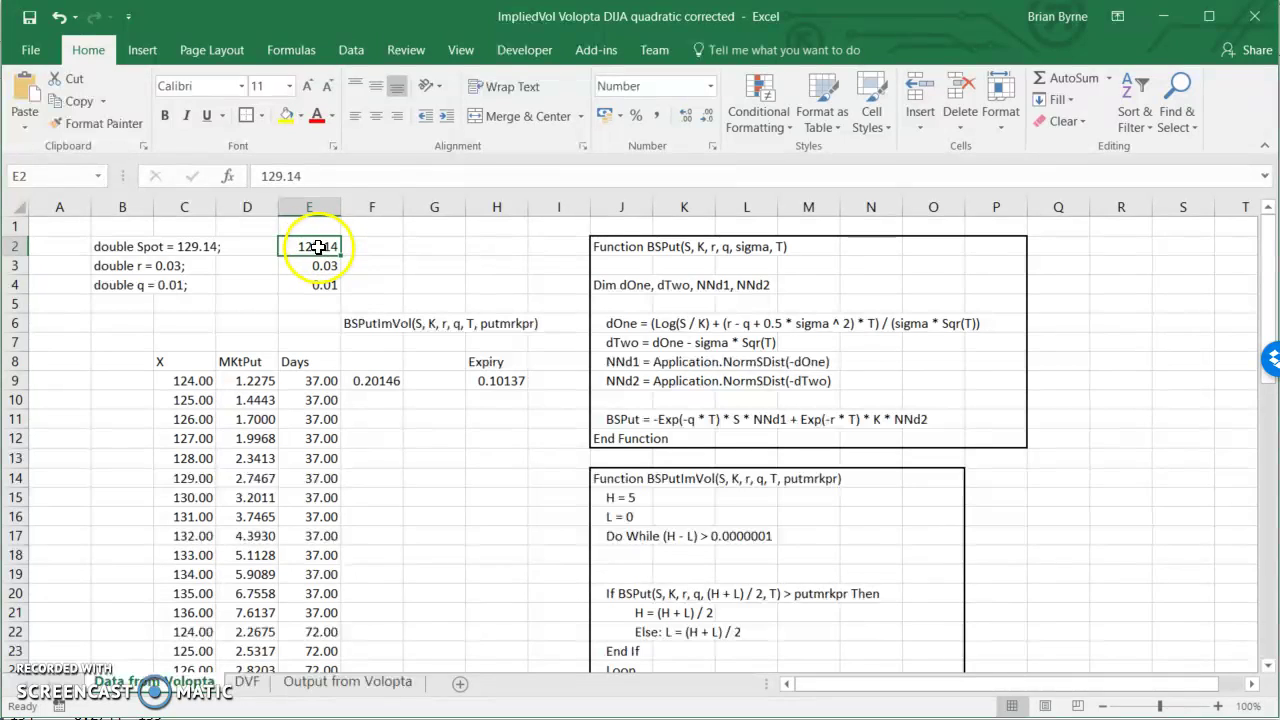
pyautogui.click(320, 266)
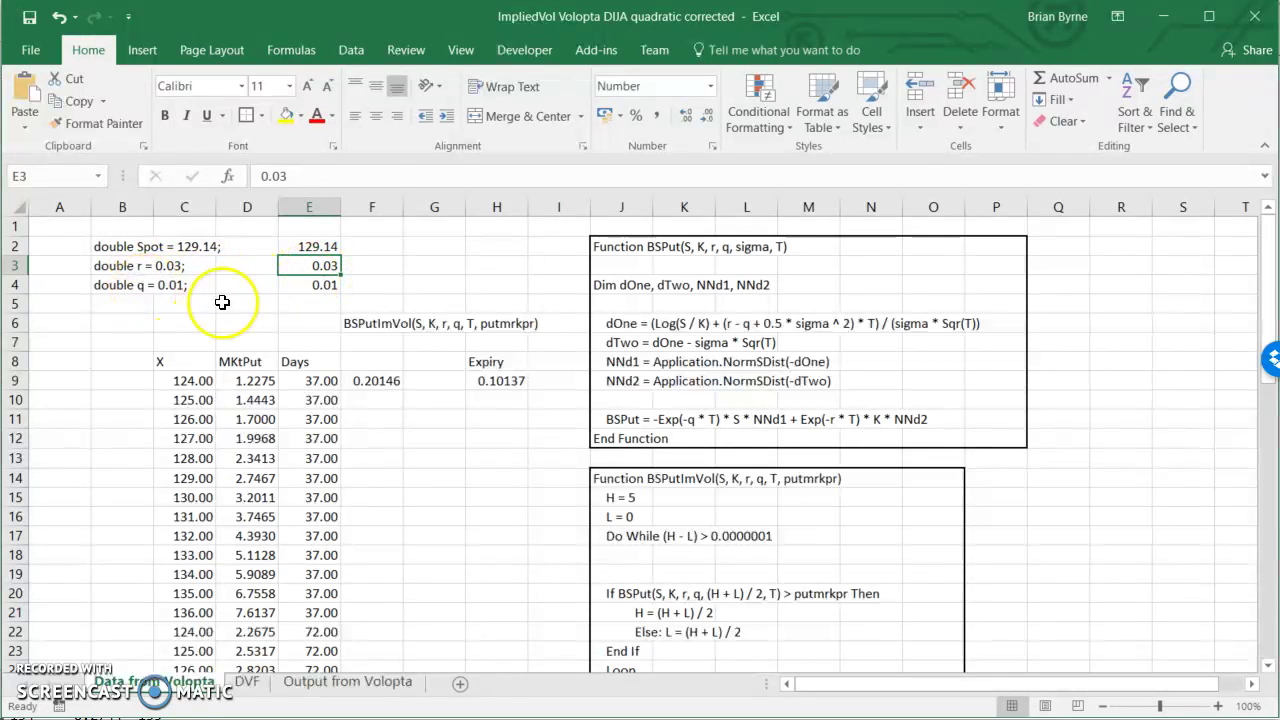
pyautogui.click(312, 287)
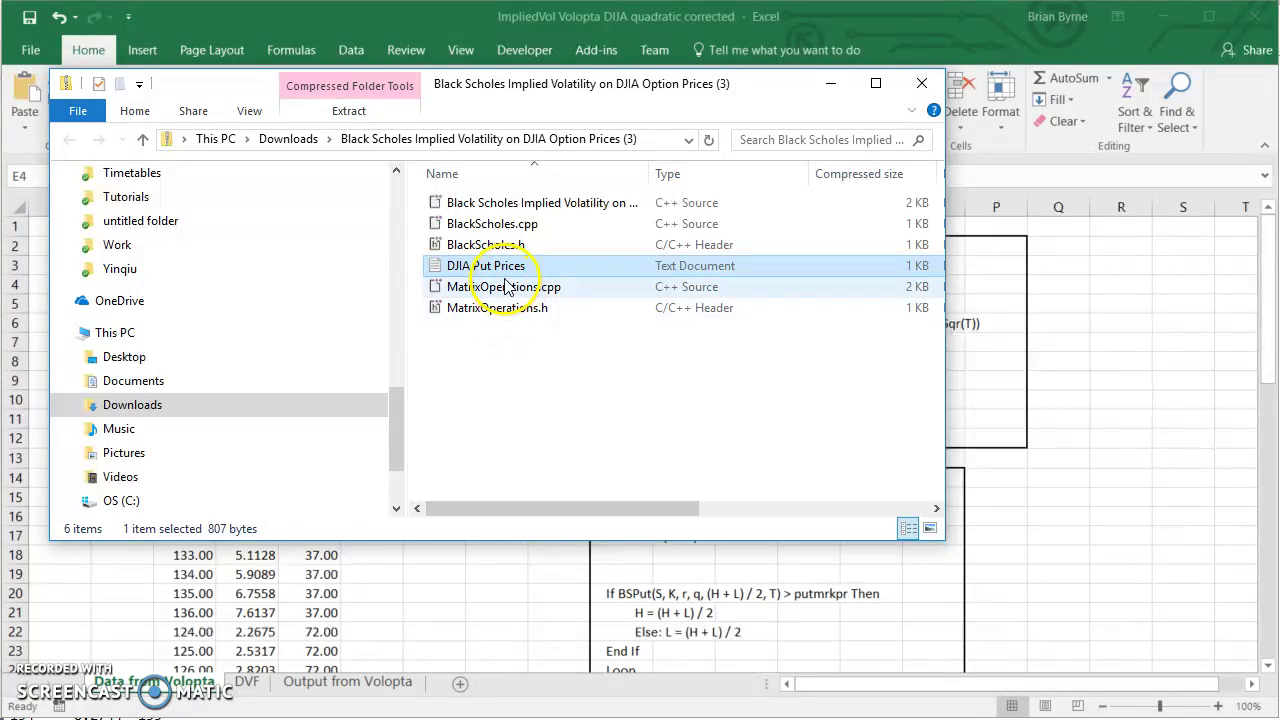
# - Open the archive's main Black Scholes Implied Volatility source file in Visual Studio and examine its price-file loading and the Spot, r and q definitions
pyautogui.doubleClick(507, 204)
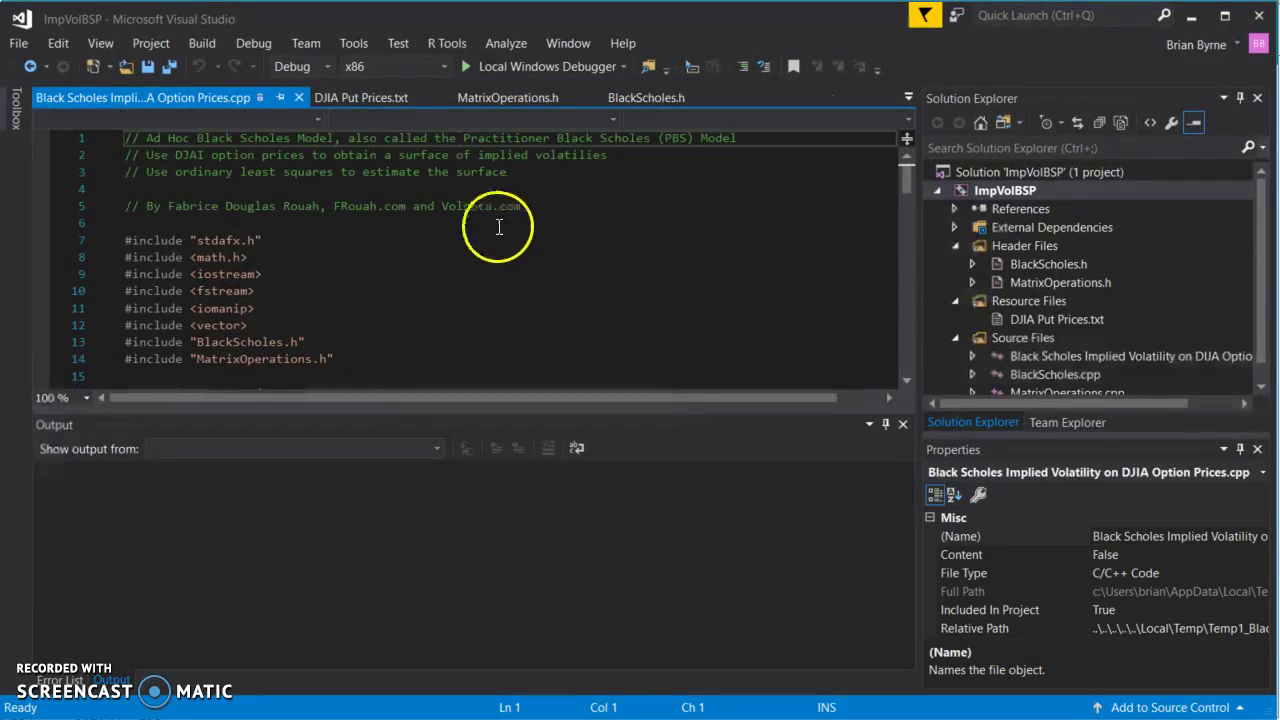
pyautogui.scroll(-4, 507, 230)
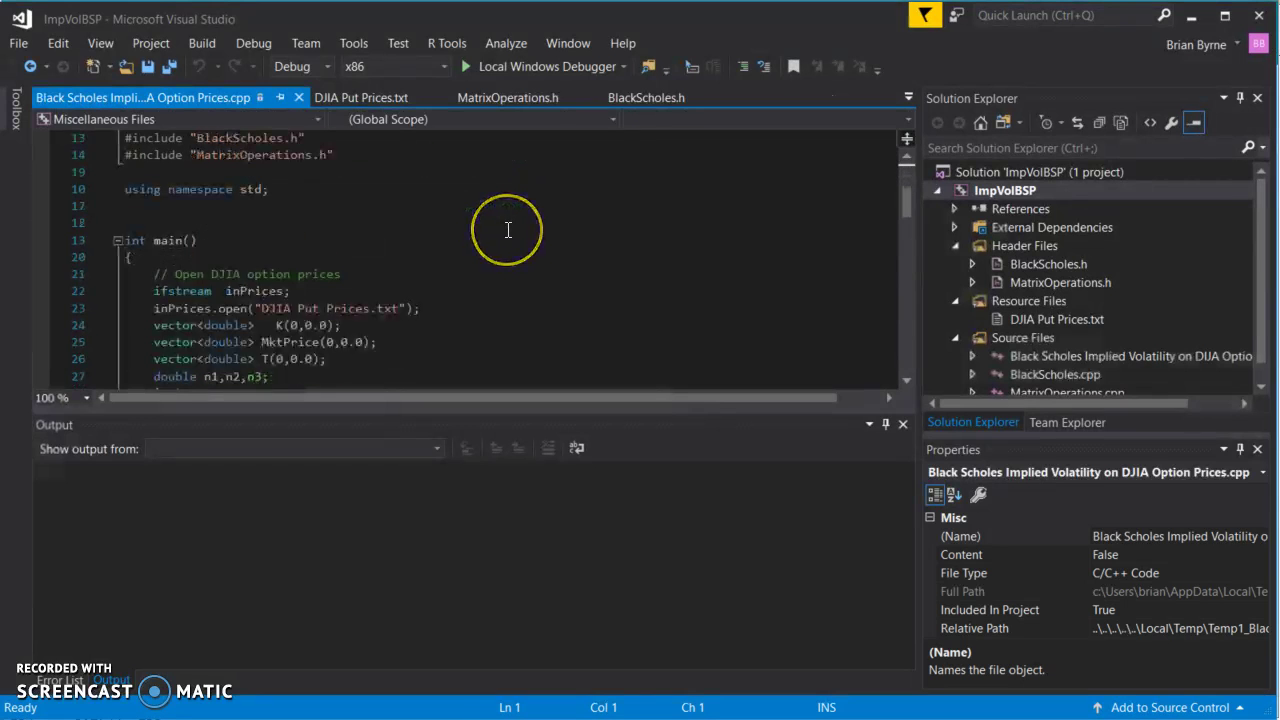
pyautogui.scroll(-1, 507, 230)
pyautogui.scroll(1, 508, 230)
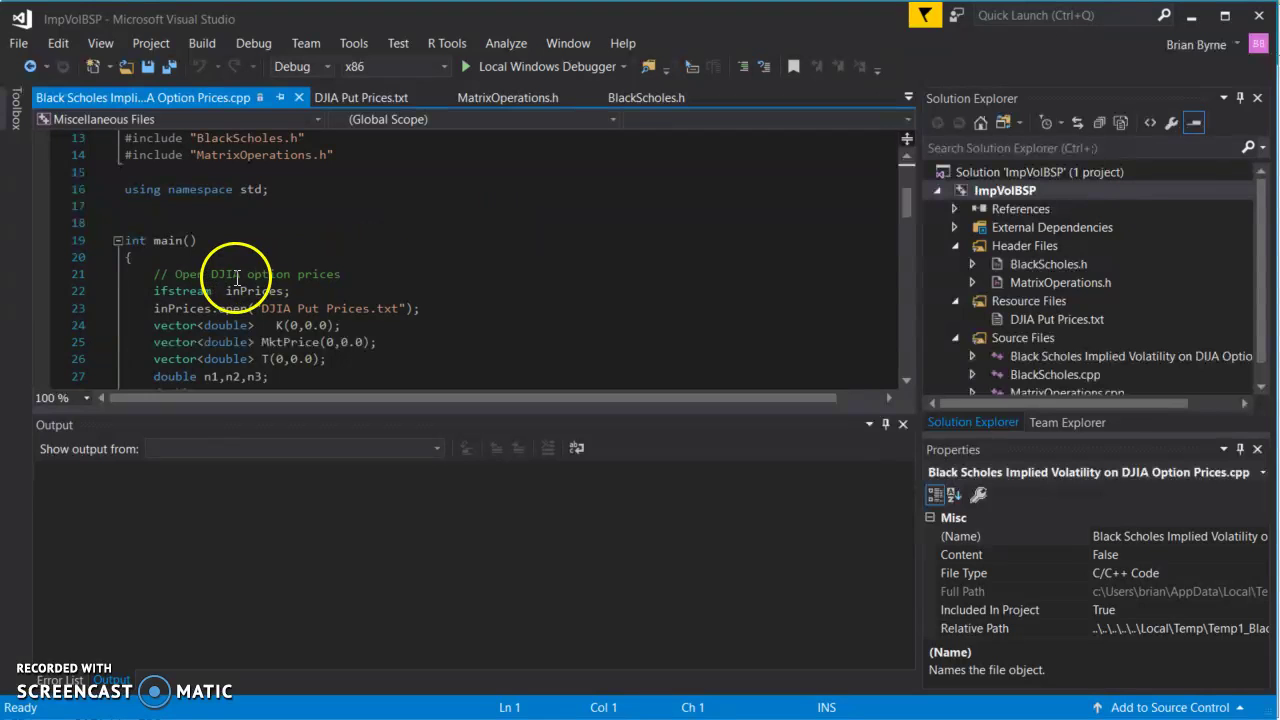
pyautogui.scroll(-1, 290, 277)
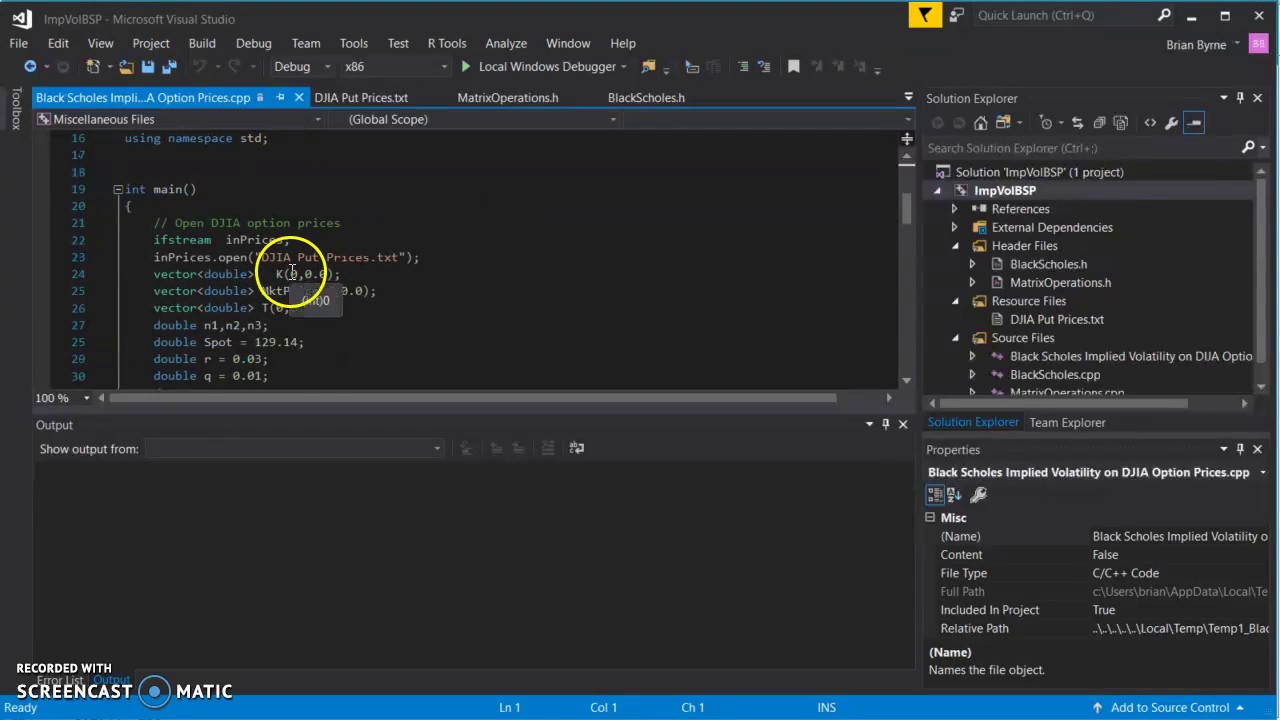
pyautogui.scroll(-1, 286, 278)
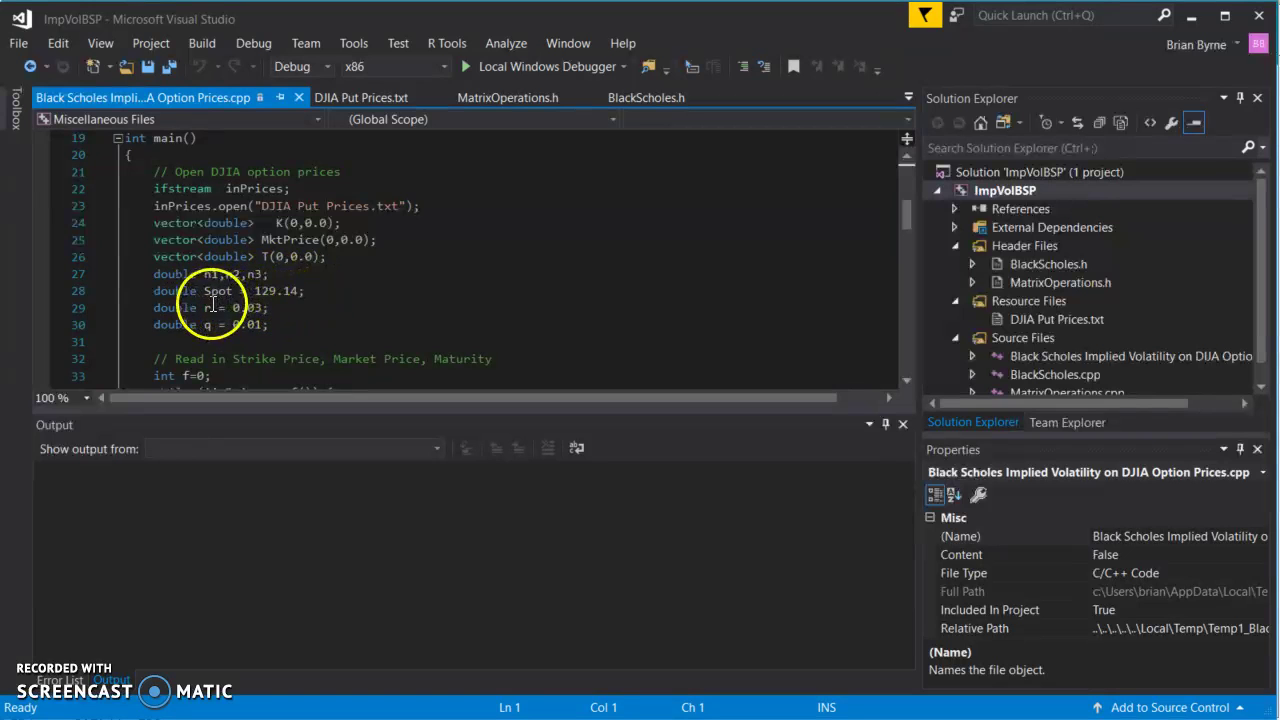
pyautogui.moveTo(256, 307)
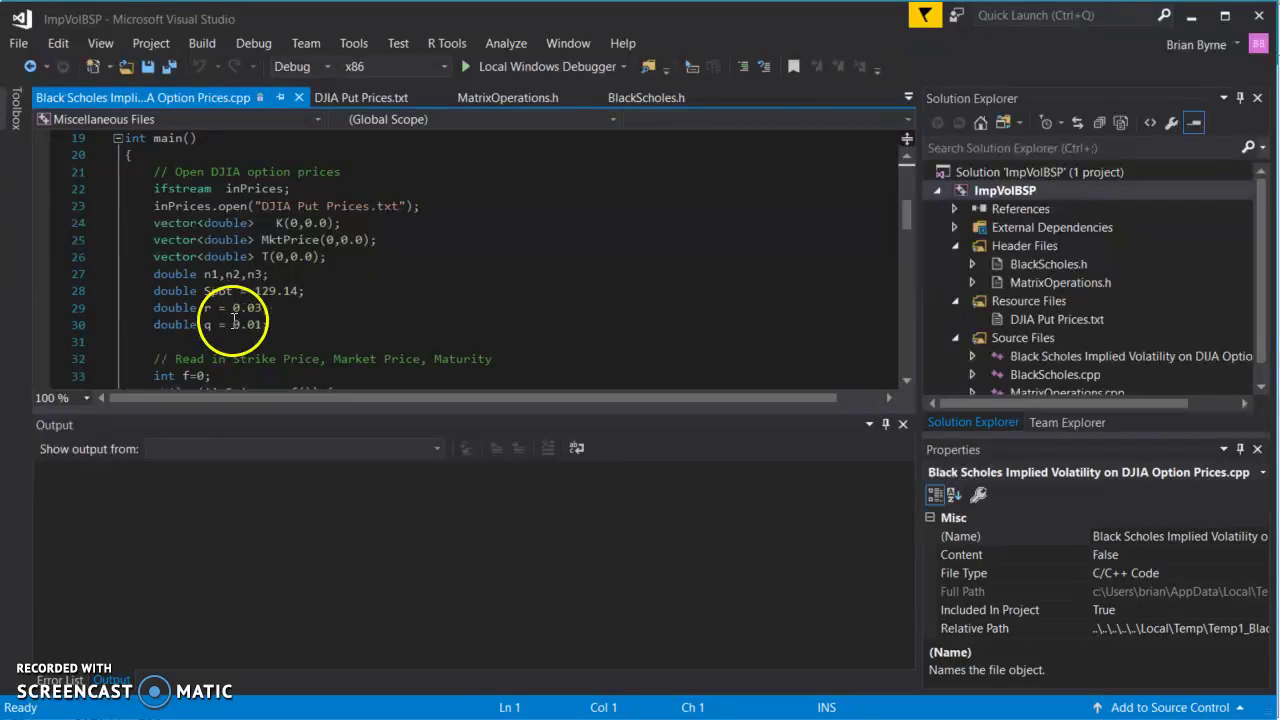
pyautogui.scroll(-2, 341, 294)
pyautogui.scroll(-2, 341, 294)
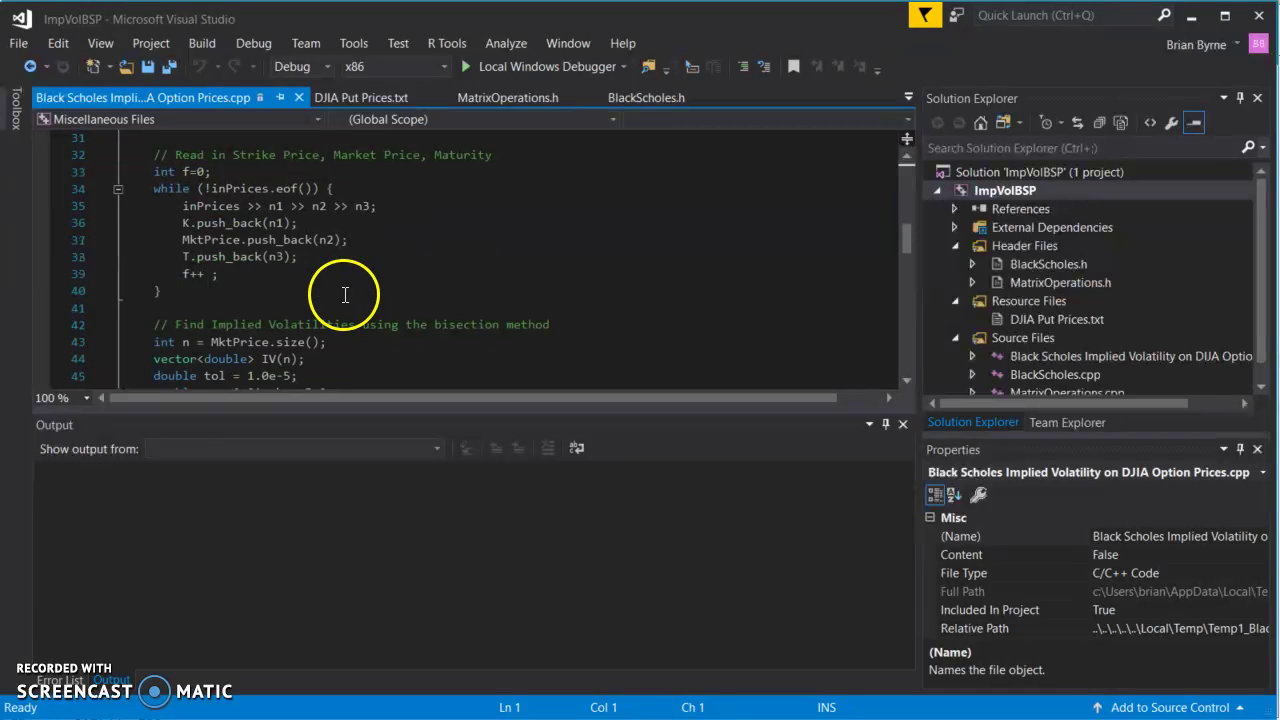
pyautogui.scroll(4, 344, 294)
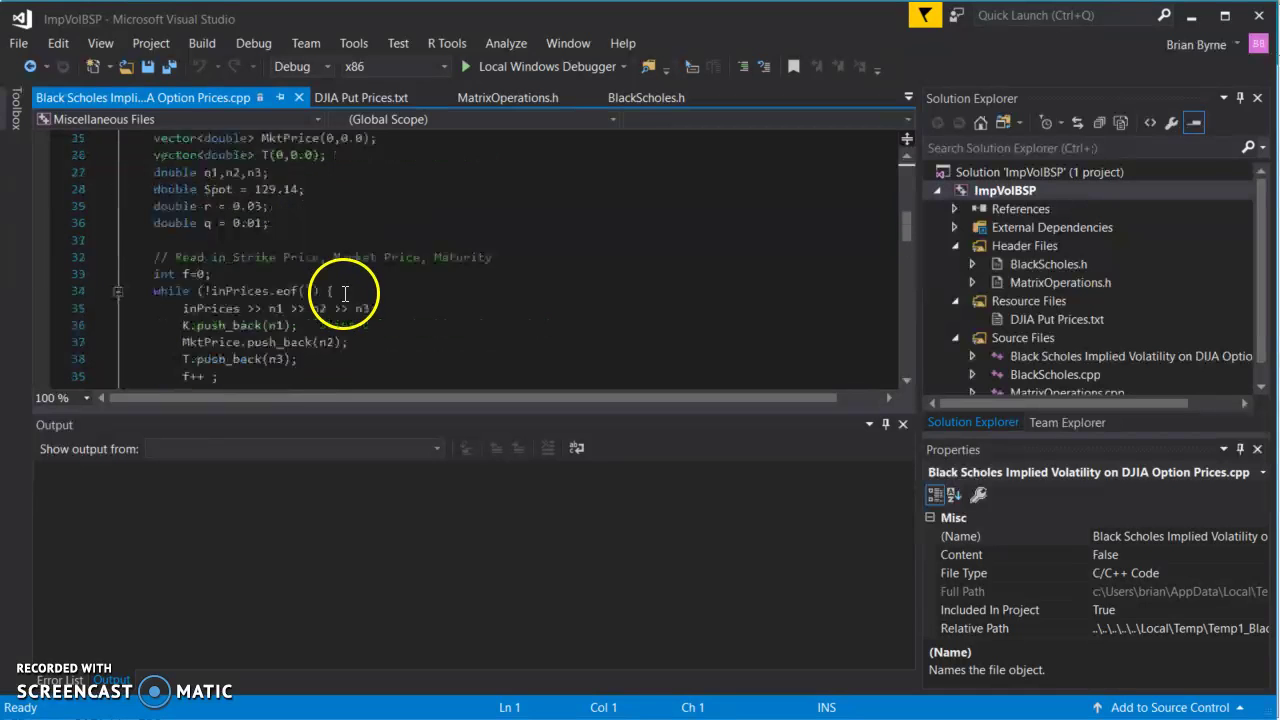
pyautogui.click(1190, 17)
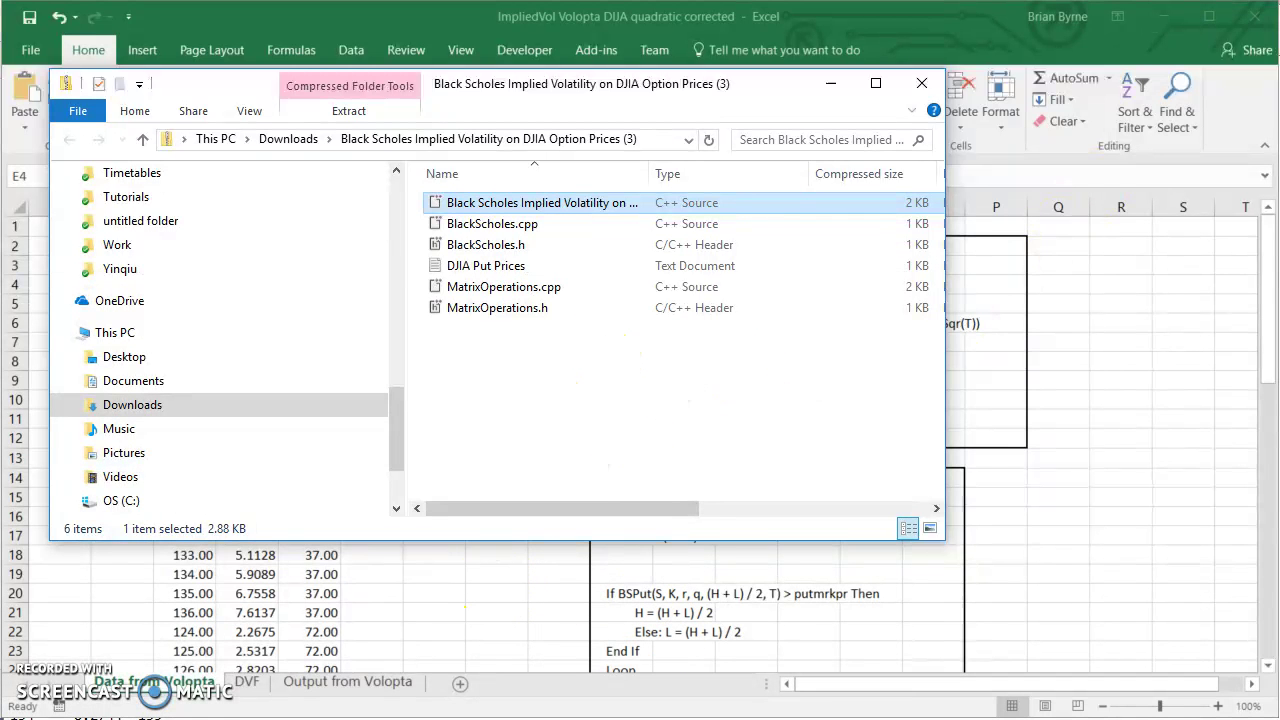
# - Return to the Excel workbook and check the spot, r and q cells E2:E4 against the source code
pyautogui.click(487, 588)
pyautogui.click(184, 322)
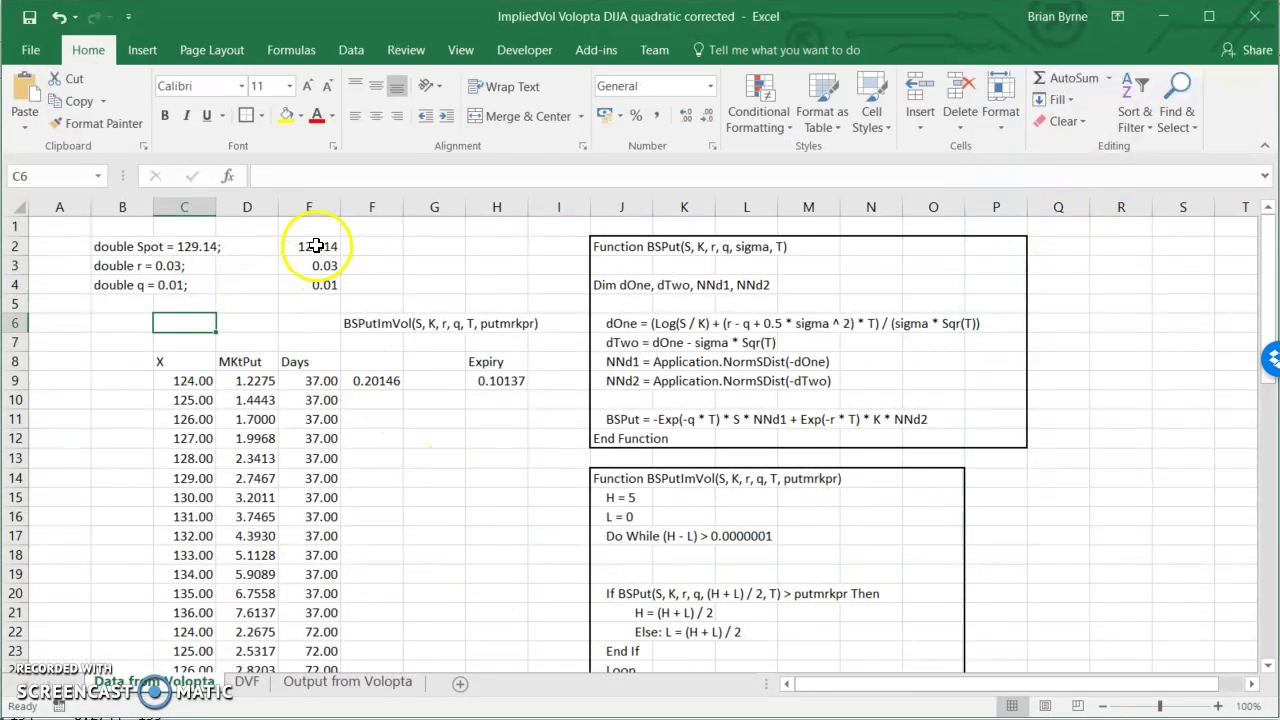
pyautogui.click(316, 246)
pyautogui.click(308, 267)
pyautogui.click(312, 288)
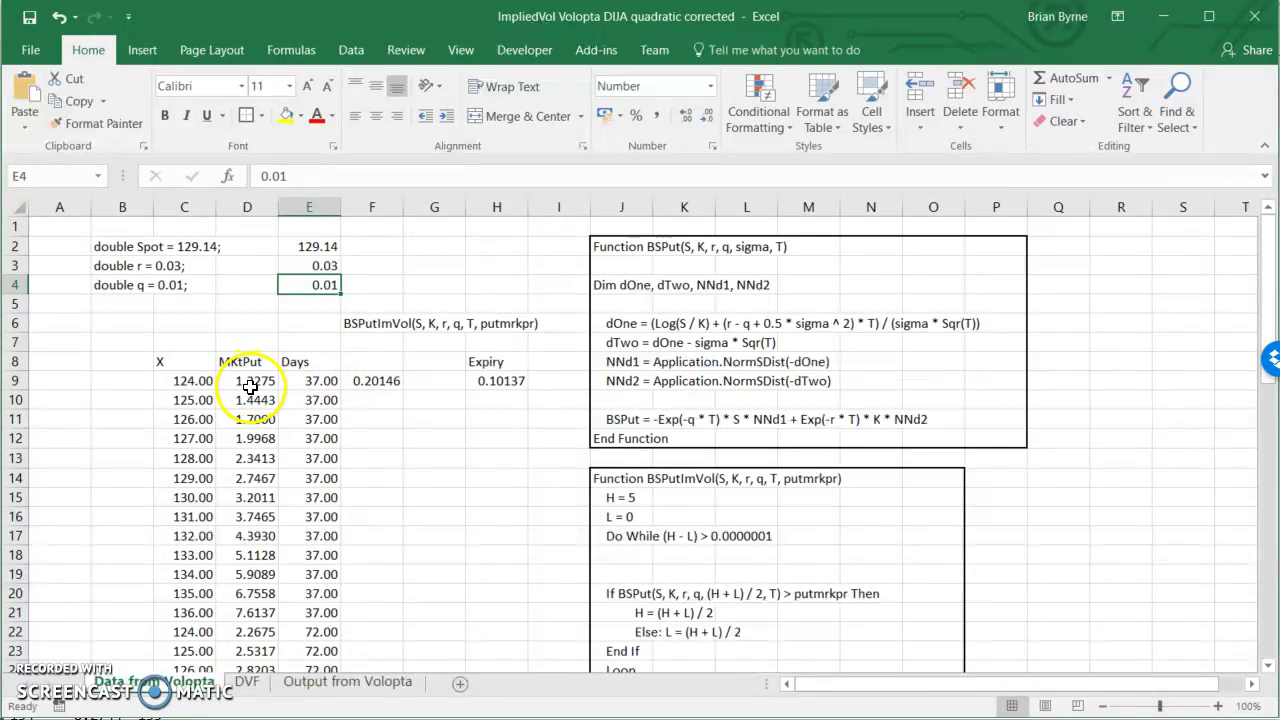
# - Switch to Chrome and run a Google search for "apple yahoo finance" in a new tab
pyautogui.hotkey('alt', 'Tab')
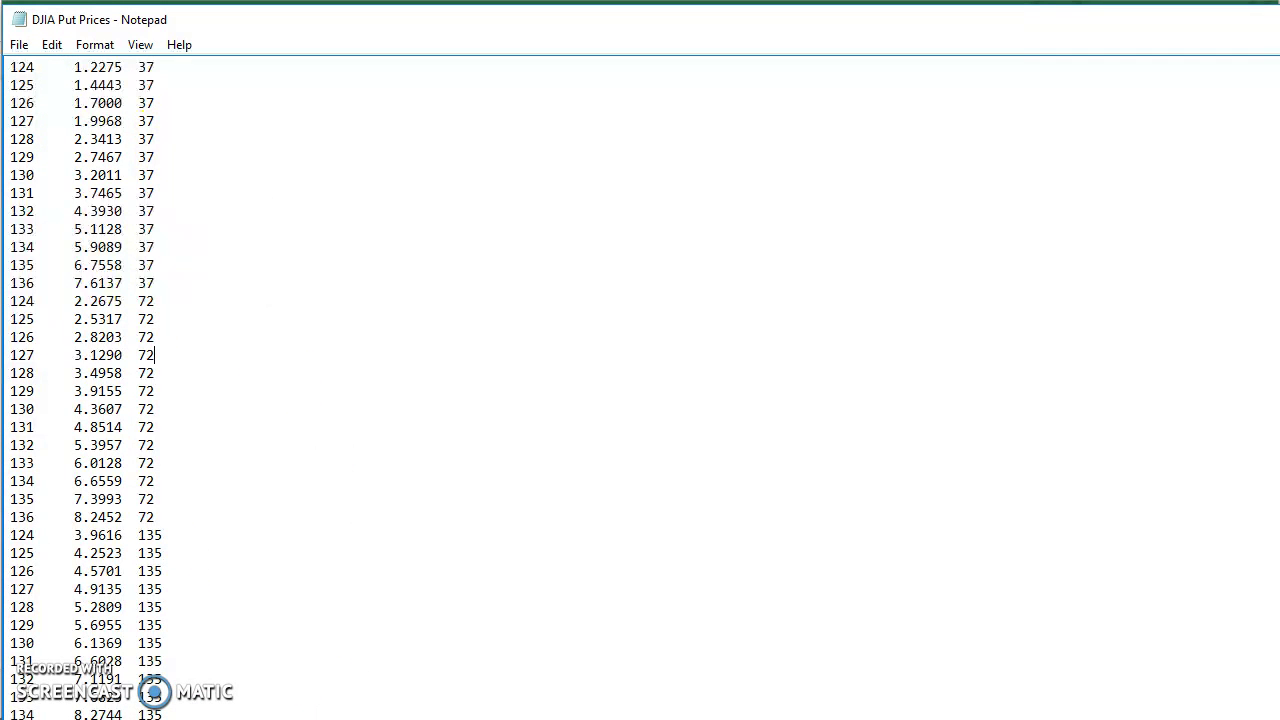
pyautogui.hotkey('alt', 'Tab')
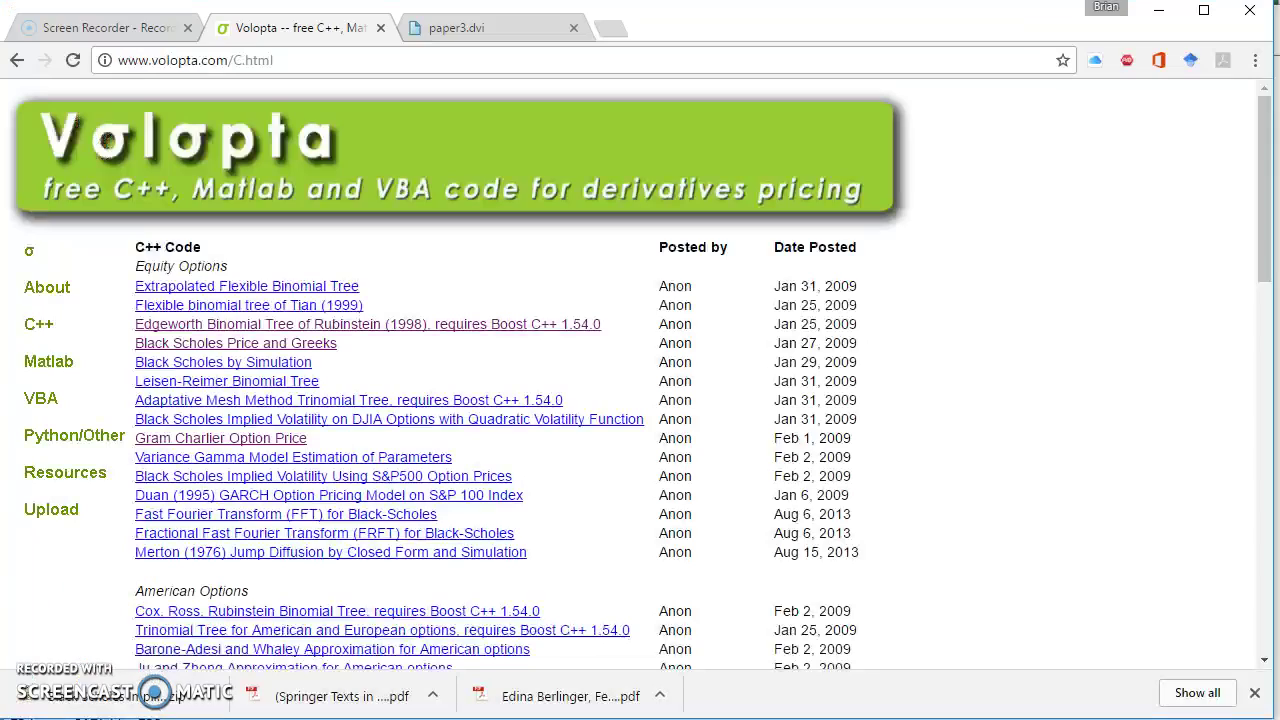
pyautogui.click(513, 30)
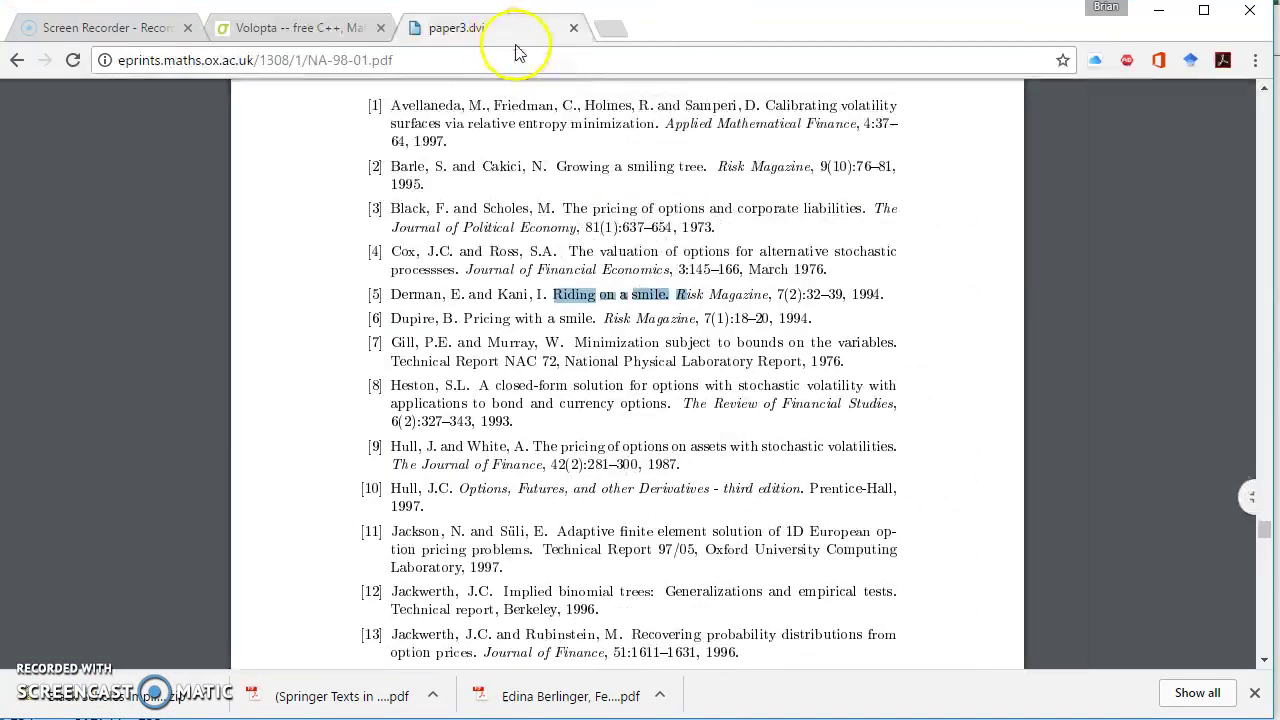
pyautogui.click(610, 28)
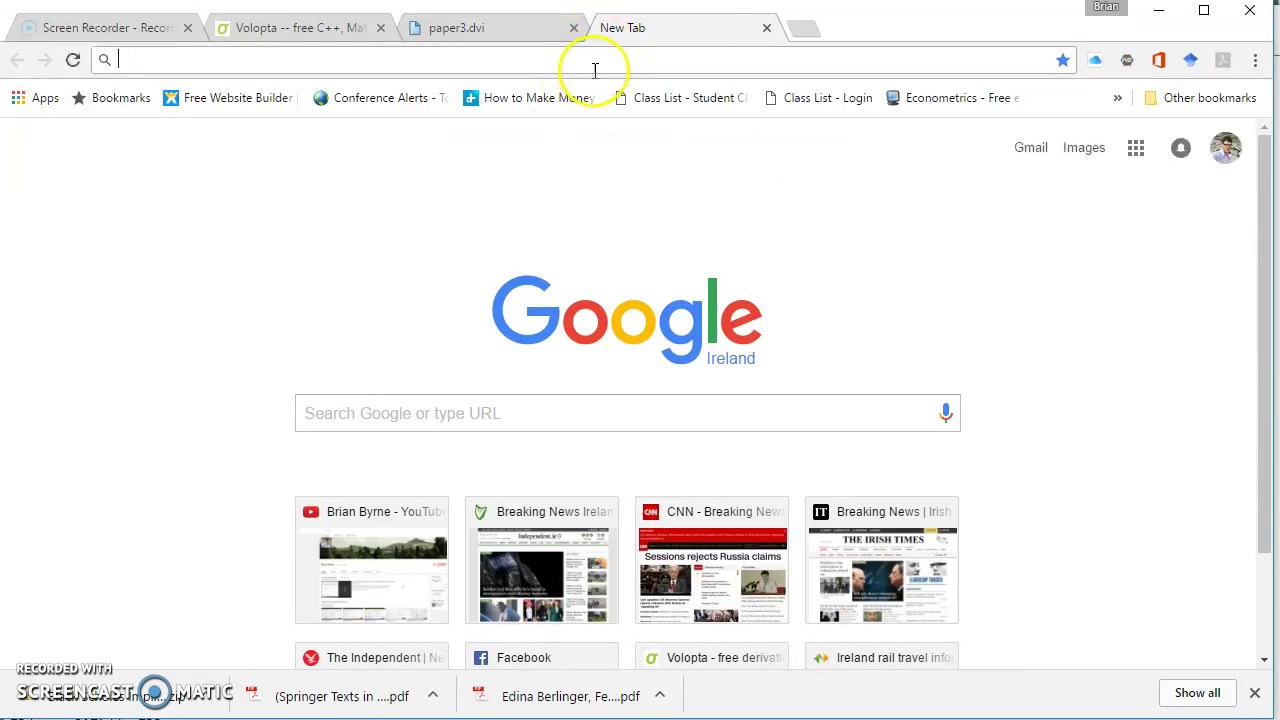
pyautogui.write('a')
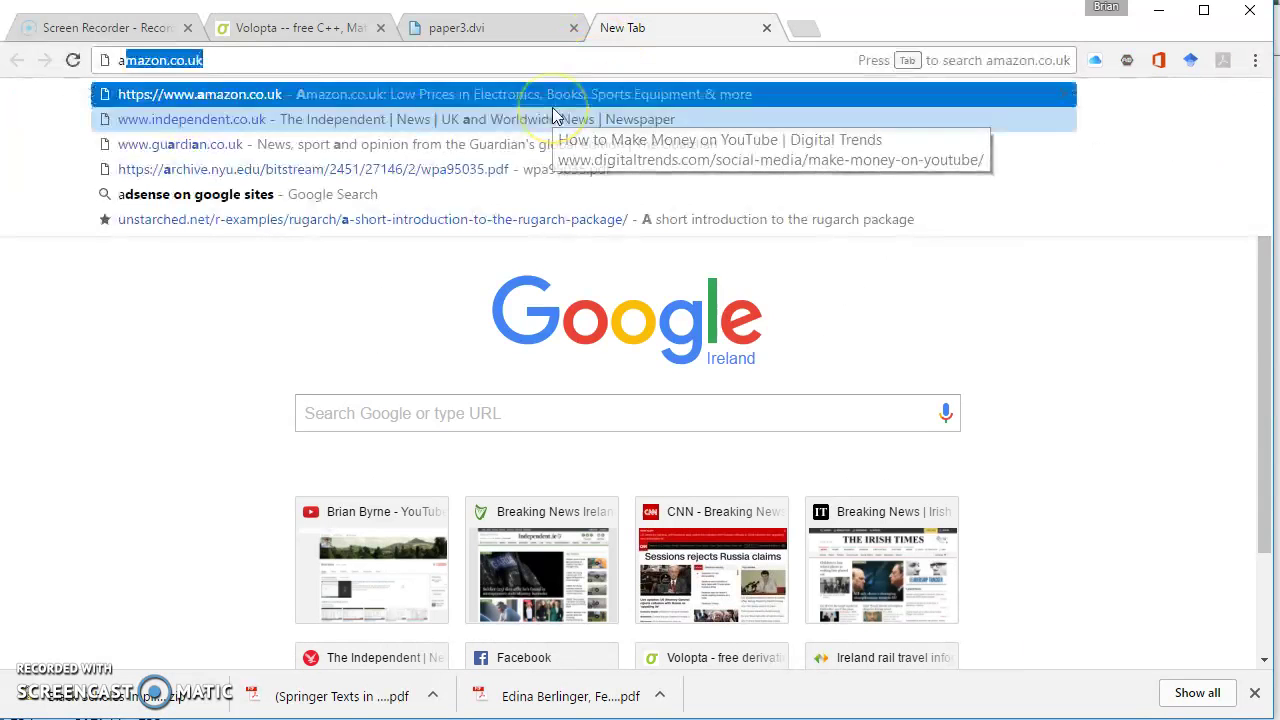
pyautogui.write('pple yah')
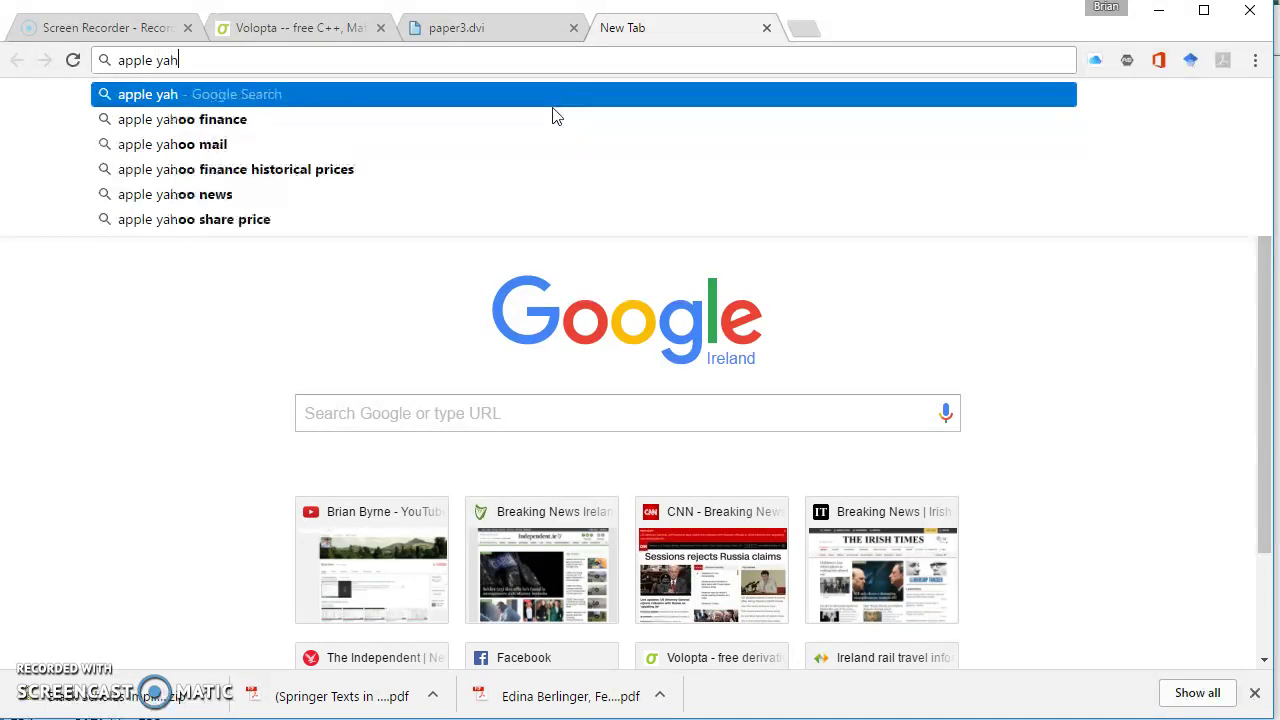
pyautogui.write('oo finance')
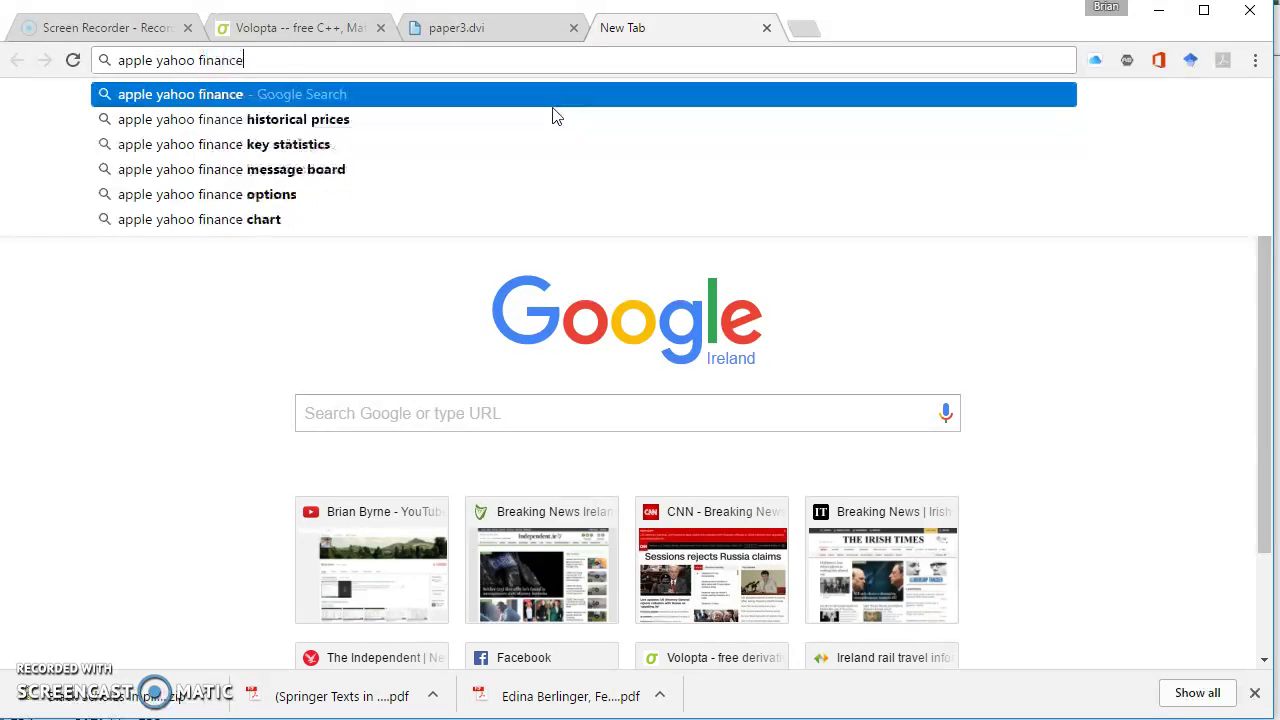
pyautogui.press('Return')
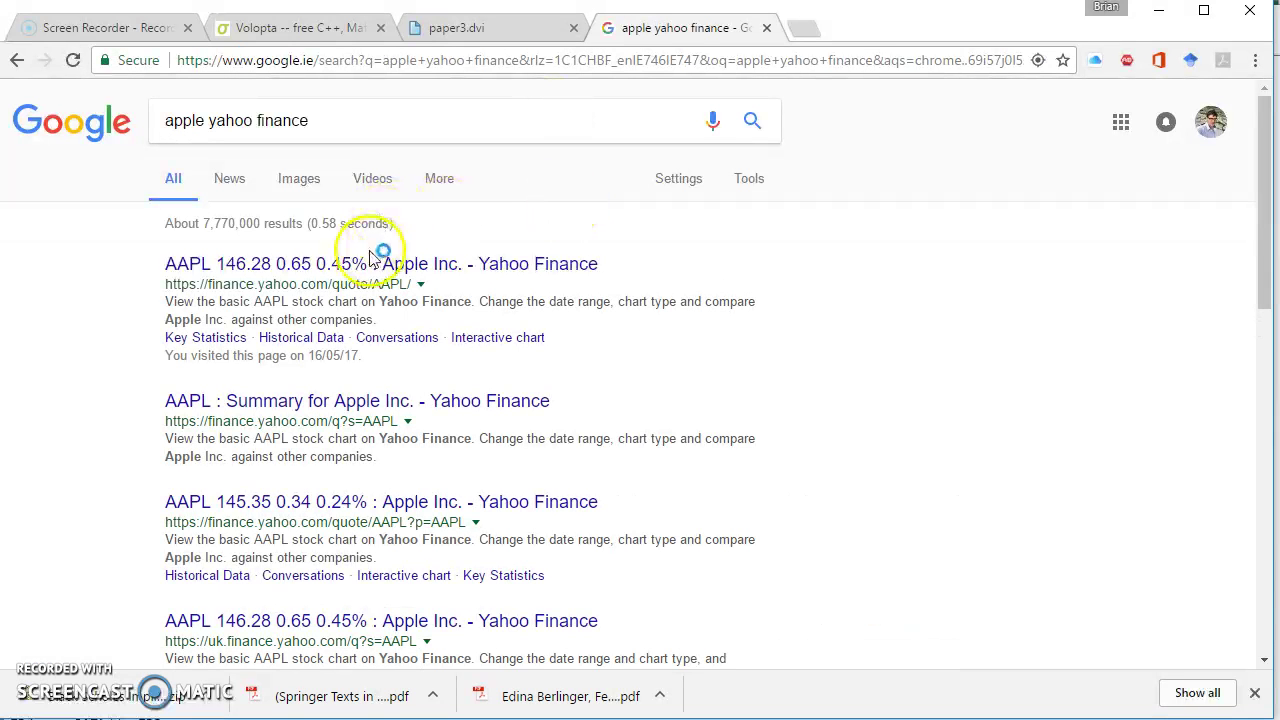
# - Open Apple's Yahoo Finance quote page from the search results and review the AAPL price summary
pyautogui.click(418, 277)
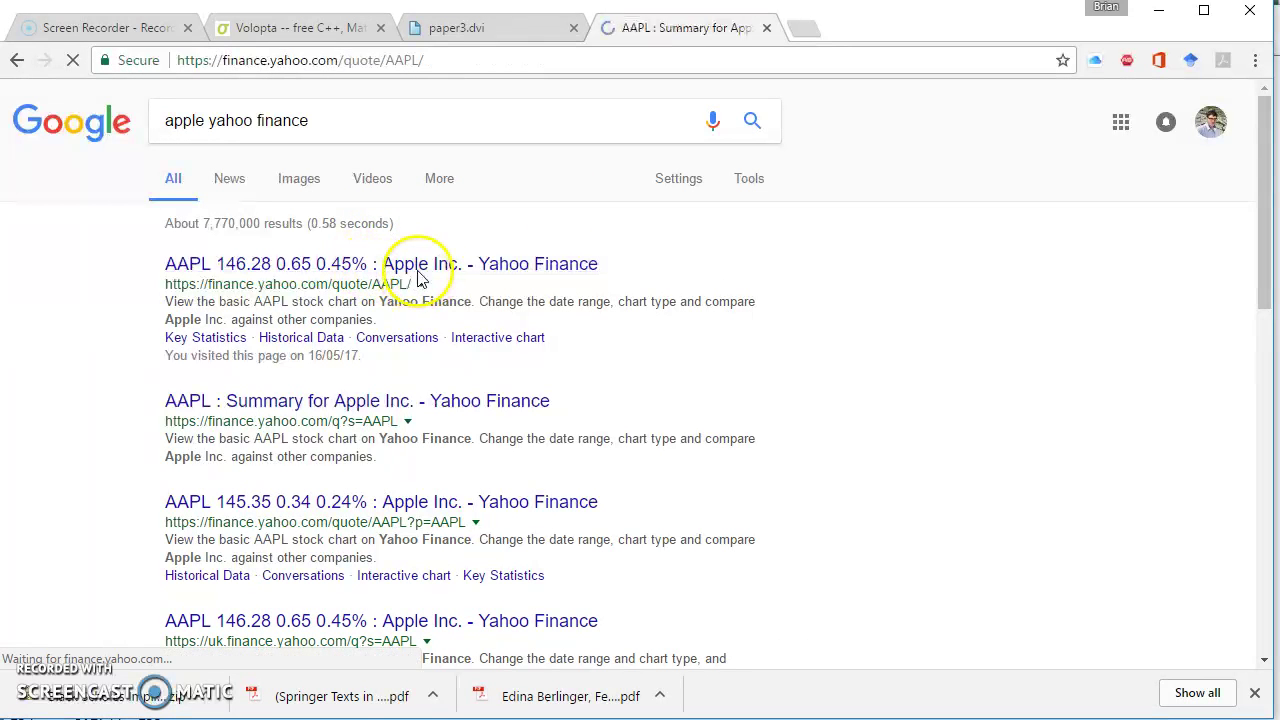
pyautogui.scroll(-2, 329, 408)
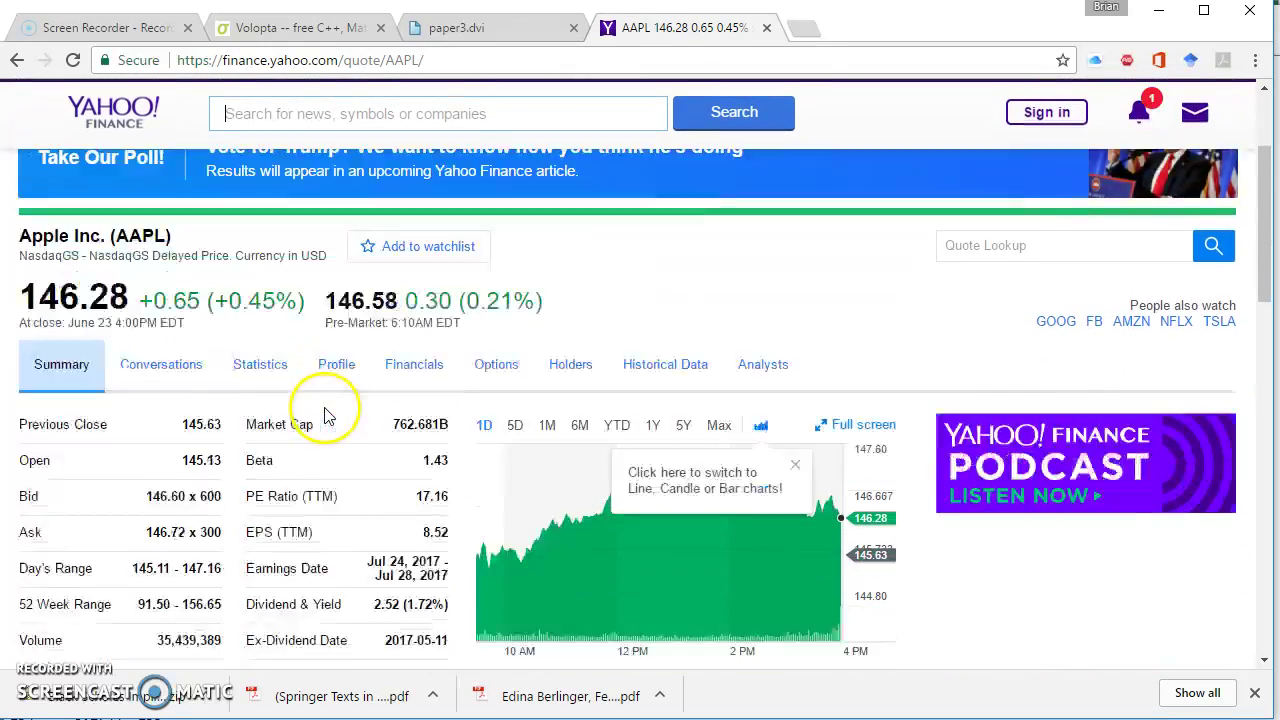
pyautogui.scroll(-2, 330, 405)
pyautogui.scroll(1, 274, 230)
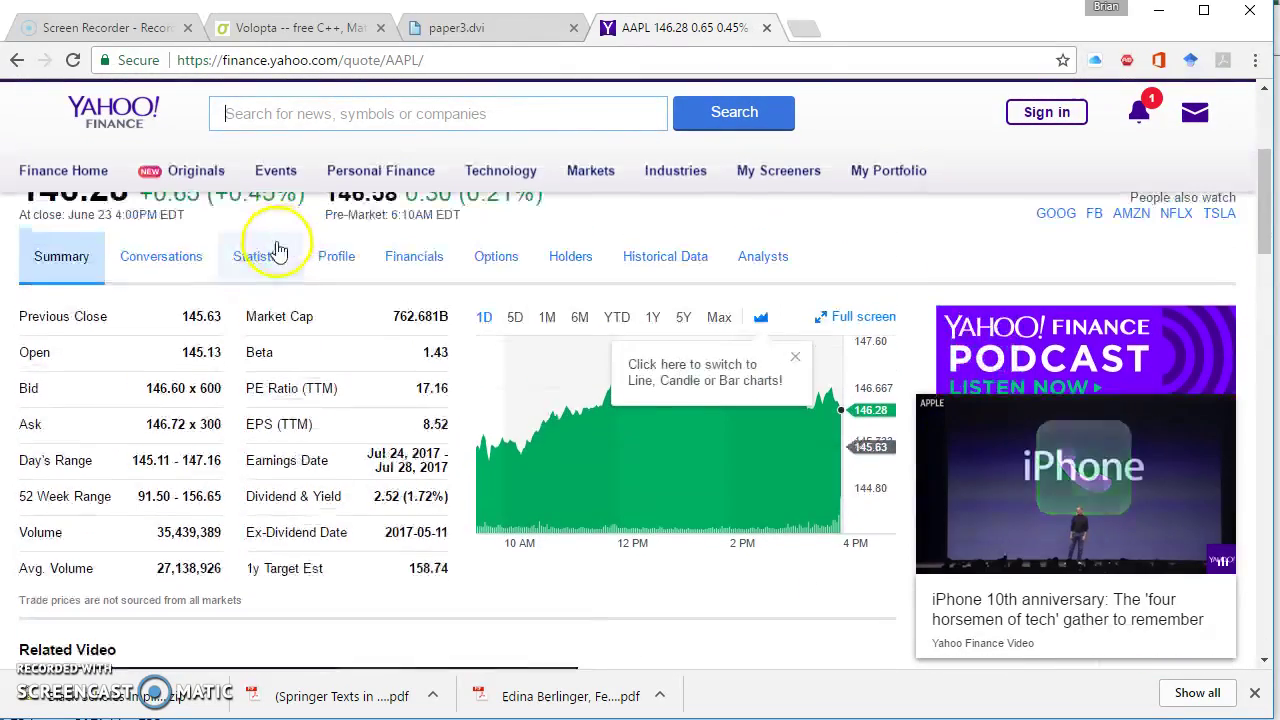
pyautogui.scroll(1, 186, 277)
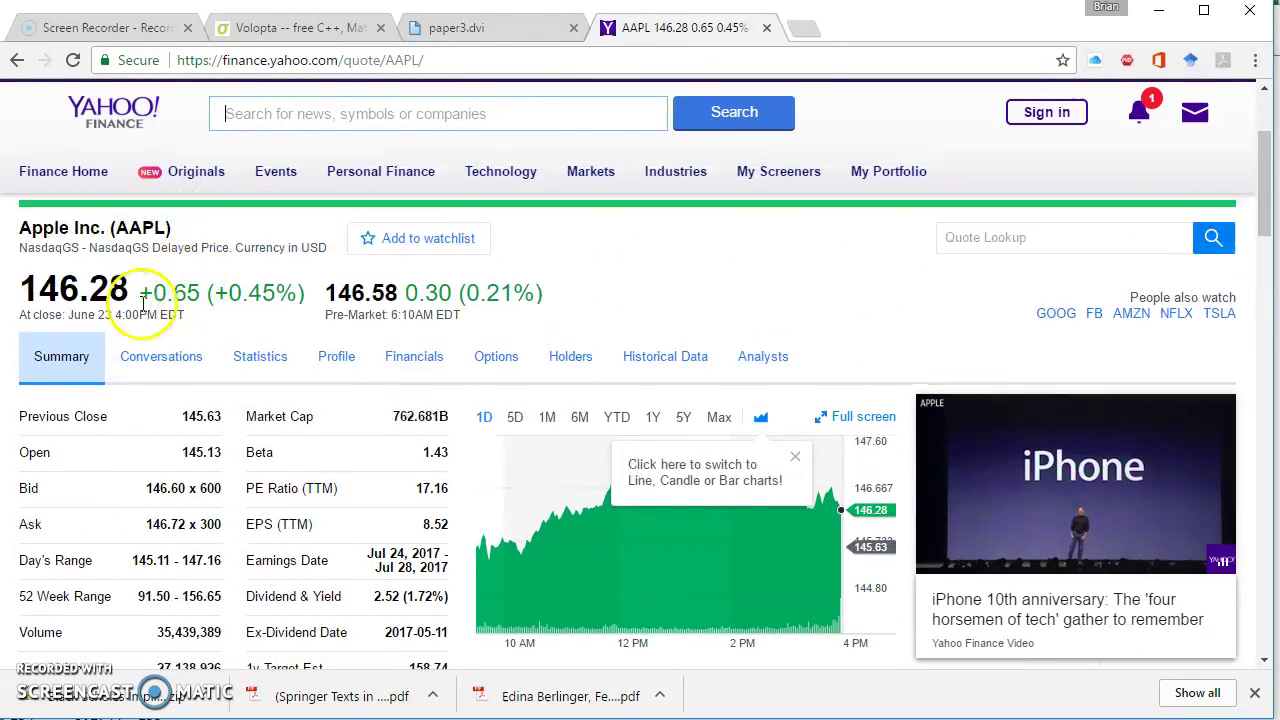
# - Open the AAPL options chain and examine the strikes, prices and implied volatilities of the June 30, 2017 calls
pyautogui.click(510, 369)
pyautogui.scroll(-4, 512, 366)
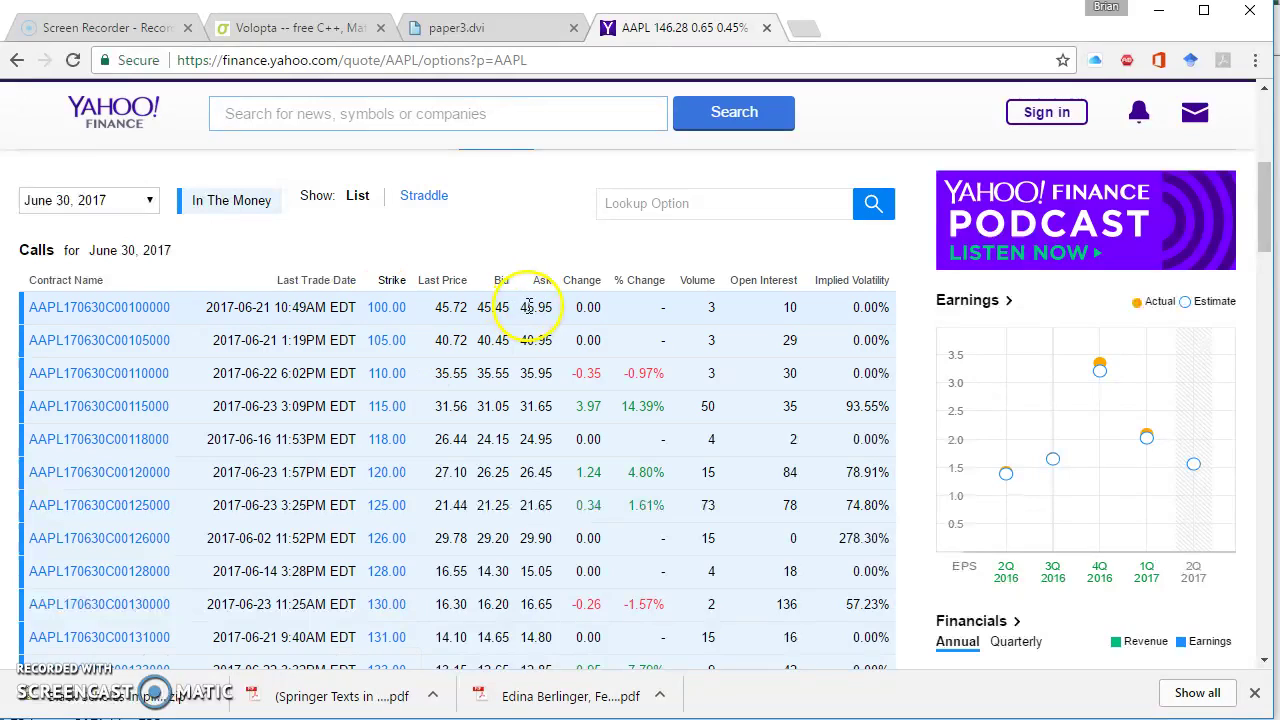
pyautogui.scroll(-3, 777, 318)
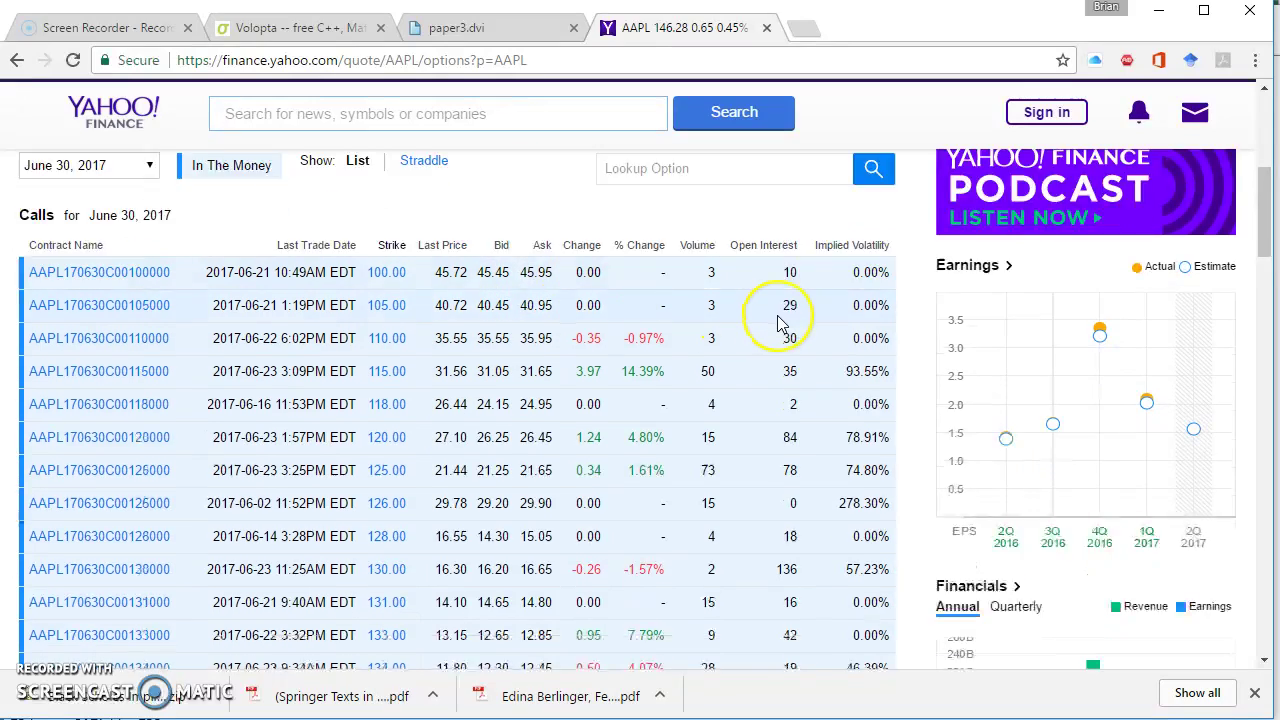
pyautogui.scroll(-2, 520, 390)
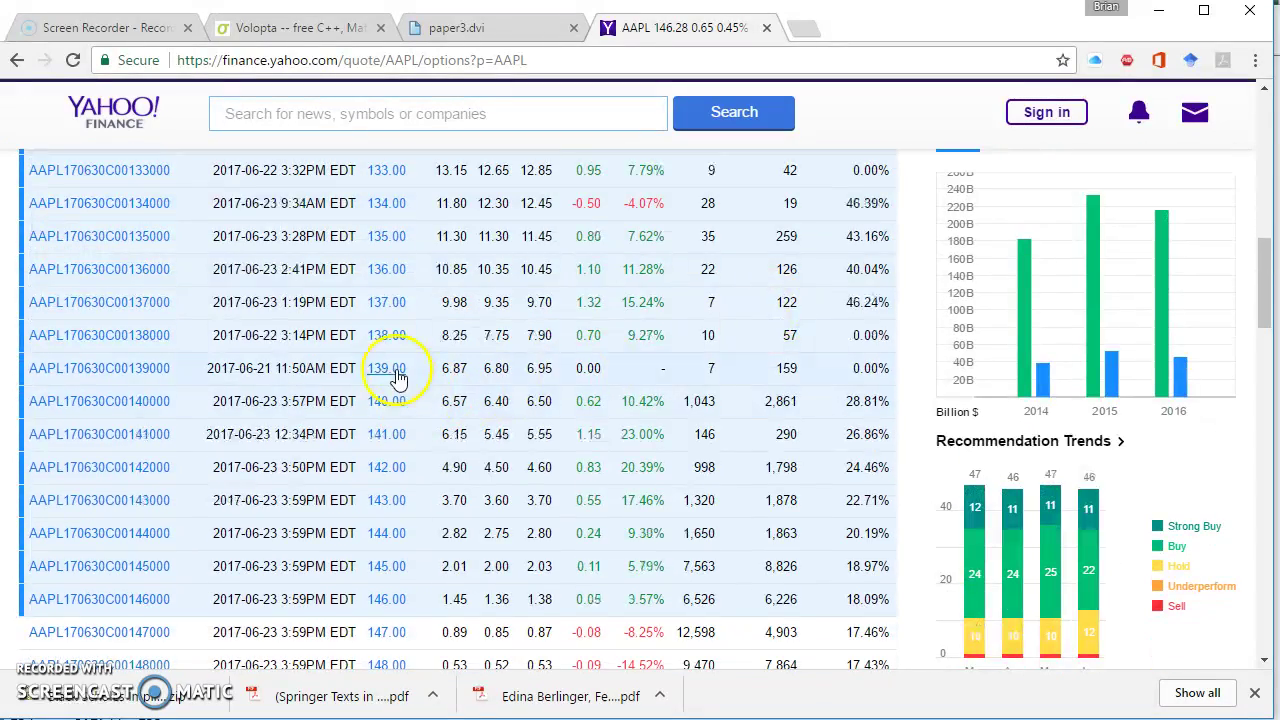
pyautogui.scroll(-1, 396, 342)
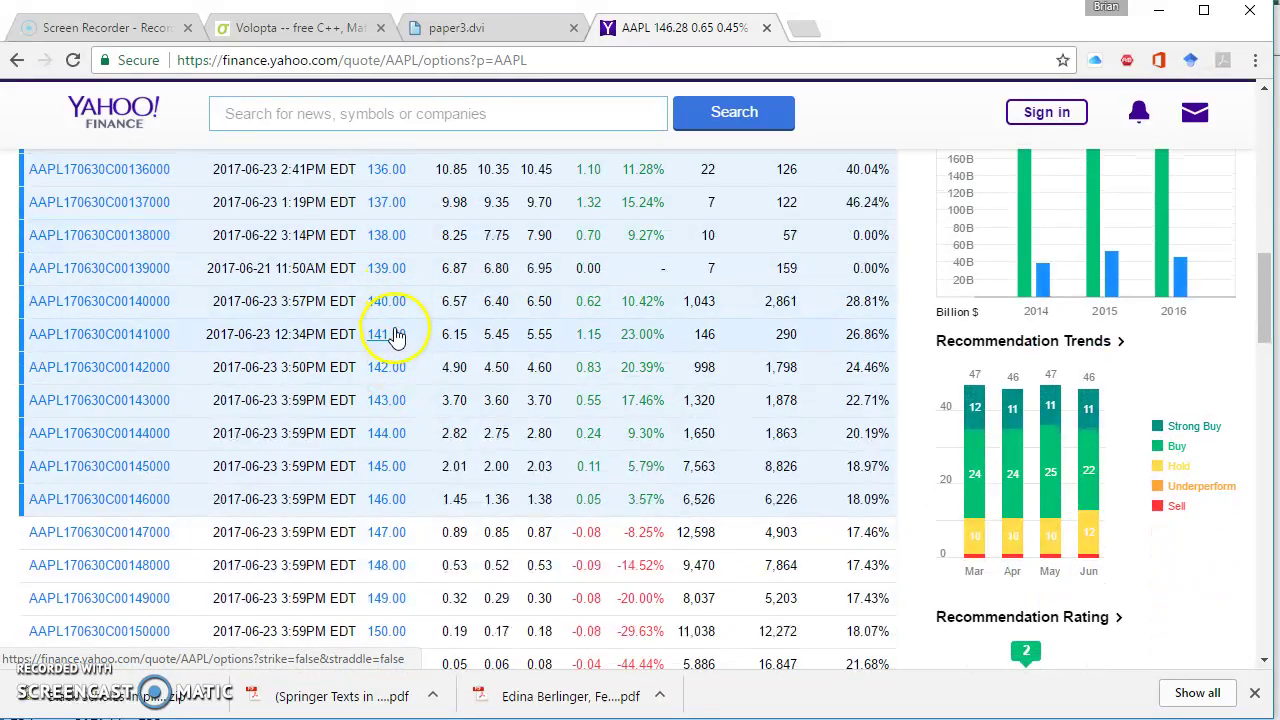
pyautogui.scroll(10, 396, 340)
pyautogui.scroll(-8, 400, 330)
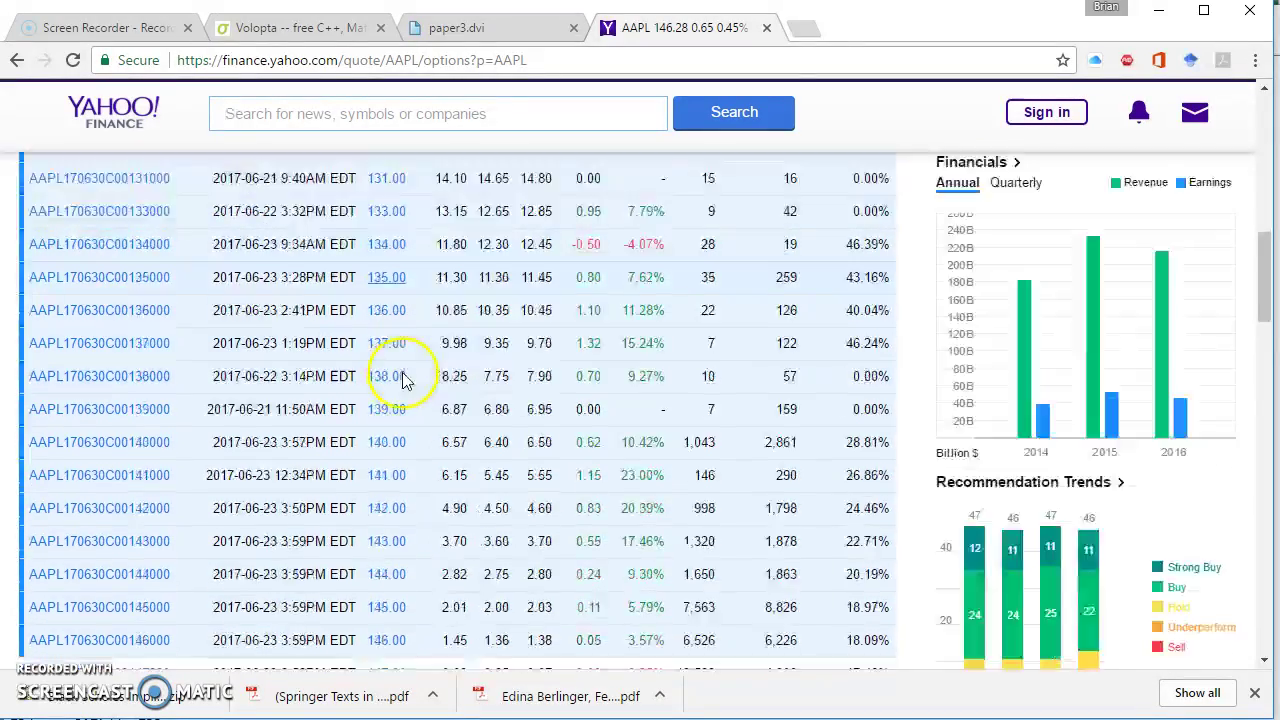
pyautogui.scroll(-7, 405, 381)
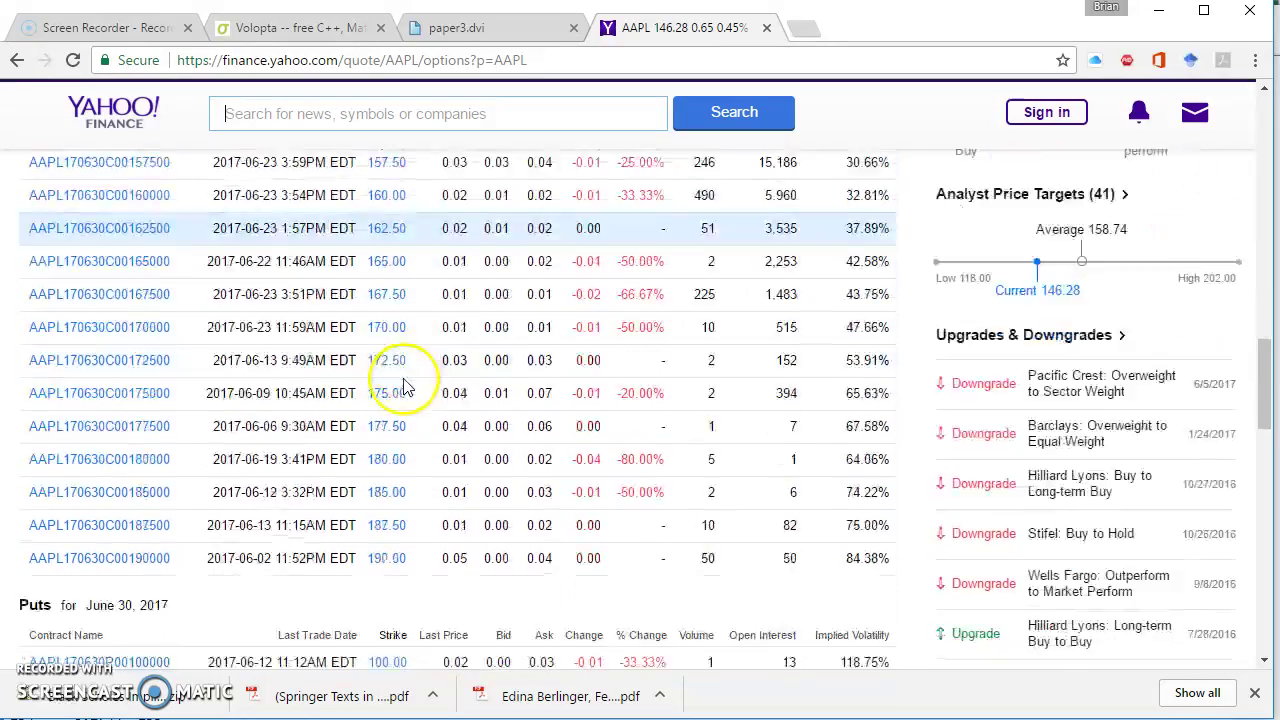
pyautogui.scroll(-1, 405, 383)
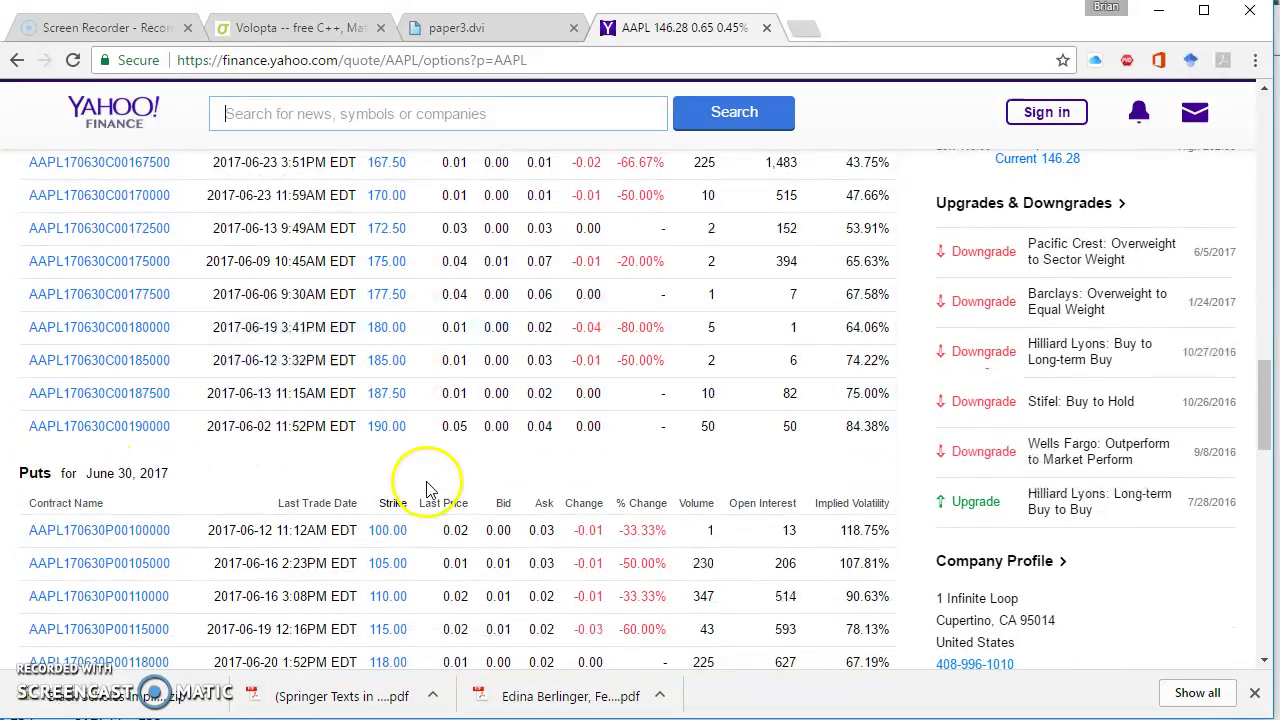
# - Examine the June 30, 2017 AAPL puts, comparing strikes, prices and implied volatilities through the in-the-money contracts
pyautogui.scroll(-3, 430, 492)
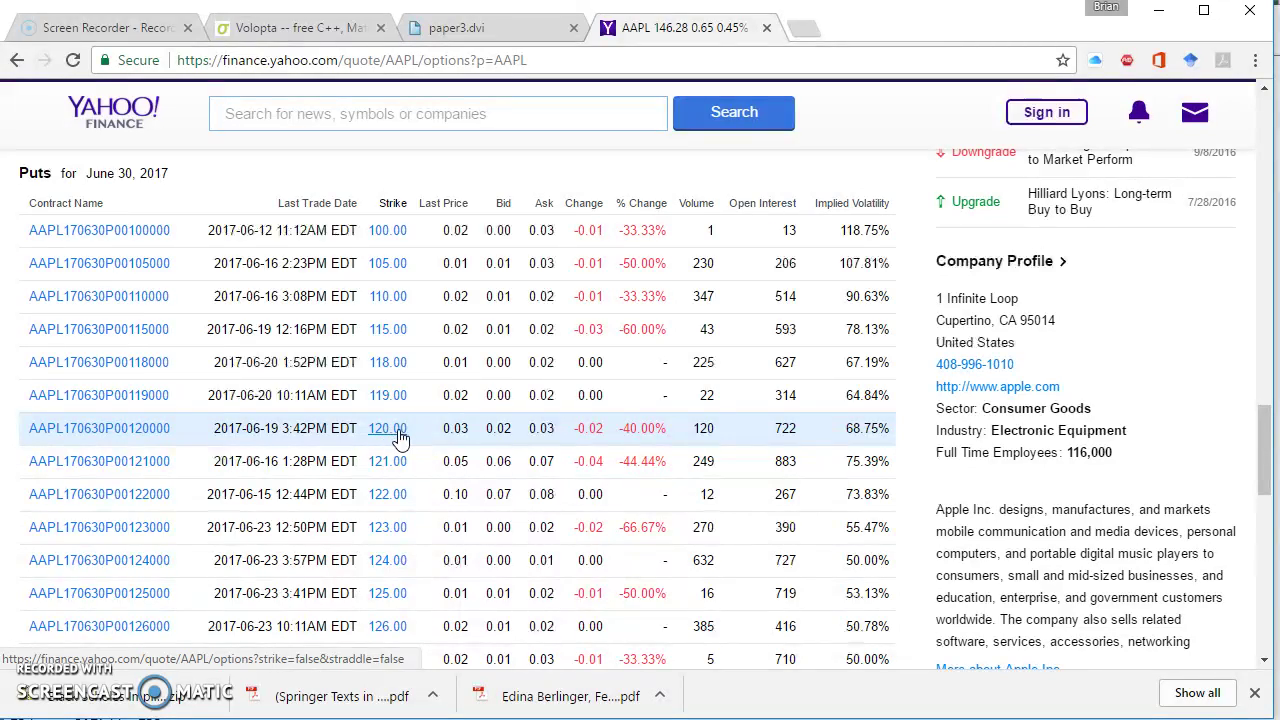
pyautogui.scroll(-5, 478, 440)
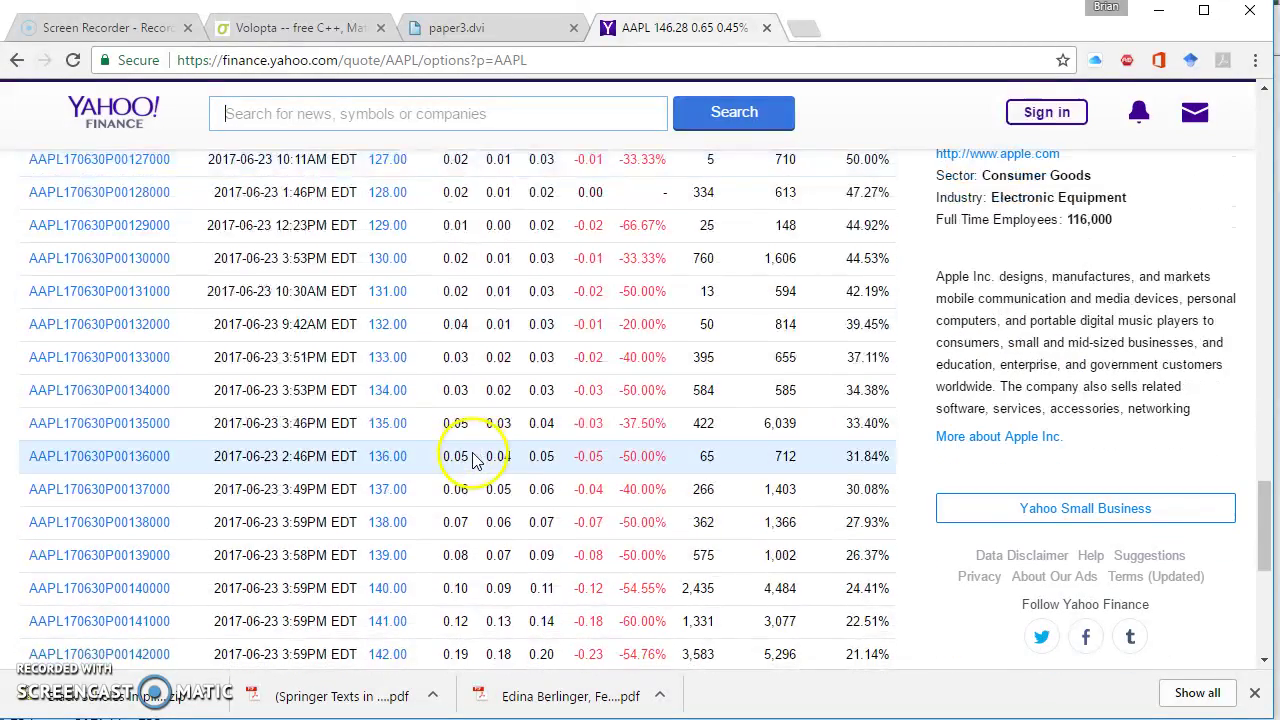
pyautogui.scroll(-1, 450, 458)
pyautogui.scroll(-2, 430, 490)
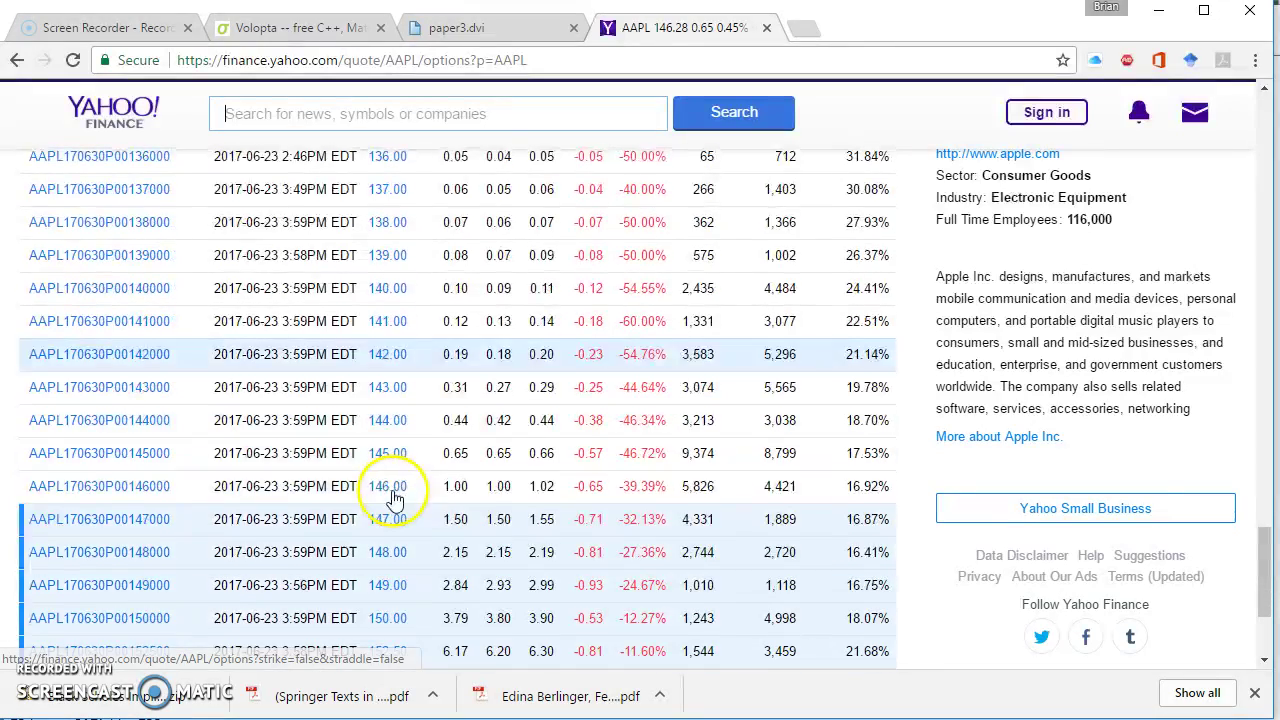
pyautogui.scroll(-1, 400, 490)
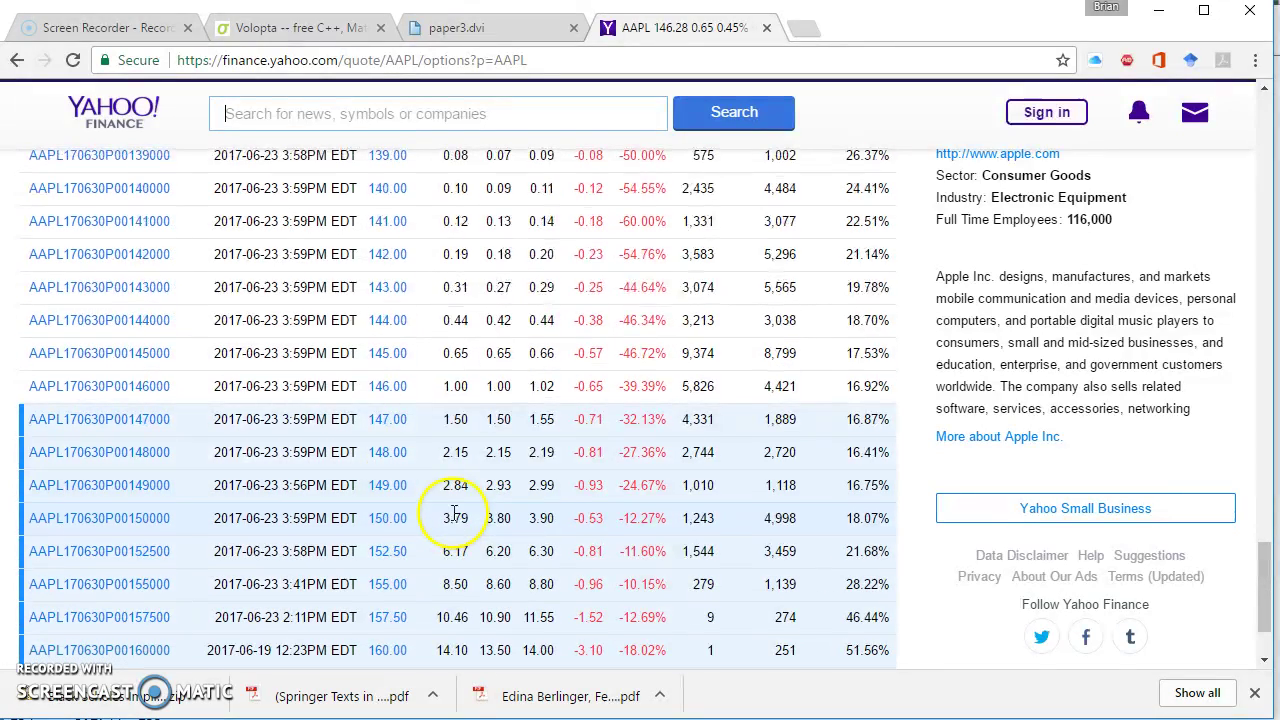
pyautogui.scroll(-1, 388, 440)
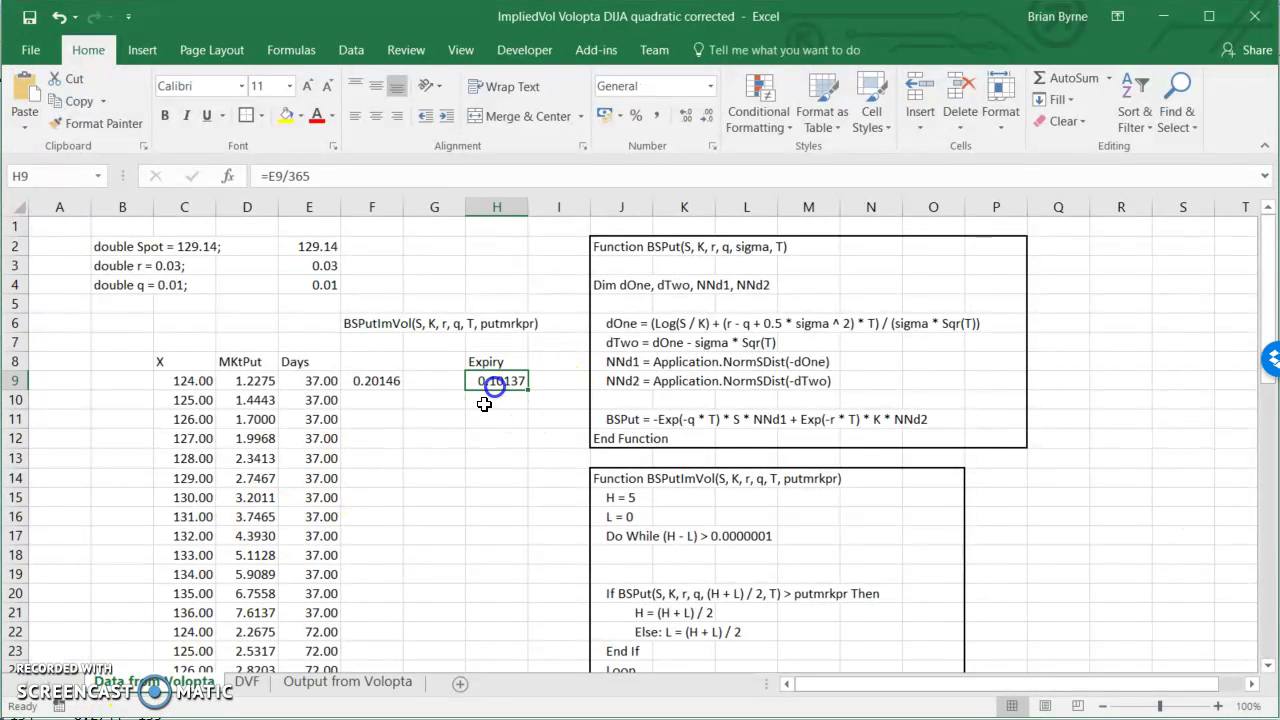
# - In the Excel workbook, examine the BSPut and BSPutImVol function code on the Data from Volopta sheet
pyautogui.click(443, 456)
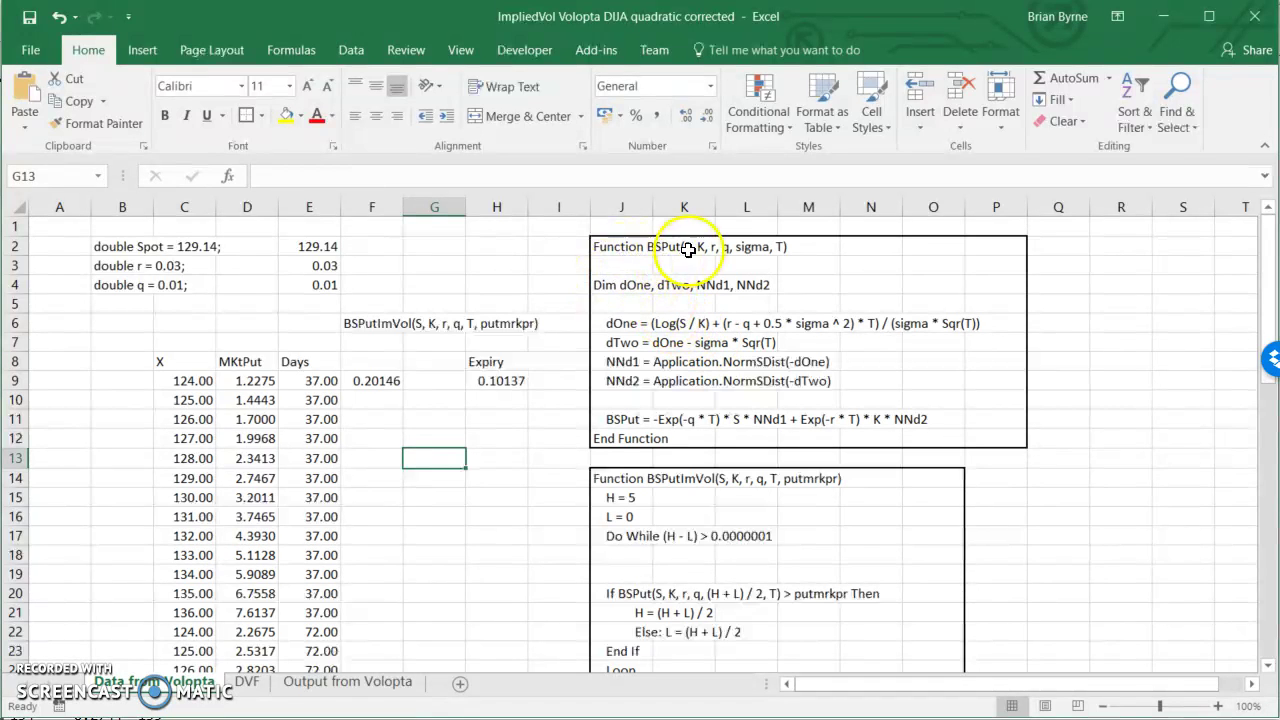
pyautogui.scroll(-2, 730, 340)
pyautogui.scroll(2, 735, 345)
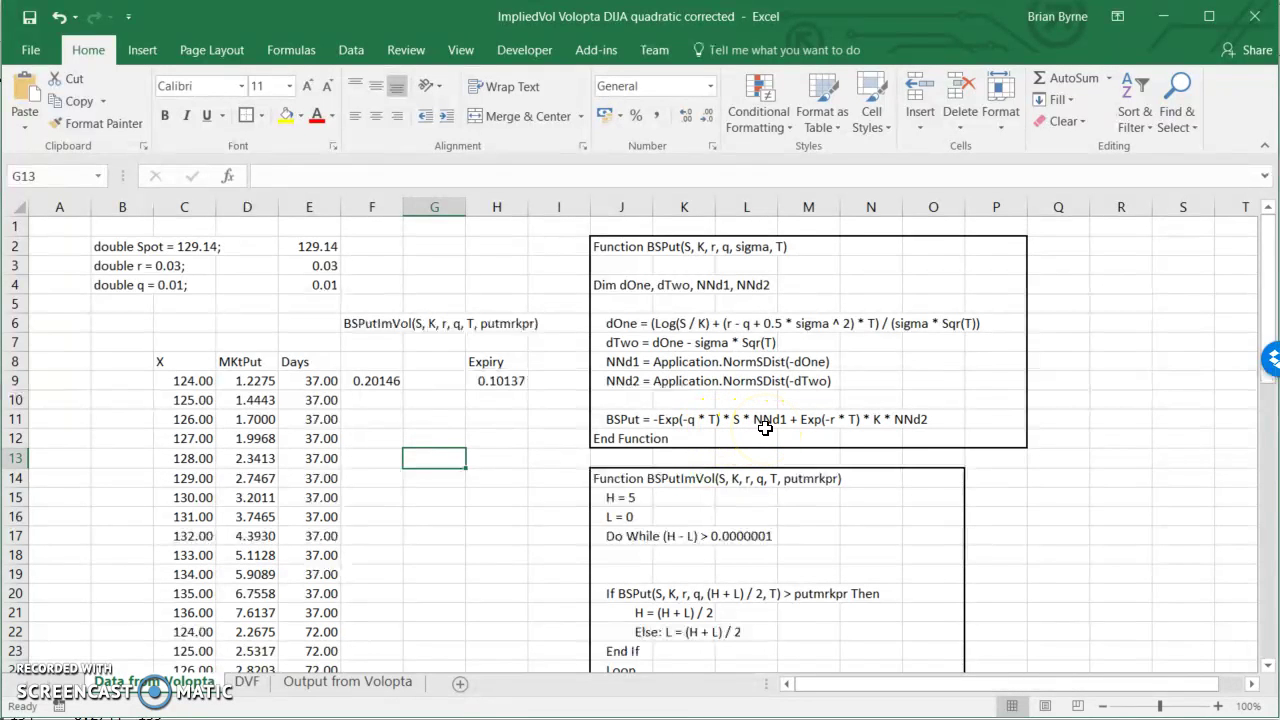
pyautogui.scroll(-2, 766, 423)
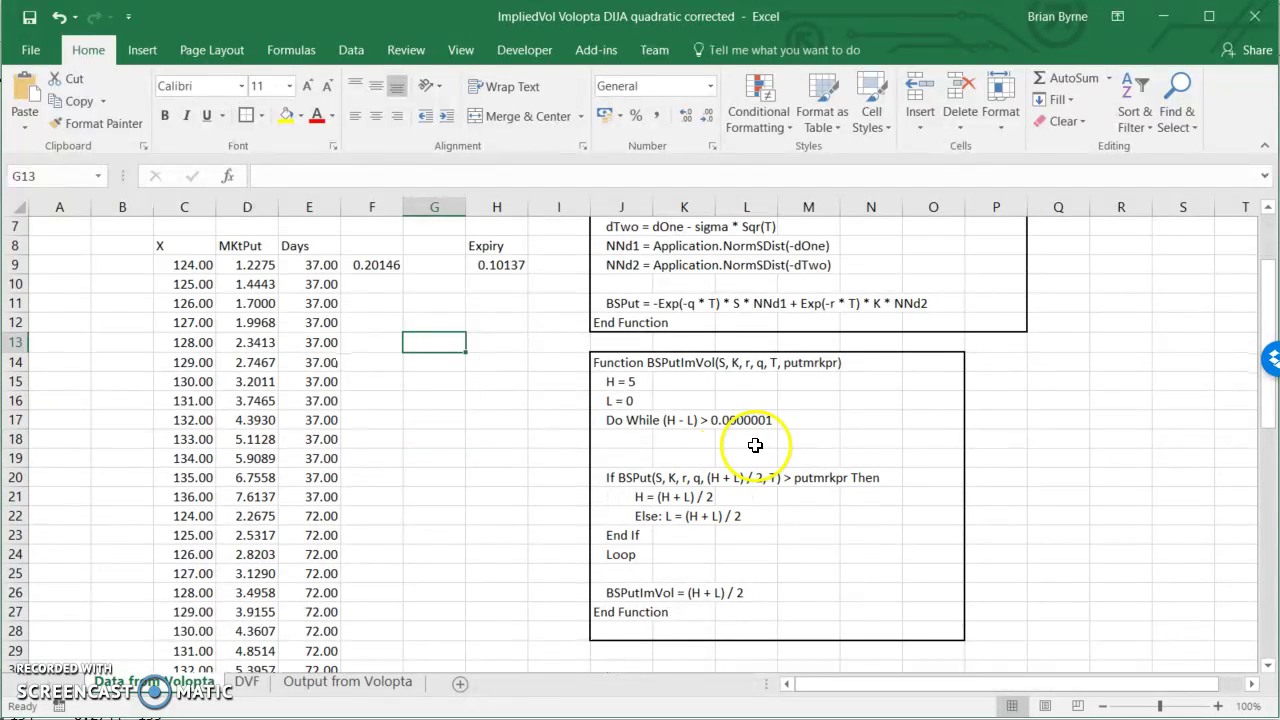
pyautogui.scroll(2, 730, 443)
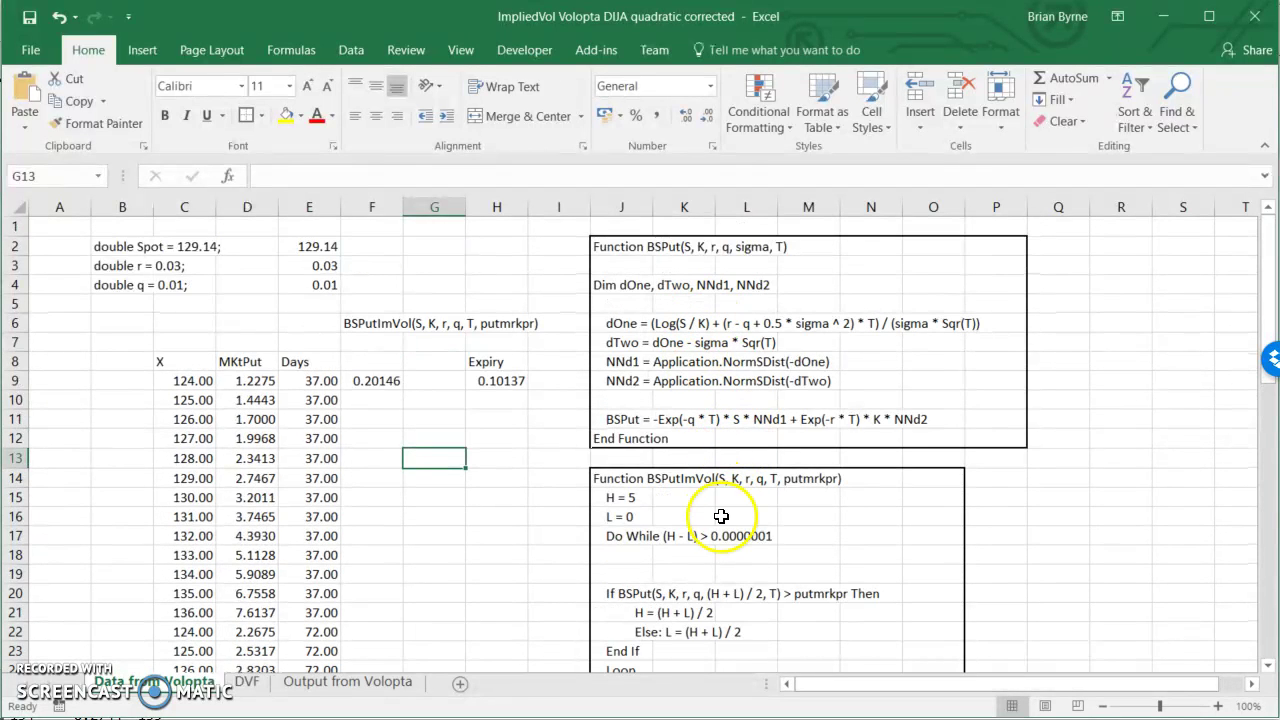
pyautogui.scroll(-2, 722, 535)
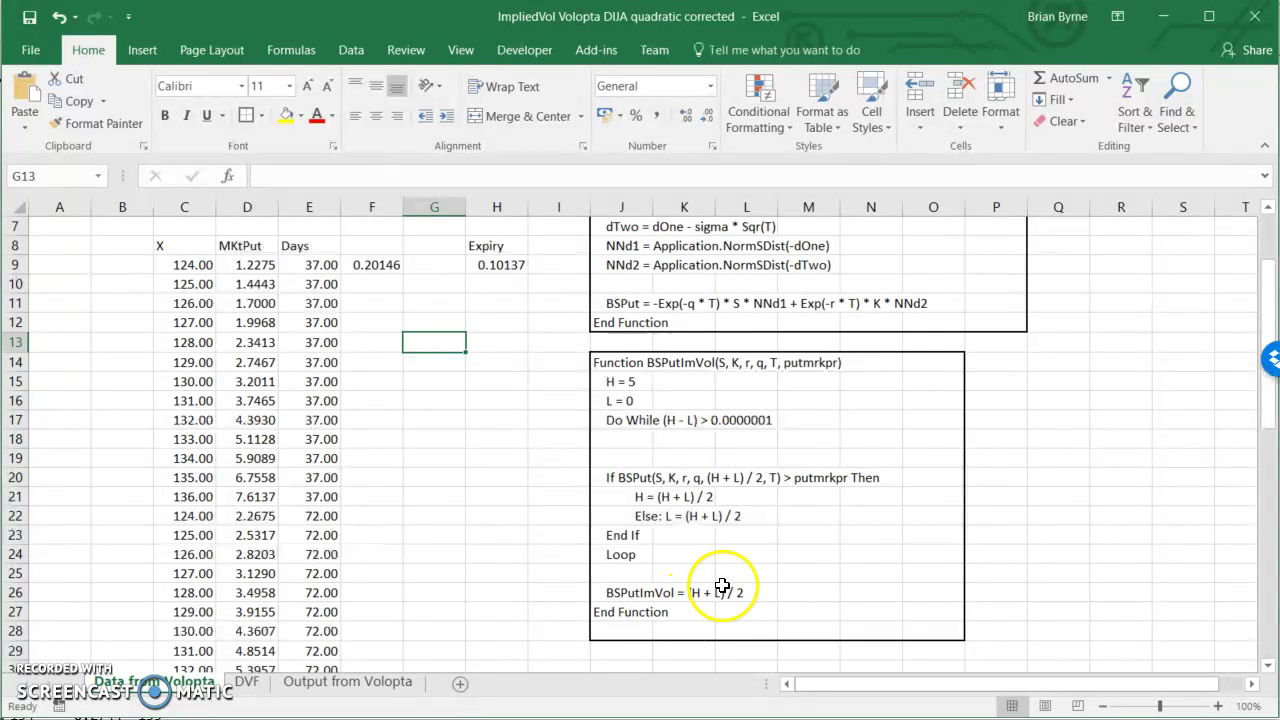
pyautogui.scroll(1, 725, 587)
pyautogui.scroll(1, 722, 587)
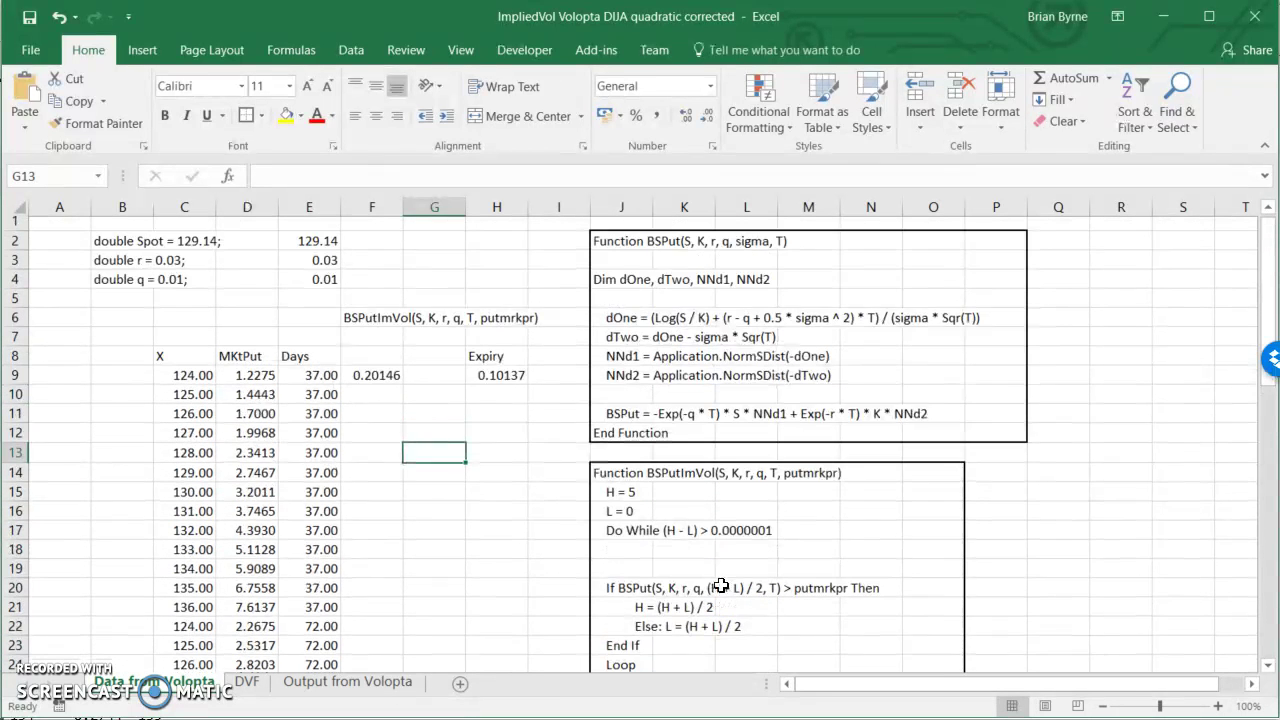
# - Inspect the BSPutImVol formula in F9 and trace the cells its arguments refer to
pyautogui.click(366, 381)
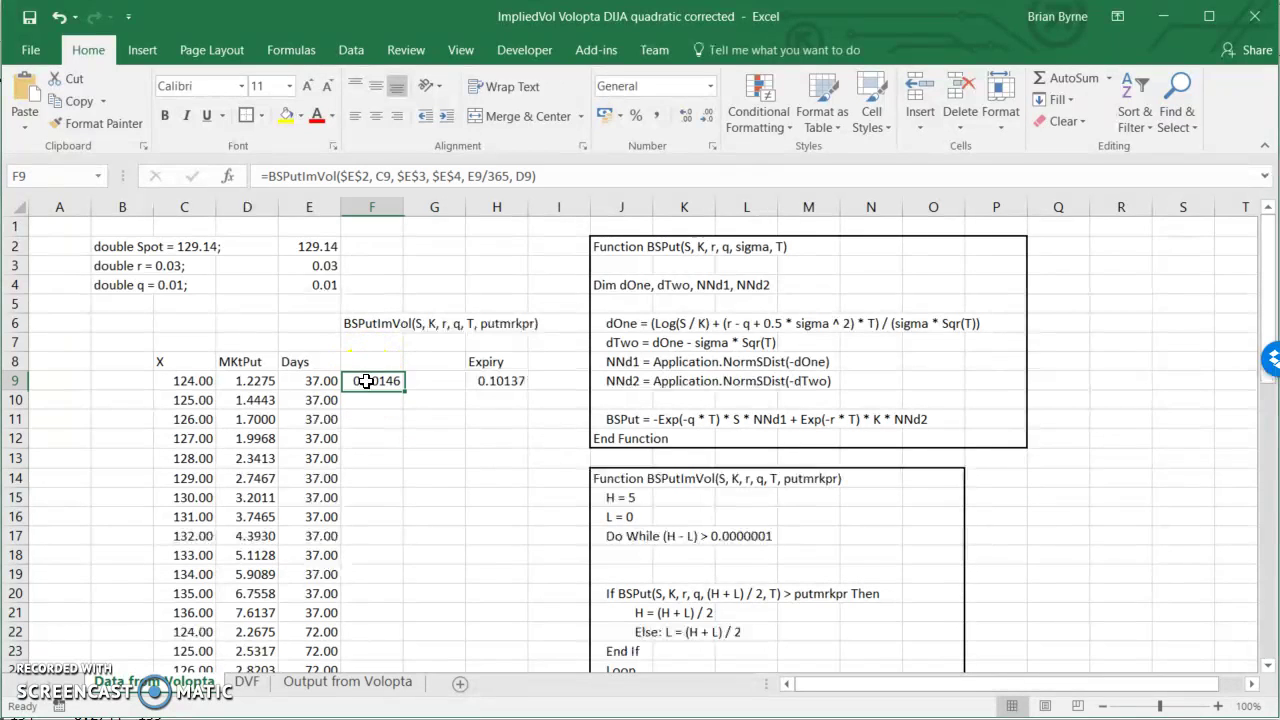
pyautogui.doubleClick(378, 383)
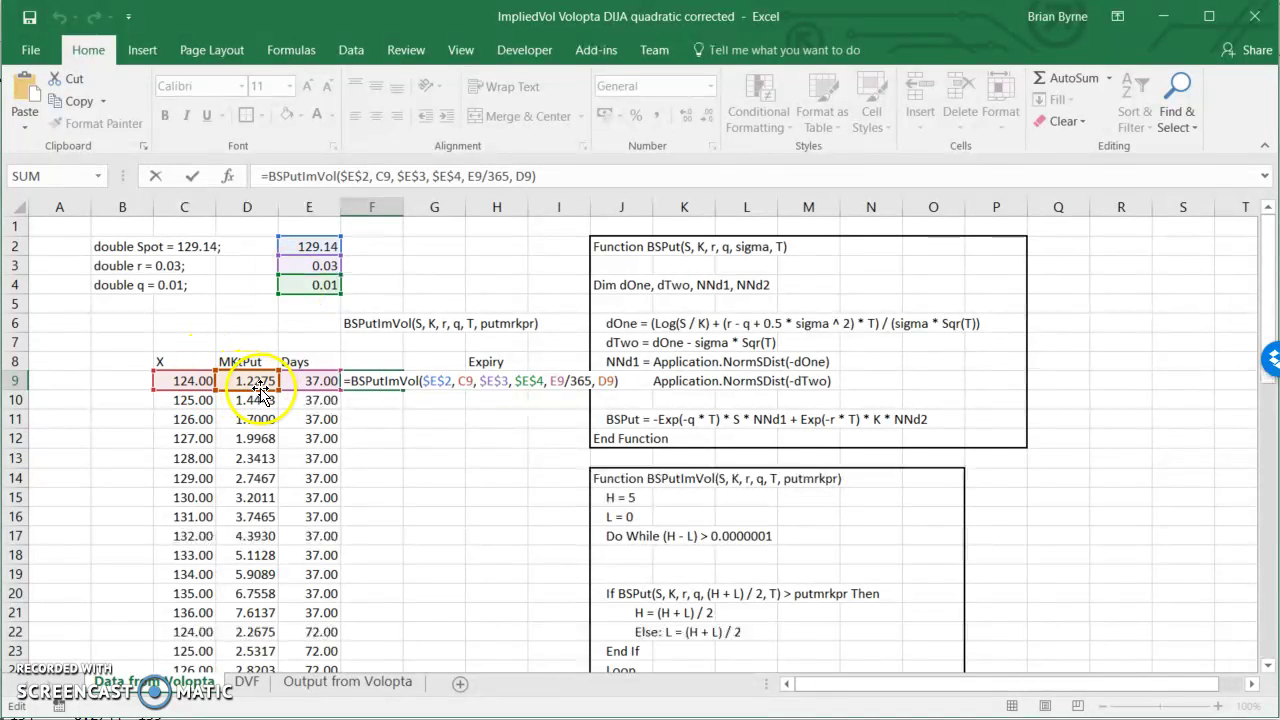
pyautogui.press('Return')
# - Fill the implied volatility formula in F9 down to F60 for all the put options
pyautogui.click(372, 381)
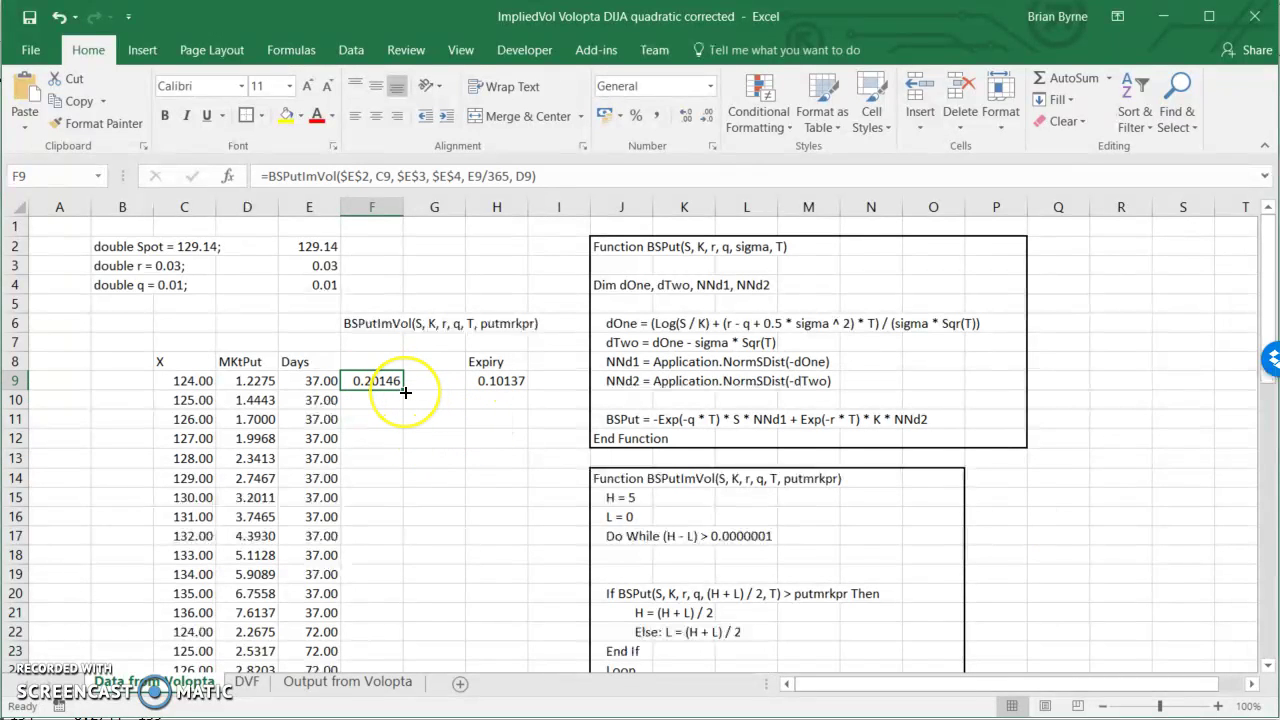
pyautogui.moveTo(405, 393); pyautogui.dragTo(383, 630)
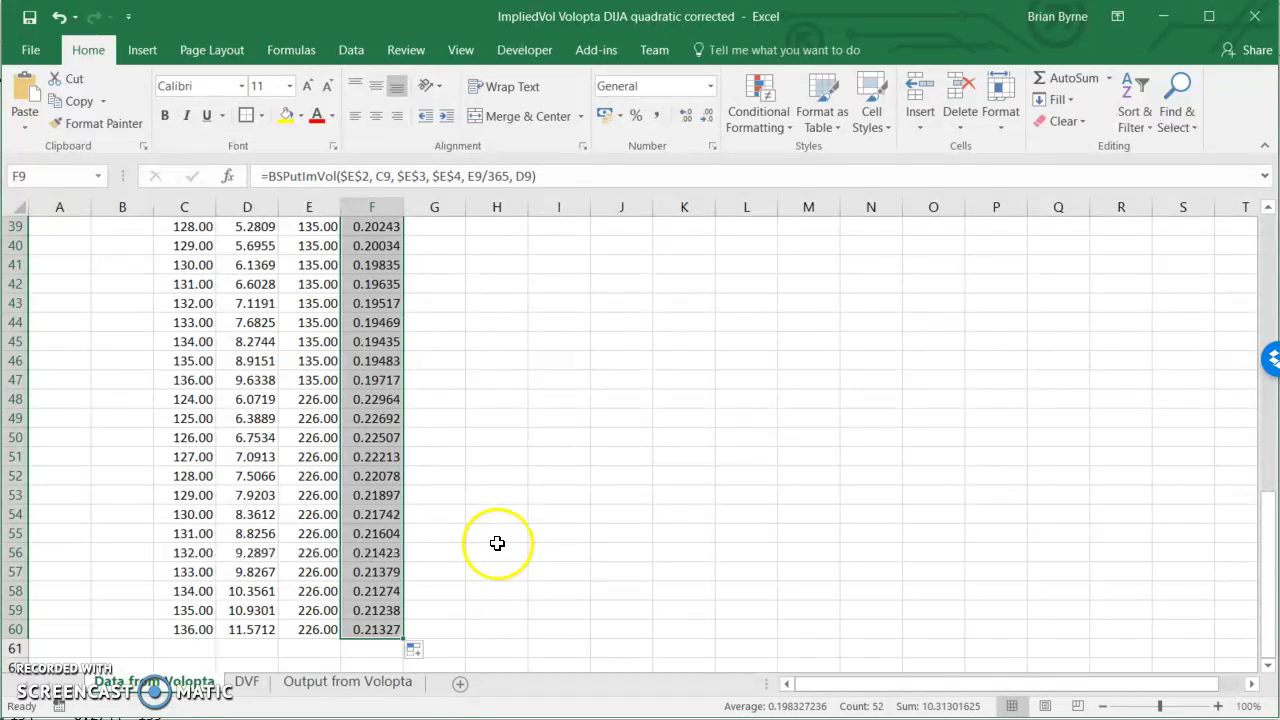
pyautogui.scroll(13, 497, 543)
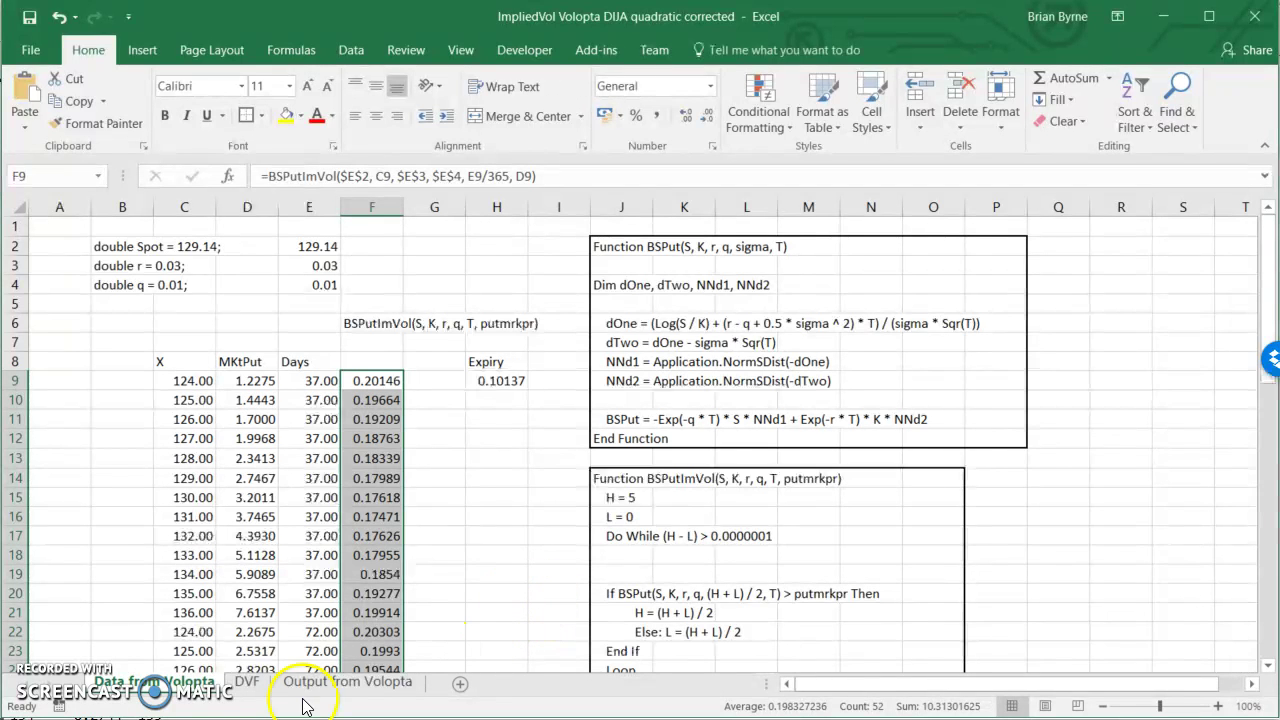
# - Switch to the Dumas, Fleming and Whaley PDF in Acrobat Reader and examine the Model 3 volatility function, equation (9)
pyautogui.hotkey('alt', 'Tab')
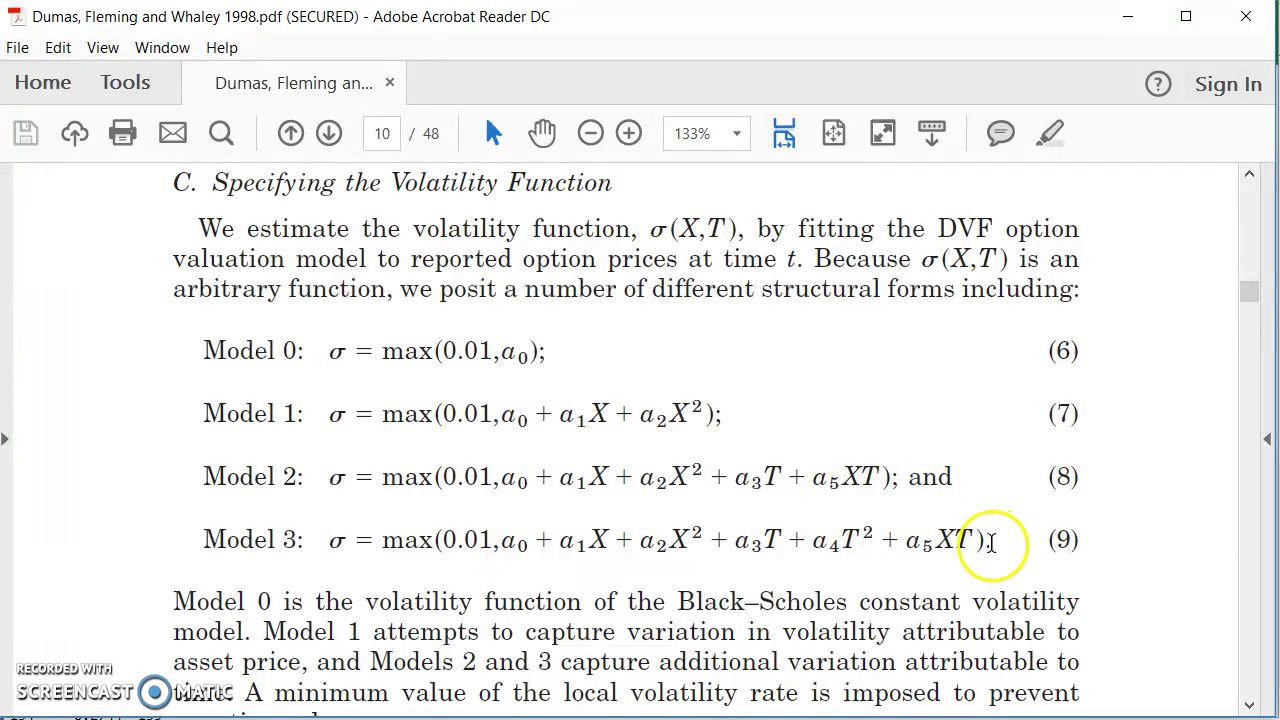
pyautogui.moveTo(985, 541); pyautogui.dragTo(522, 540)
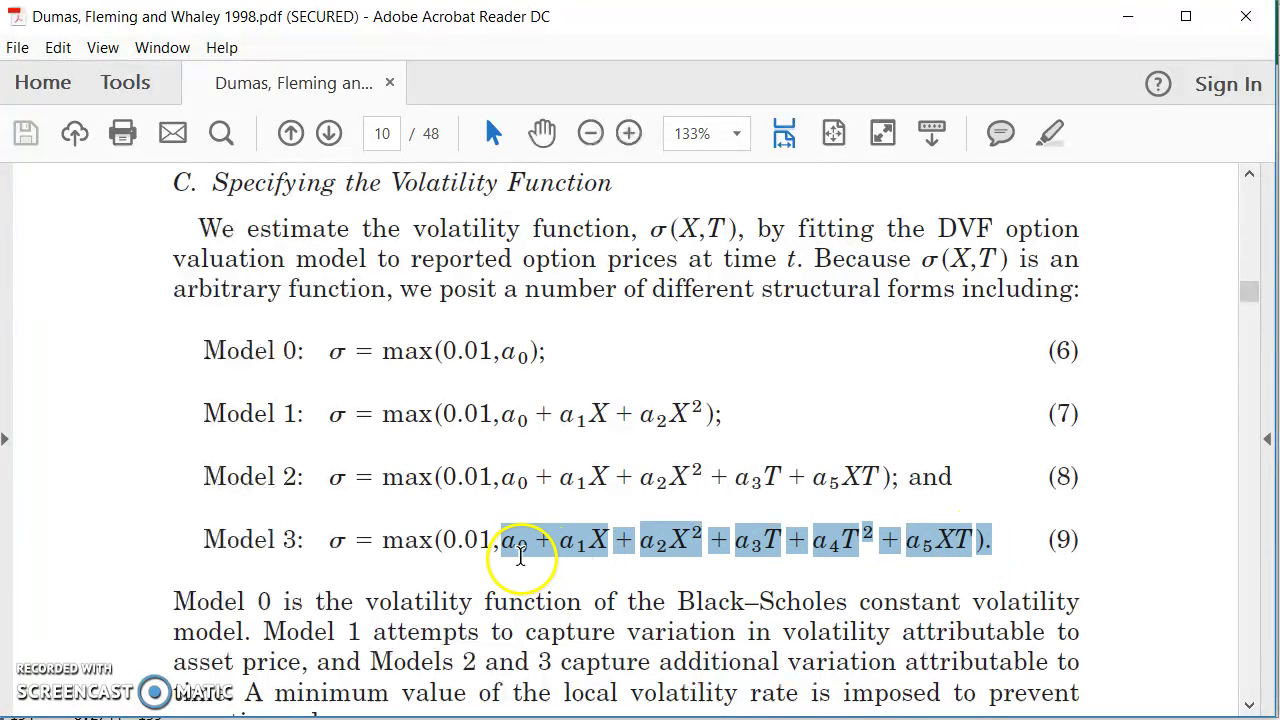
pyautogui.click(522, 552)
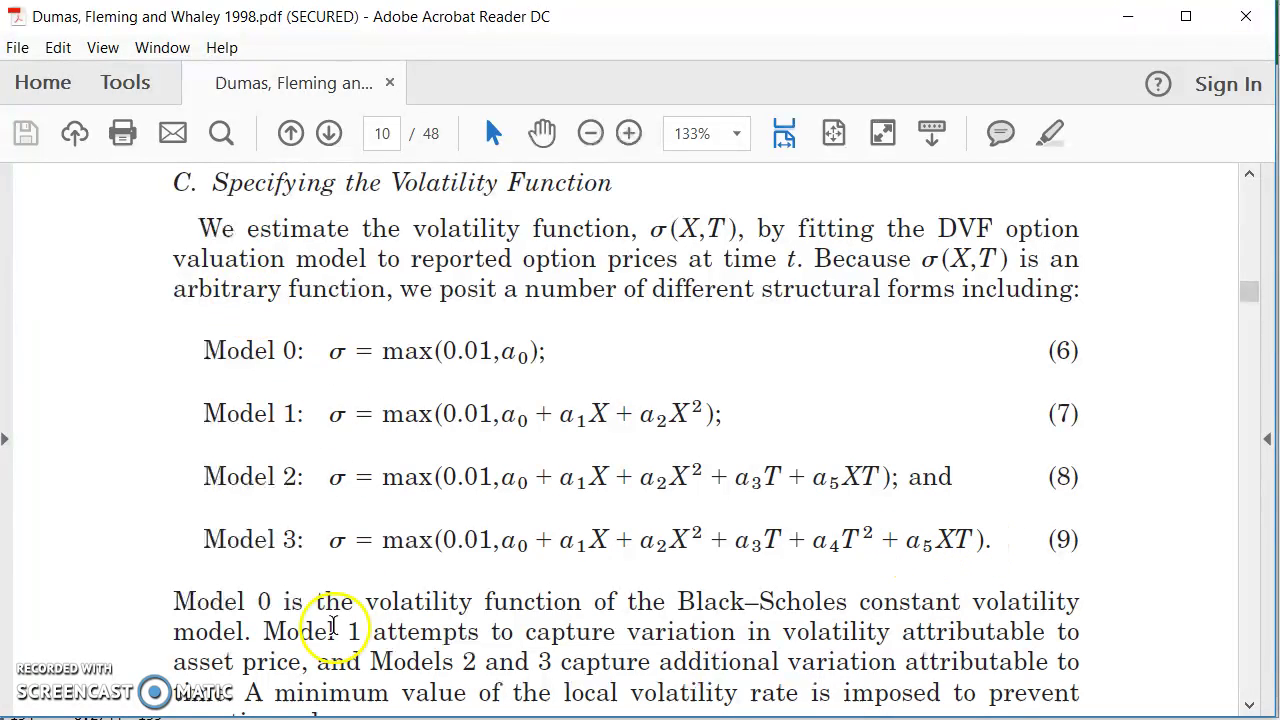
pyautogui.click(529, 540)
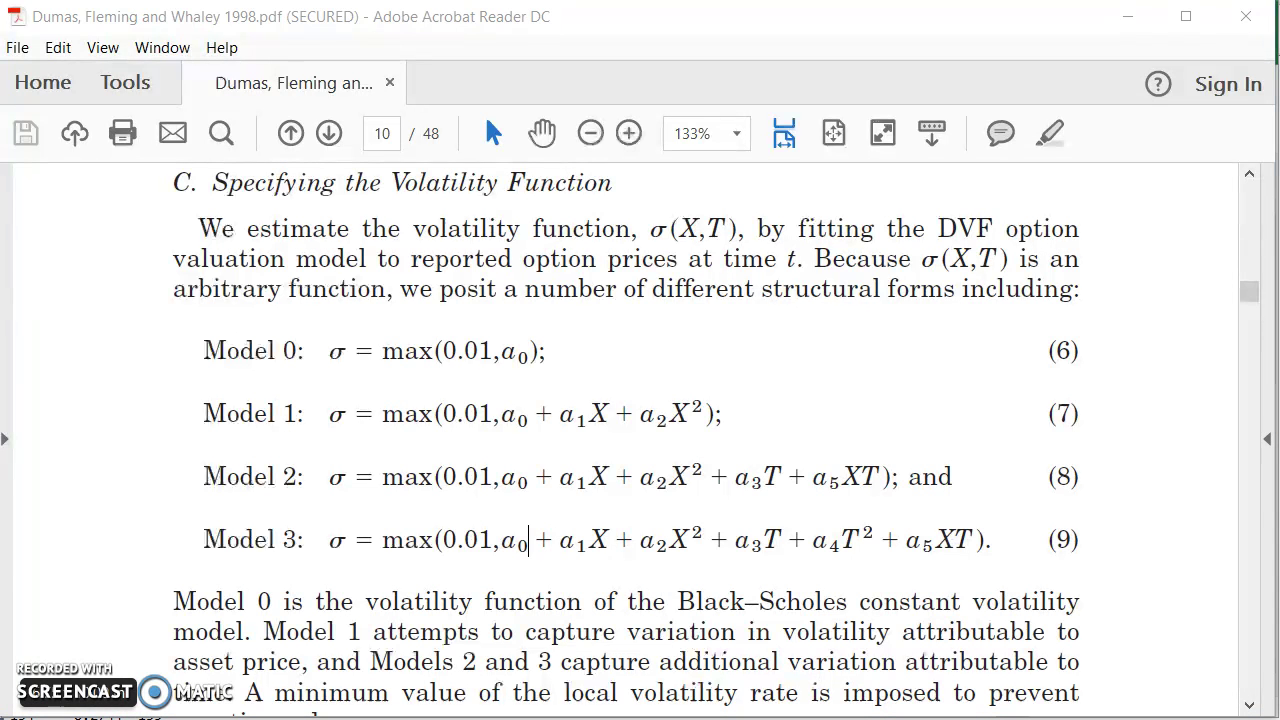
# - Return to the Excel workbook, open the DVF sheet and check the implied volatility formula in F9
pyautogui.hotkey('alt', 'Tab')
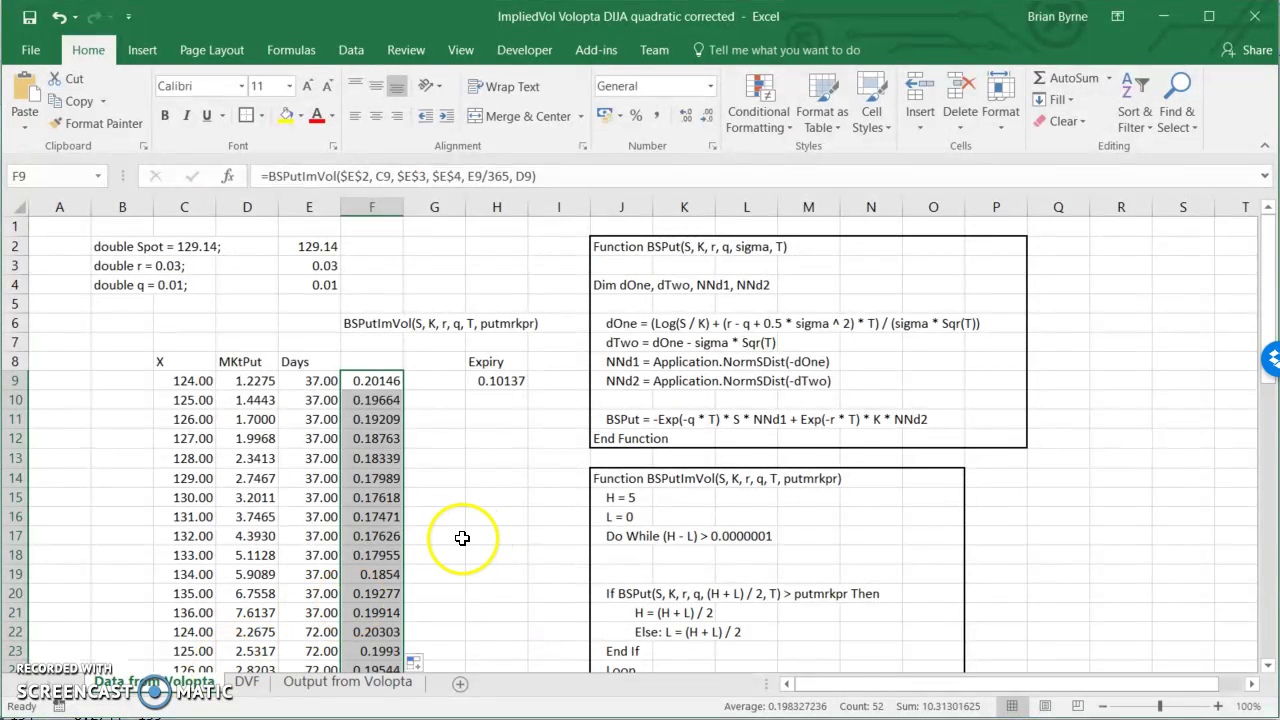
pyautogui.click(249, 686)
pyautogui.click(180, 684)
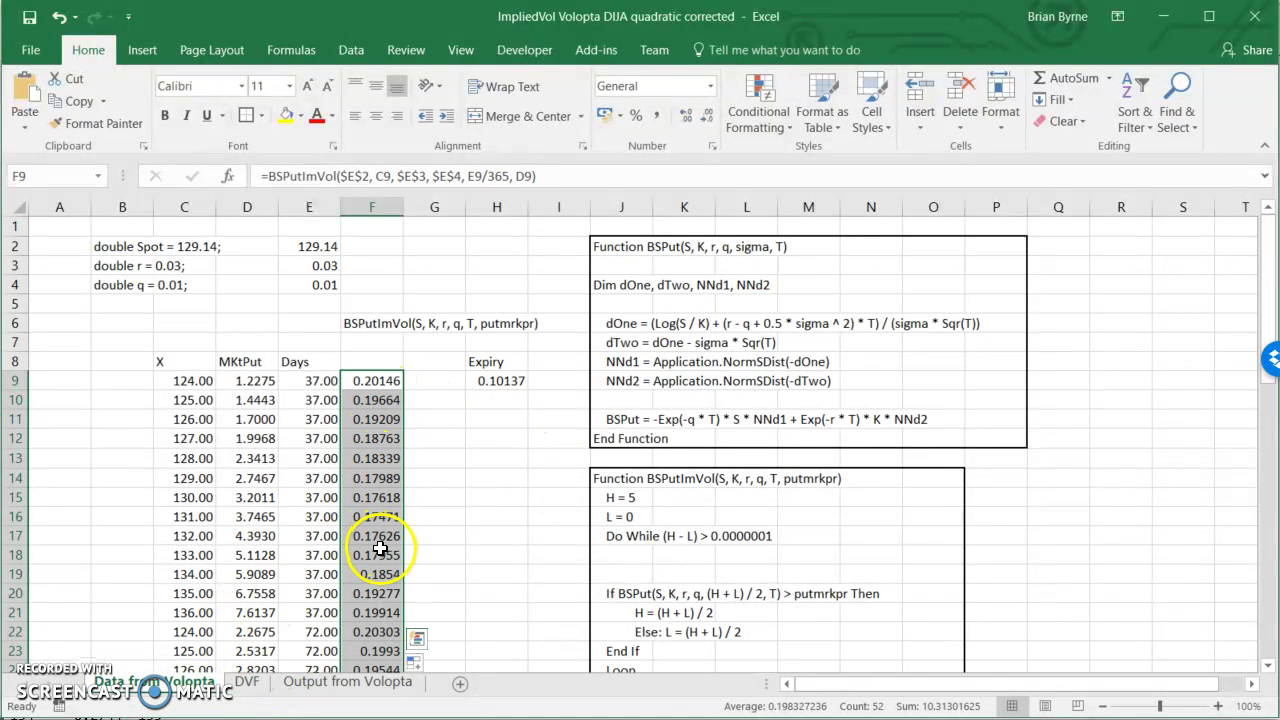
pyautogui.click(249, 684)
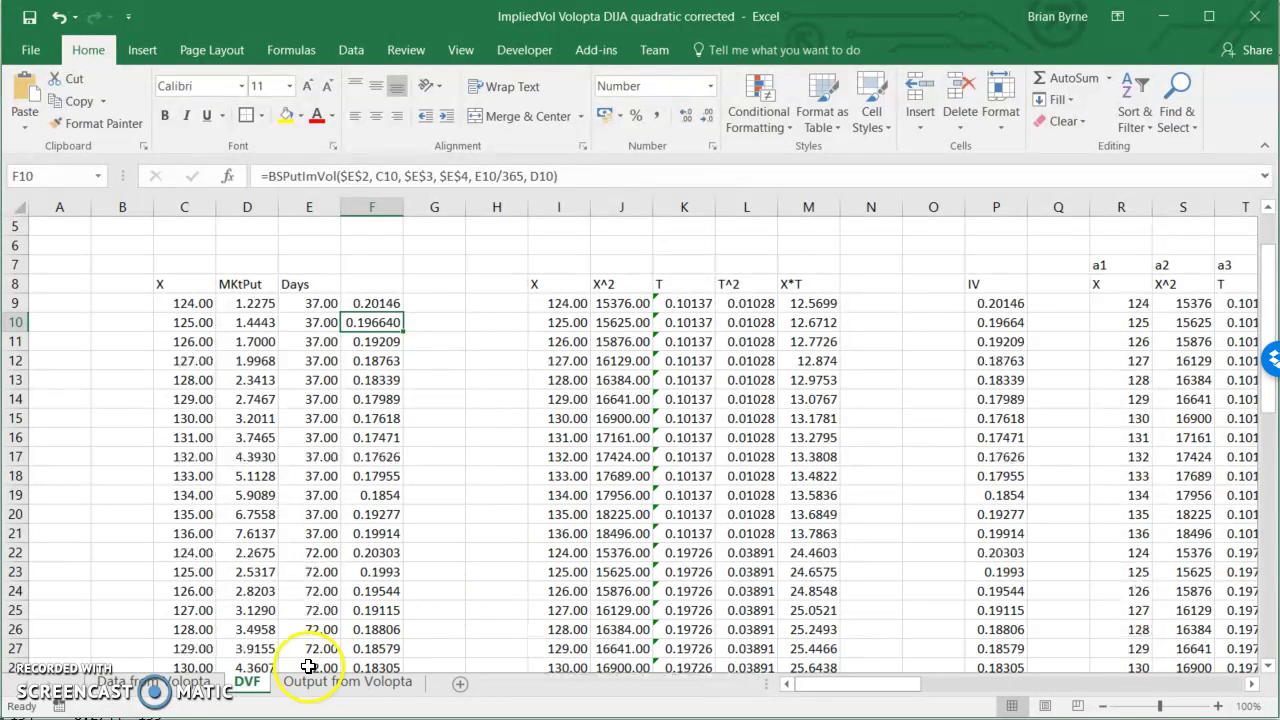
pyautogui.click(387, 301)
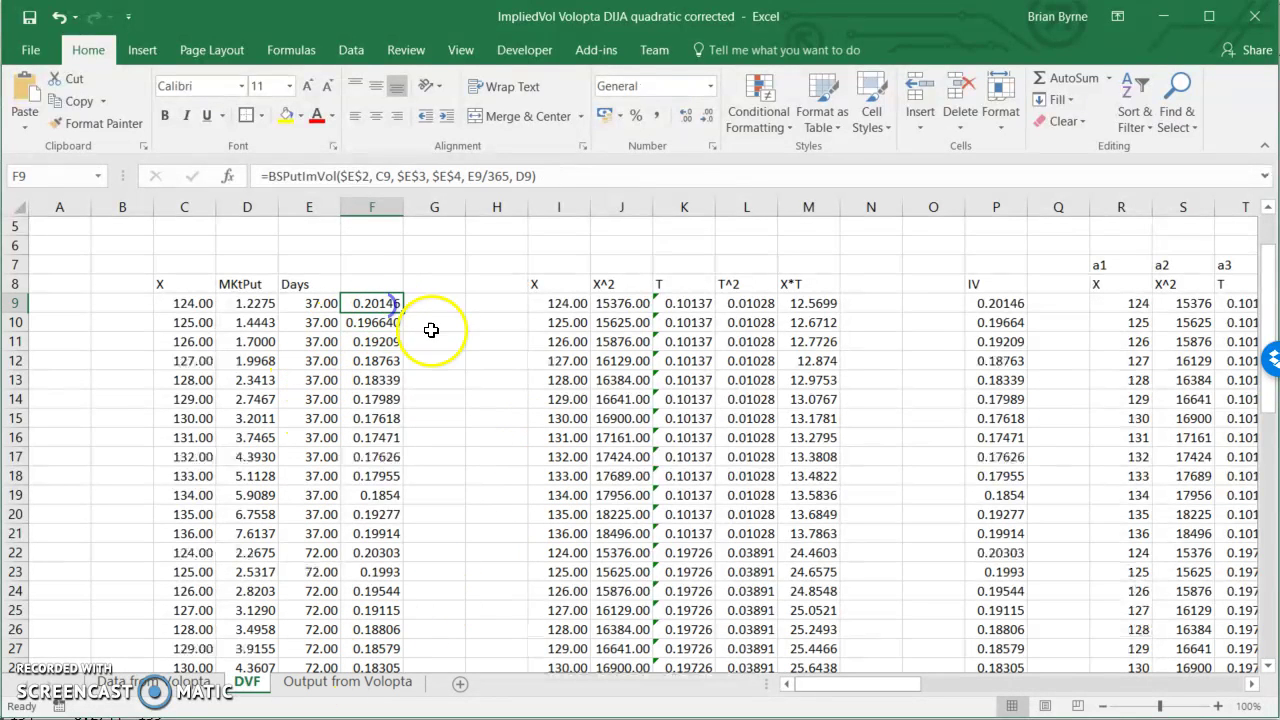
# - Inspect the row 9 formulas for X, X^2, T, T^2 and X*T in I9:M9 and trace the cells they reference
pyautogui.click(556, 302)
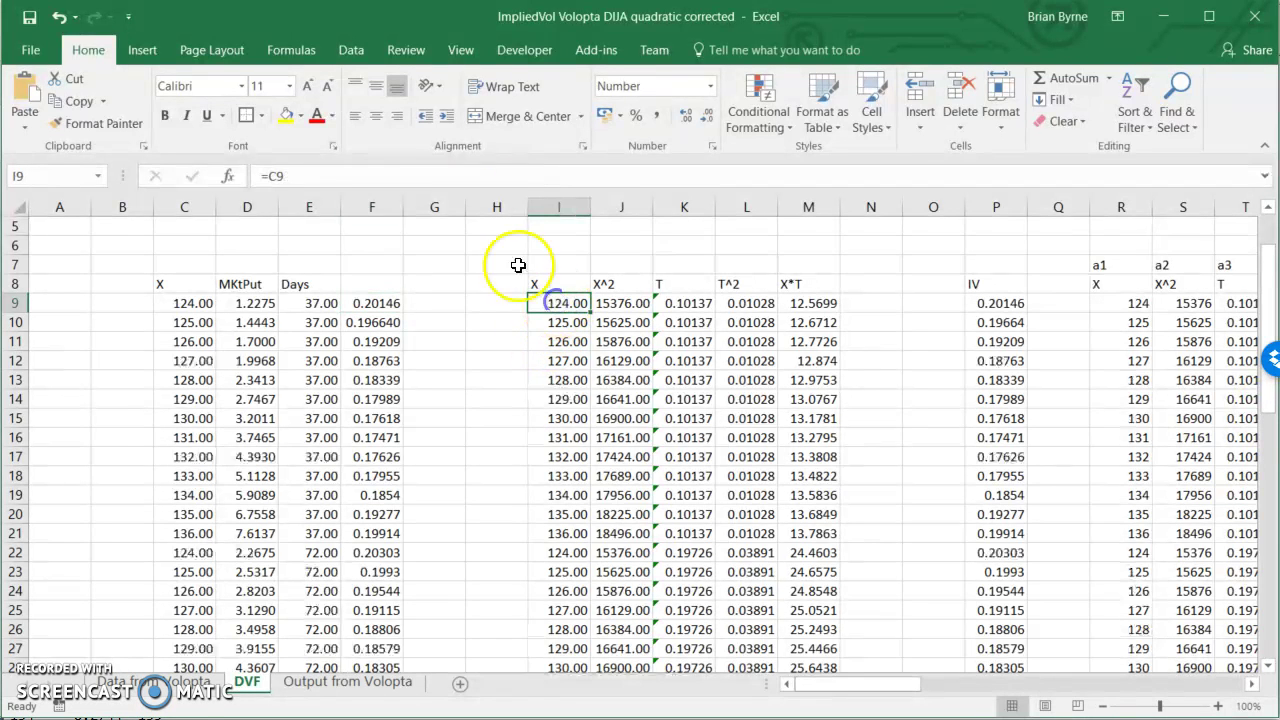
pyautogui.click(306, 176)
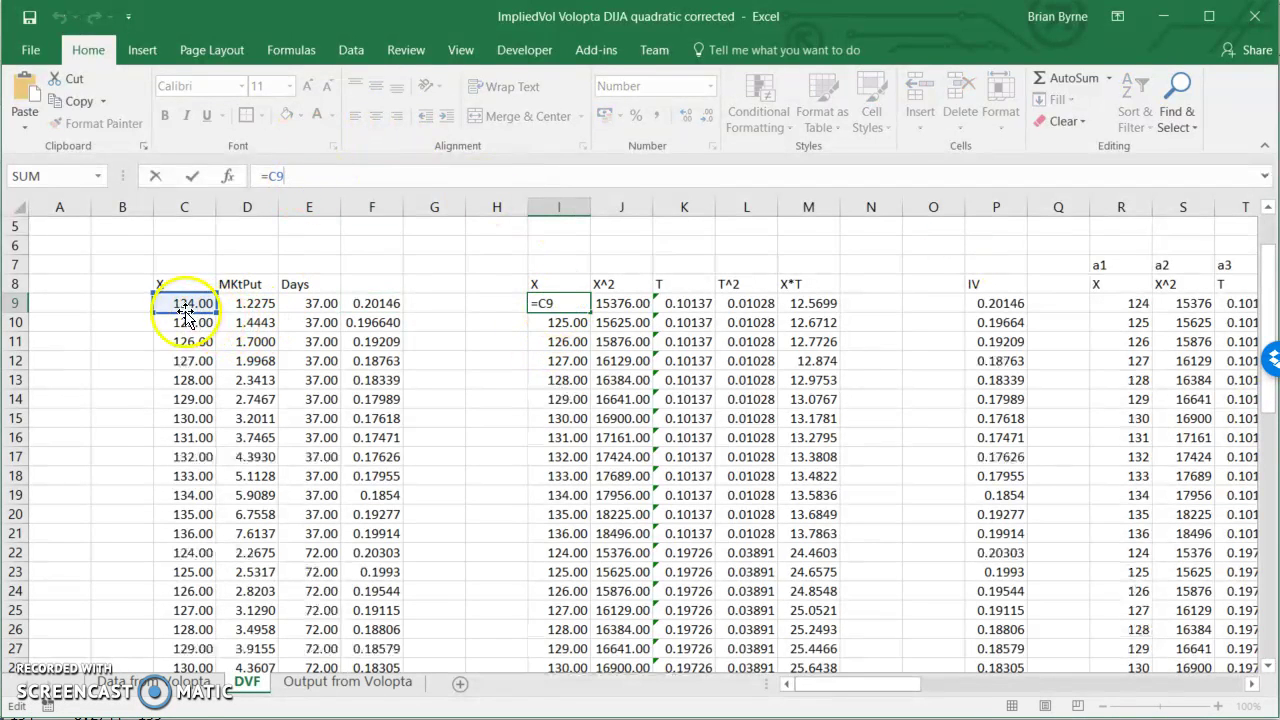
pyautogui.press('Return')
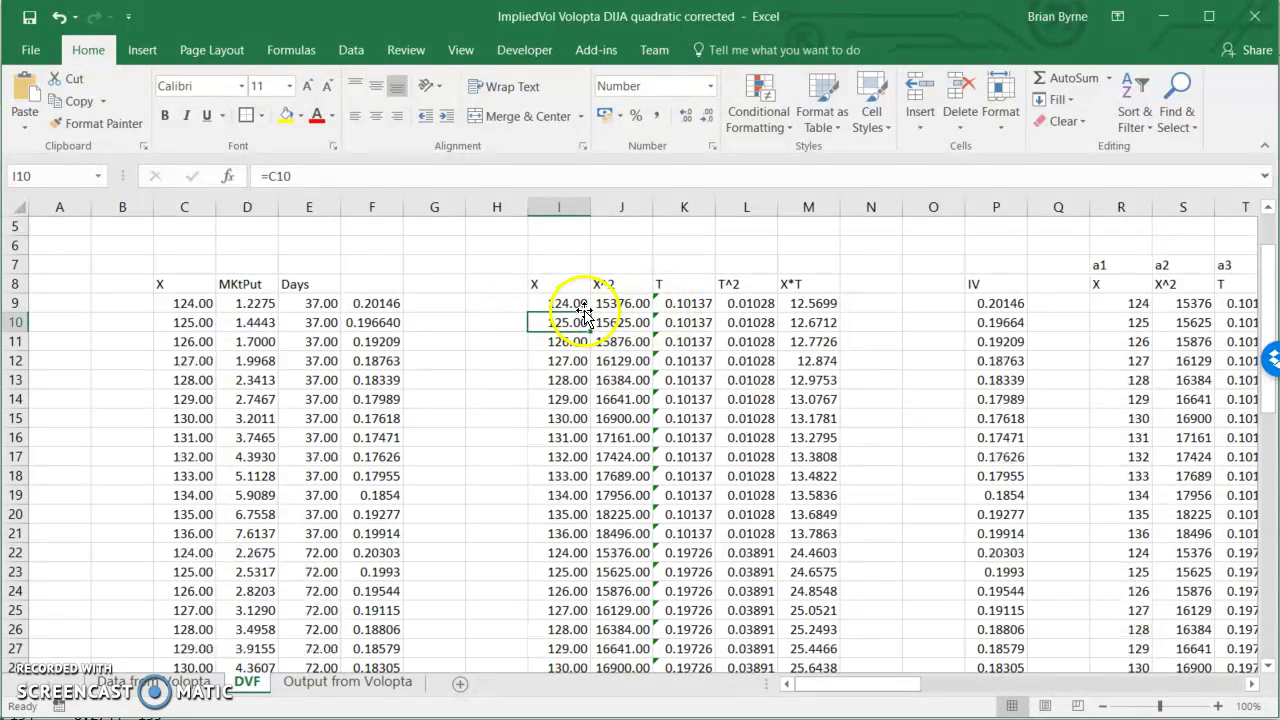
pyautogui.click(623, 305)
pyautogui.doubleClick(623, 305)
pyautogui.press('Return')
pyautogui.doubleClick(690, 304)
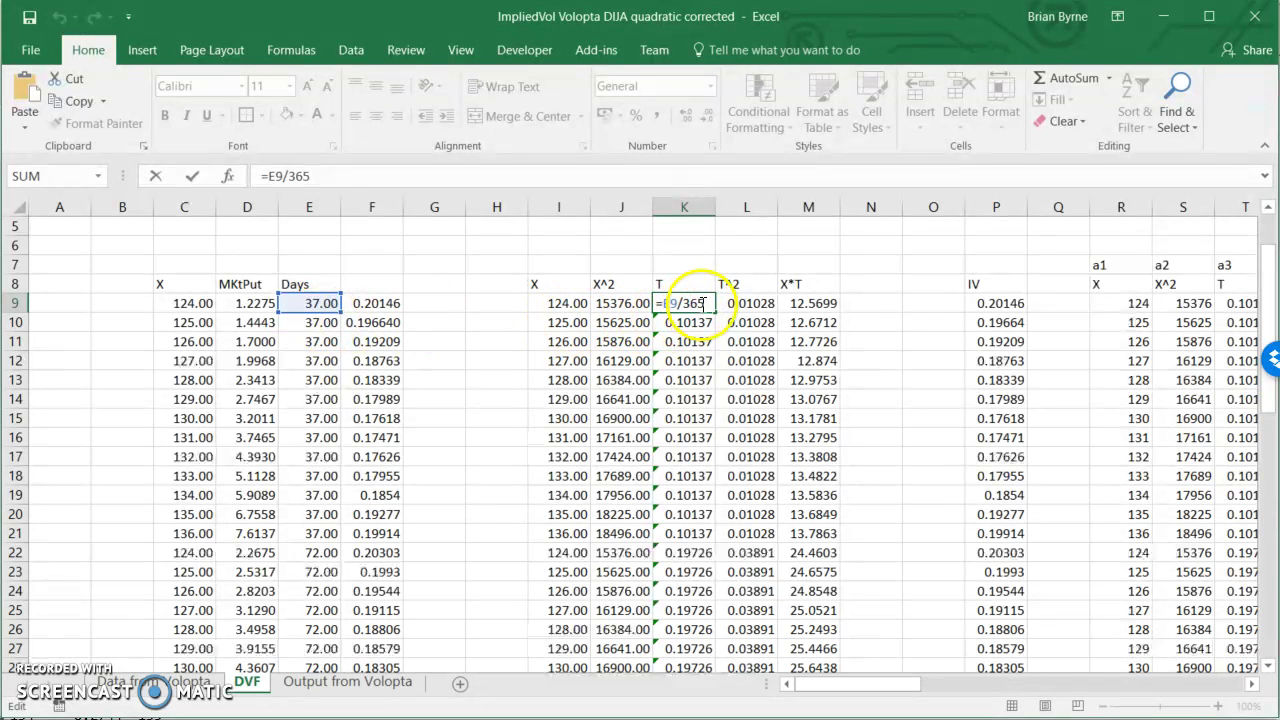
pyautogui.press('Return')
pyautogui.doubleClick(758, 304)
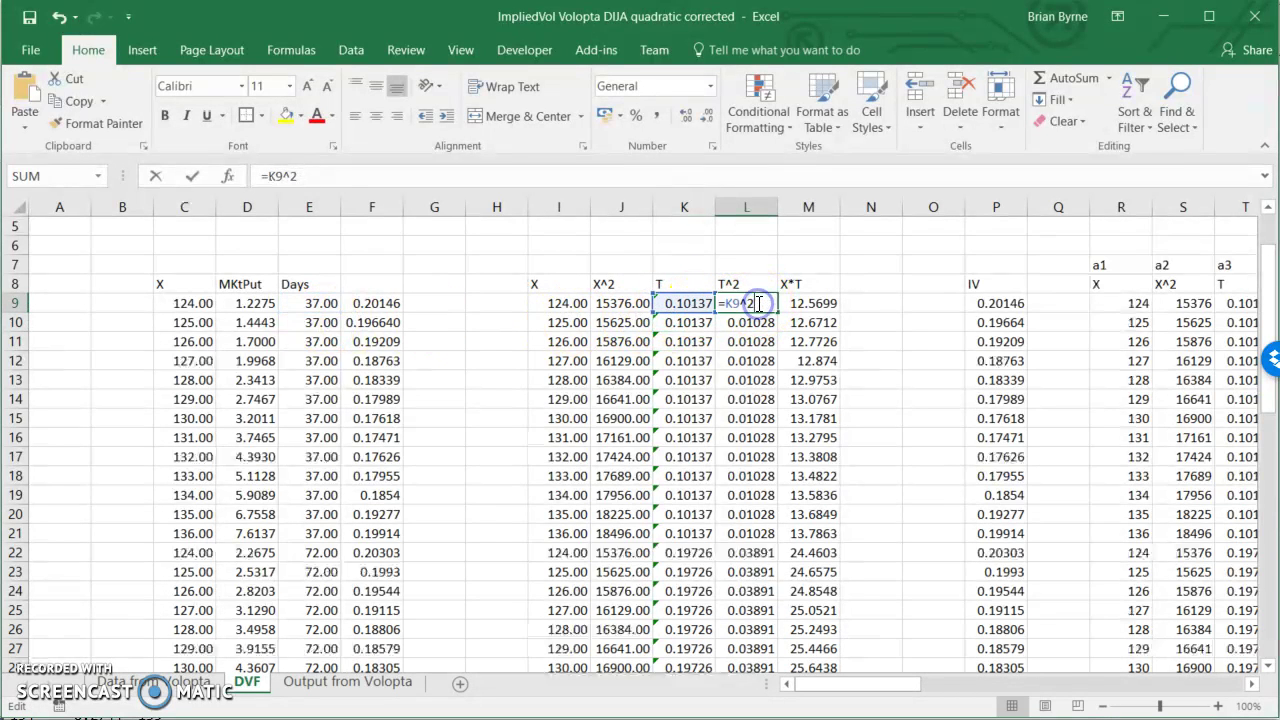
pyautogui.doubleClick(808, 304)
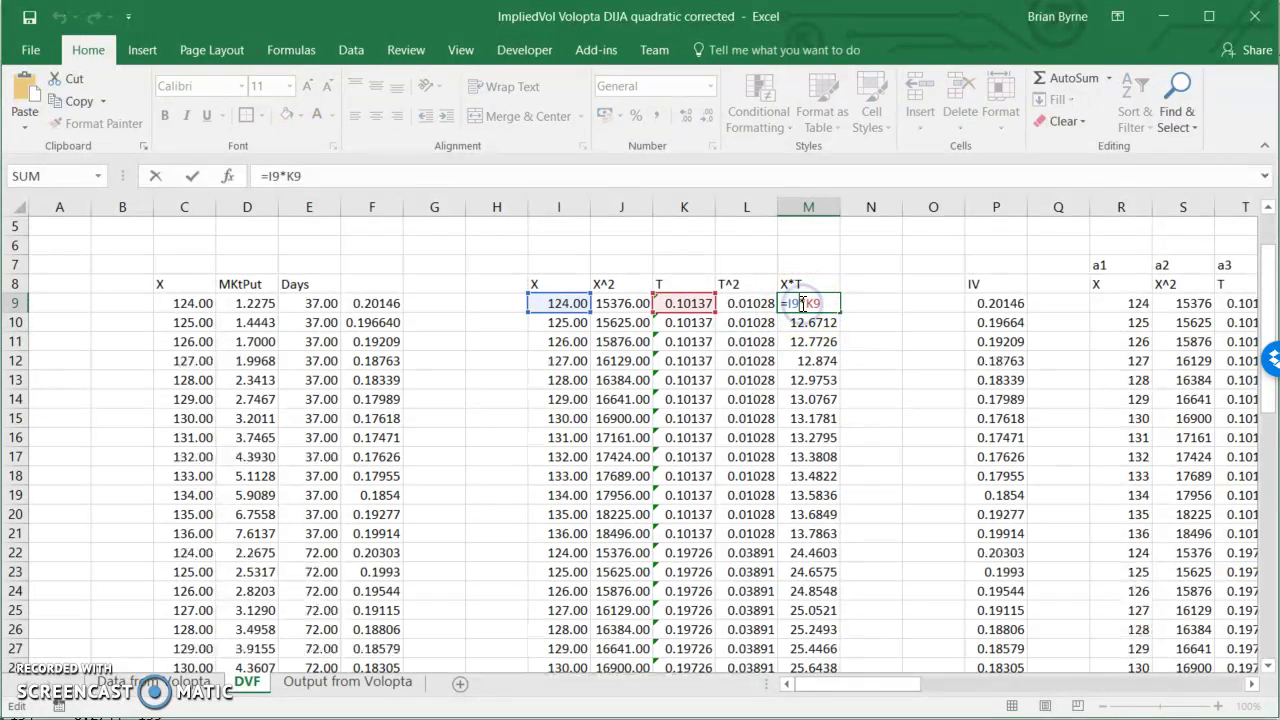
pyautogui.press('Return')
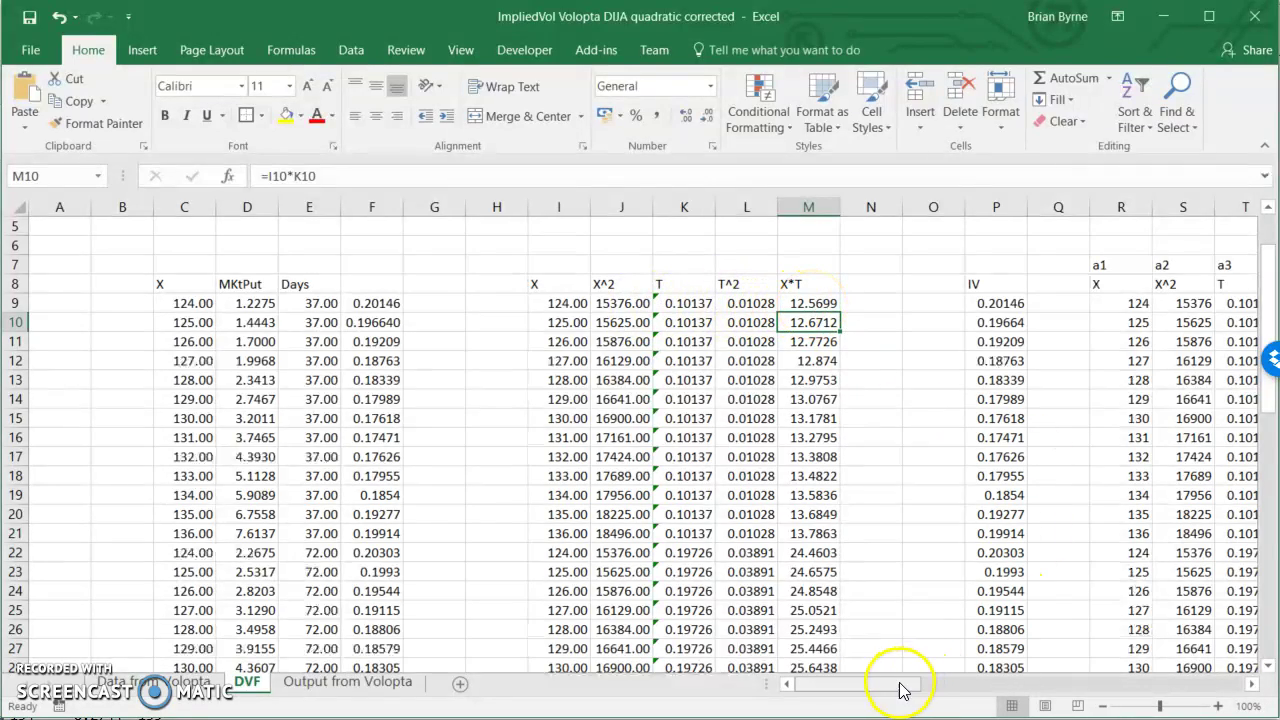
# - Correct the volatility equation in X6 to read IV = a0 + a1*X + a2*X^2 + a3 *T + a4*T^2 + a5*K*T
pyautogui.moveTo(900, 686); pyautogui.dragTo(980, 684)
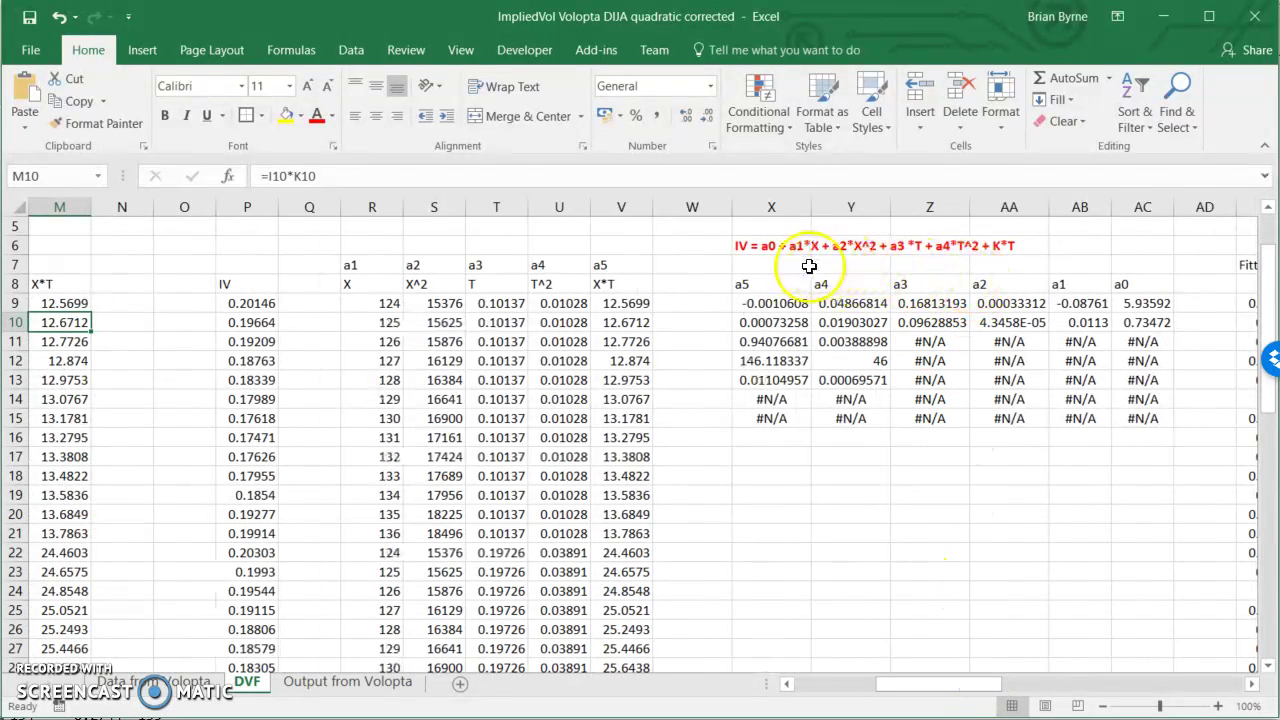
pyautogui.click(747, 246)
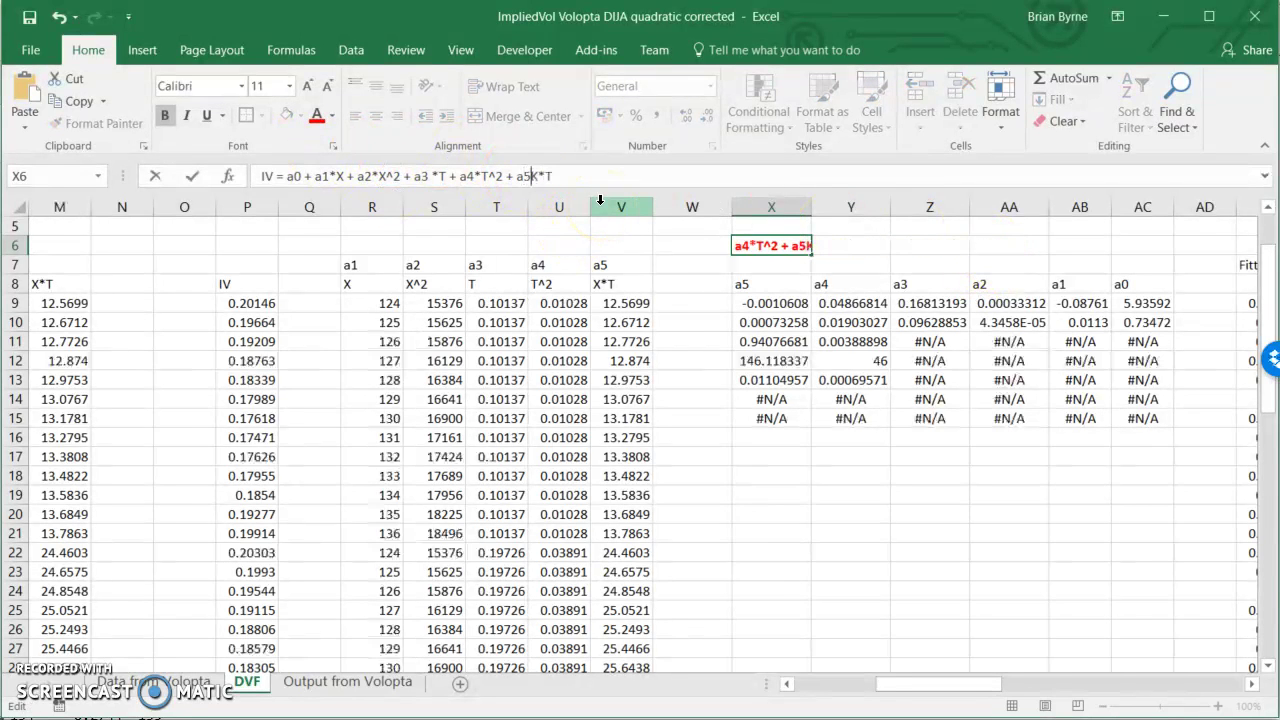
pyautogui.press('Return')
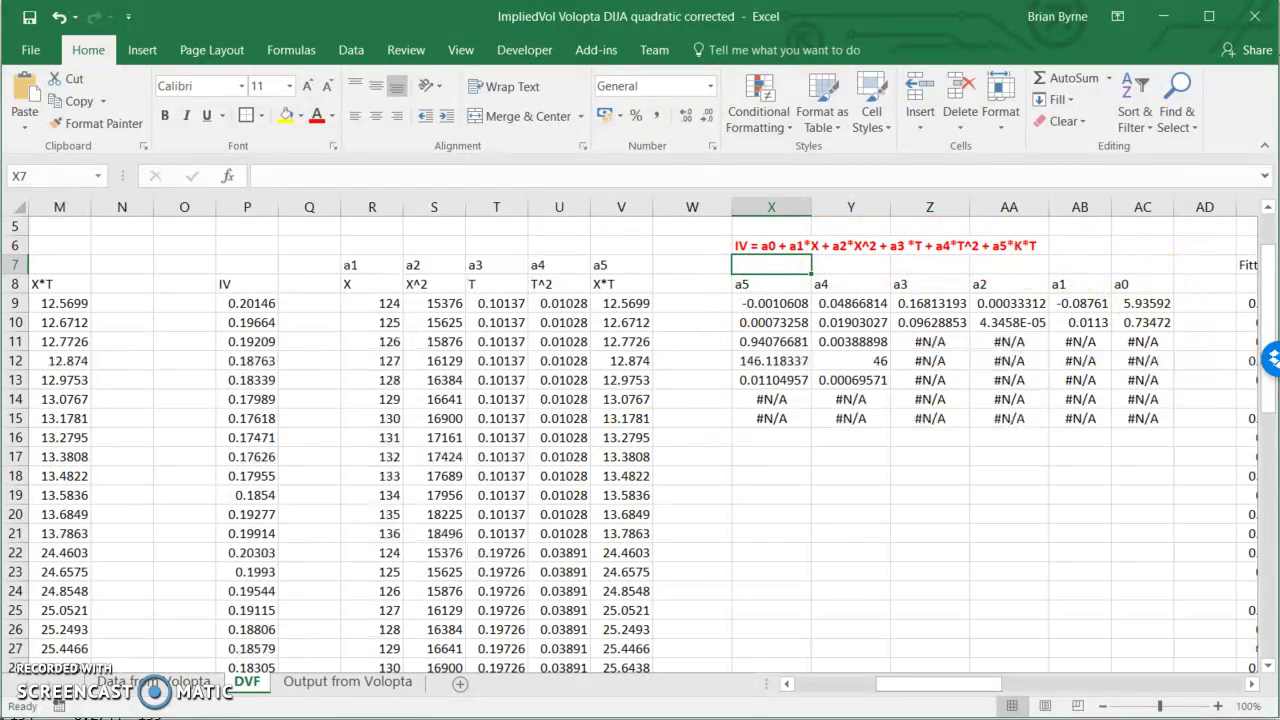
pyautogui.hotkey('alt', 'Tab')
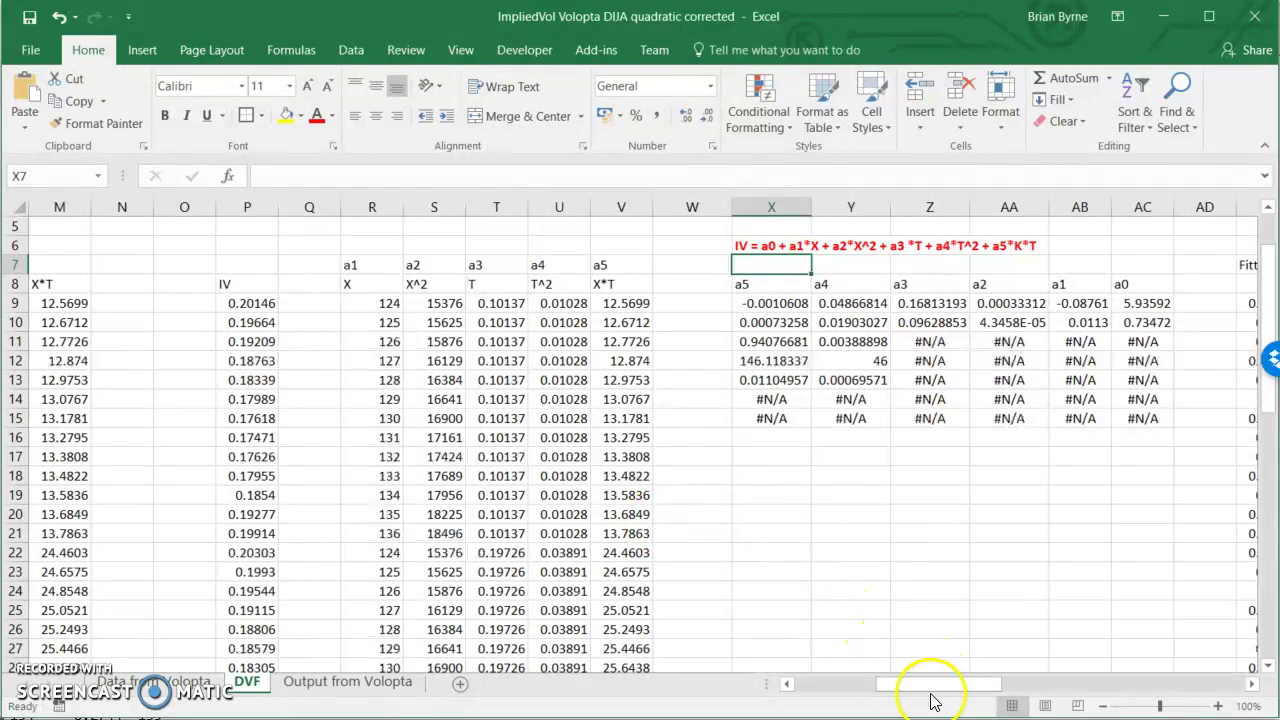
# - Copy the X, X^2, T, T^2 and X*T data in I9:M60
pyautogui.moveTo(920, 682)
pyautogui.mouseDown()
pyautogui.moveTo(815, 683)
pyautogui.moveTo(905, 683)
pyautogui.mouseUp()
pyautogui.click(804, 299)
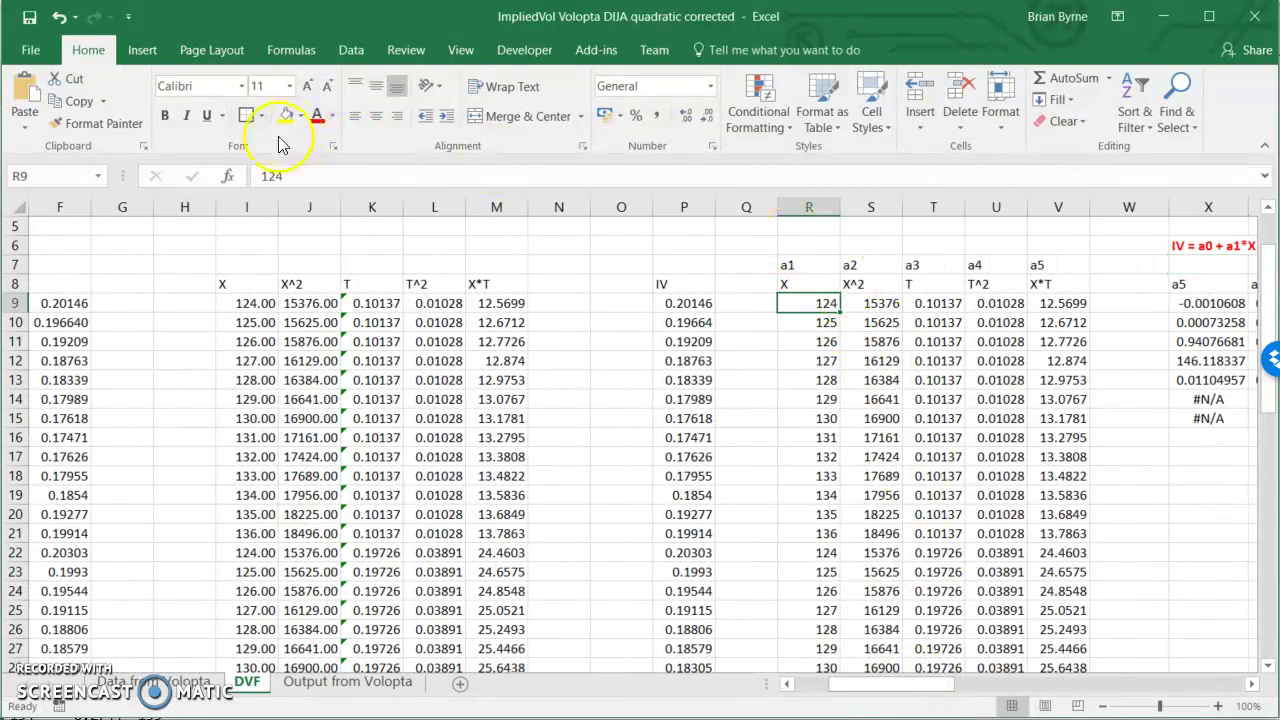
pyautogui.moveTo(262, 305); pyautogui.dragTo(514, 672)
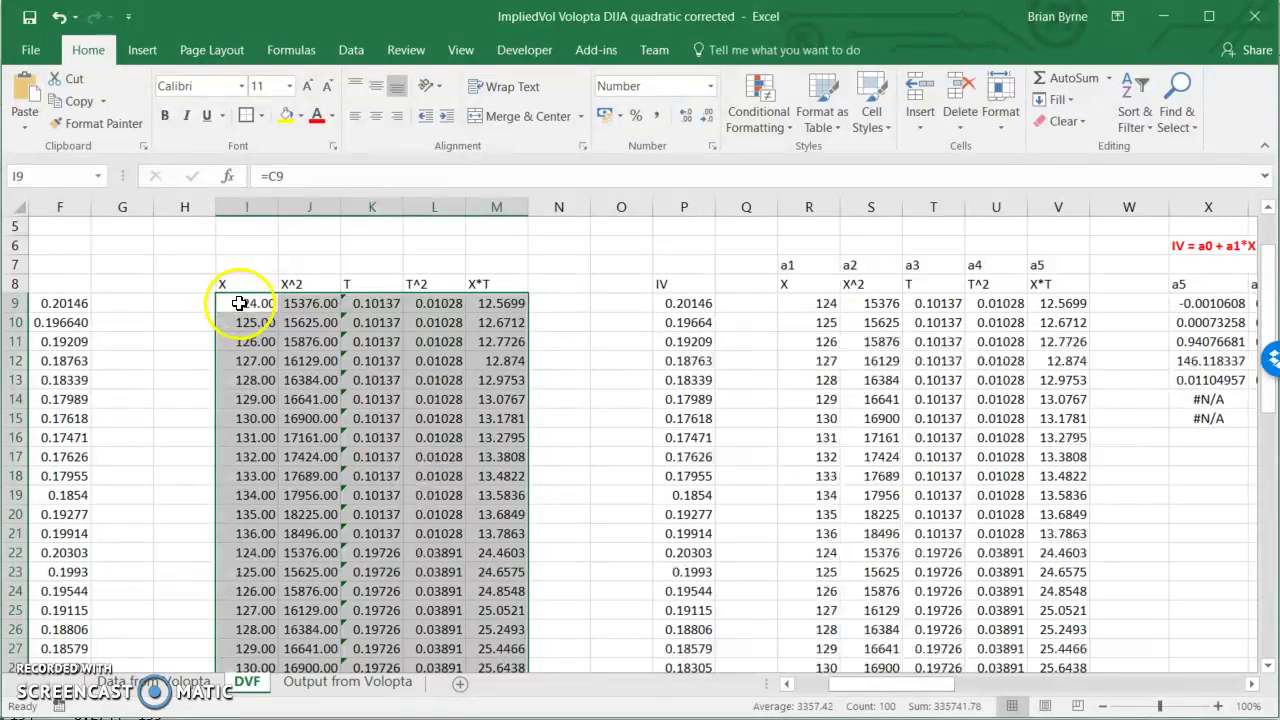
pyautogui.moveTo(250, 305); pyautogui.dragTo(493, 620)
pyautogui.hotkey('shift', 'Down')
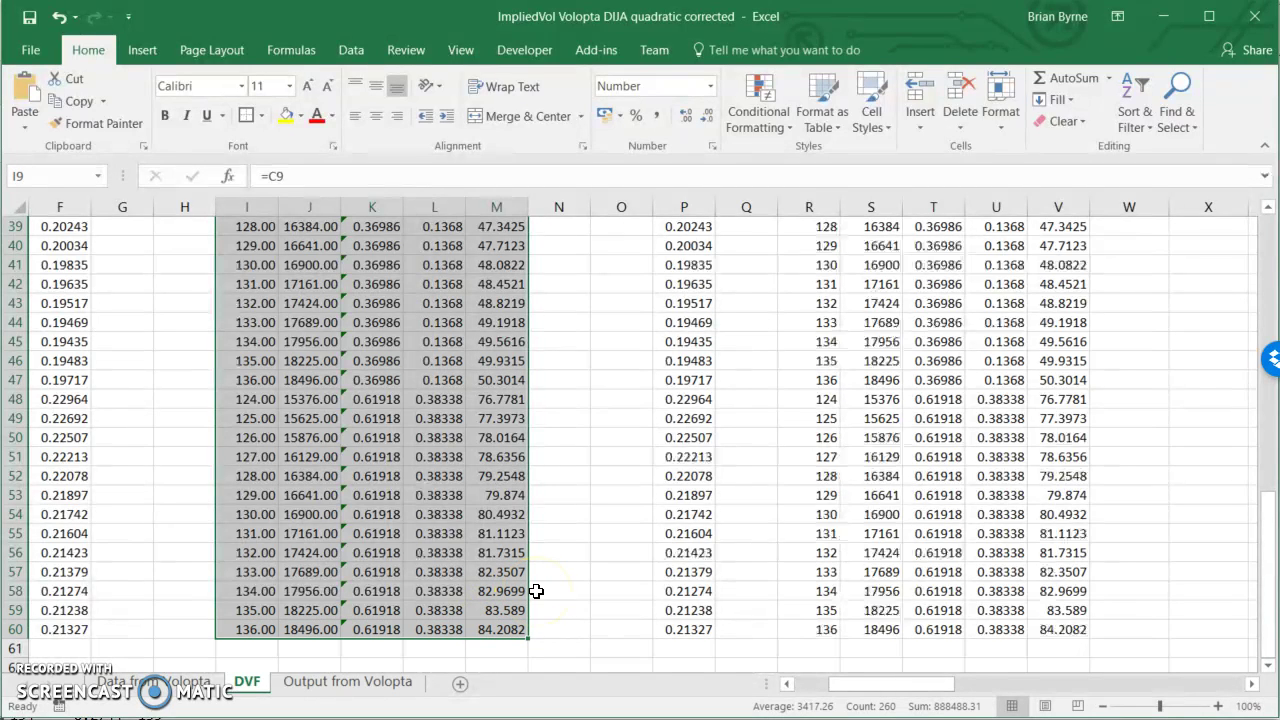
pyautogui.rightClick(326, 431)
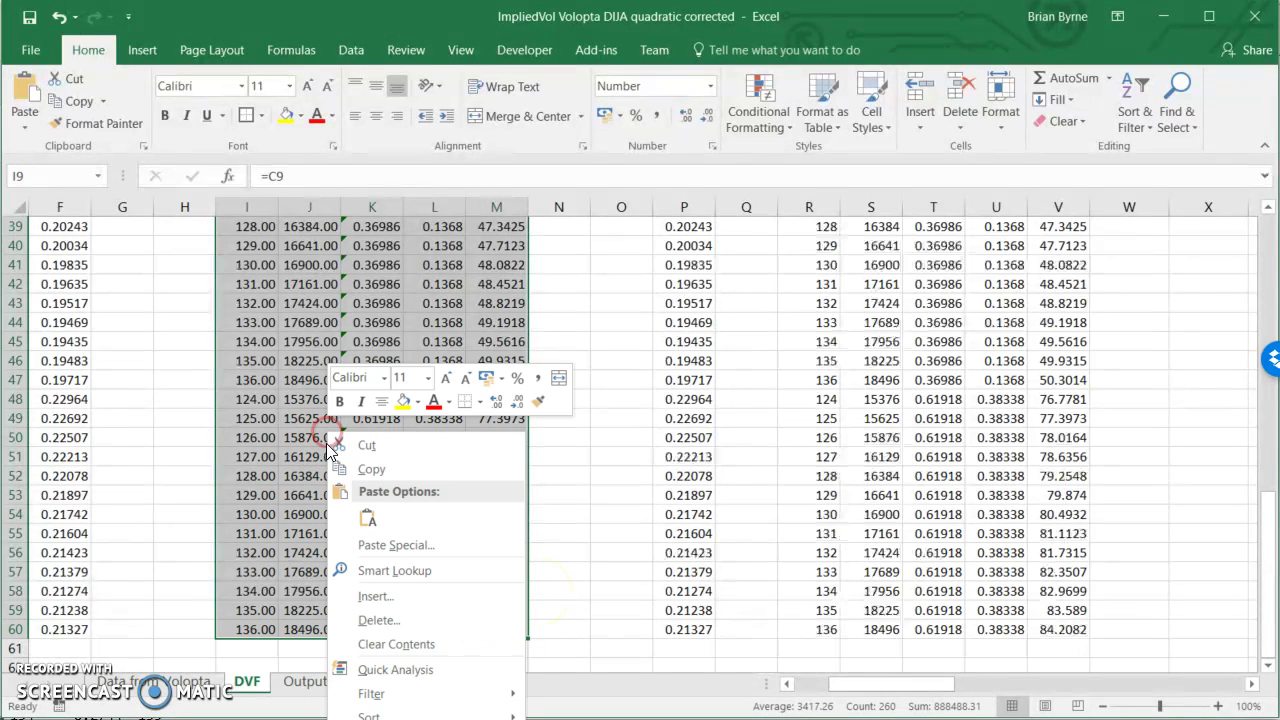
pyautogui.click(340, 462)
# - Paste the copied regressor data as values only, starting at R9
pyautogui.scroll(13, 900, 450)
pyautogui.click(812, 380)
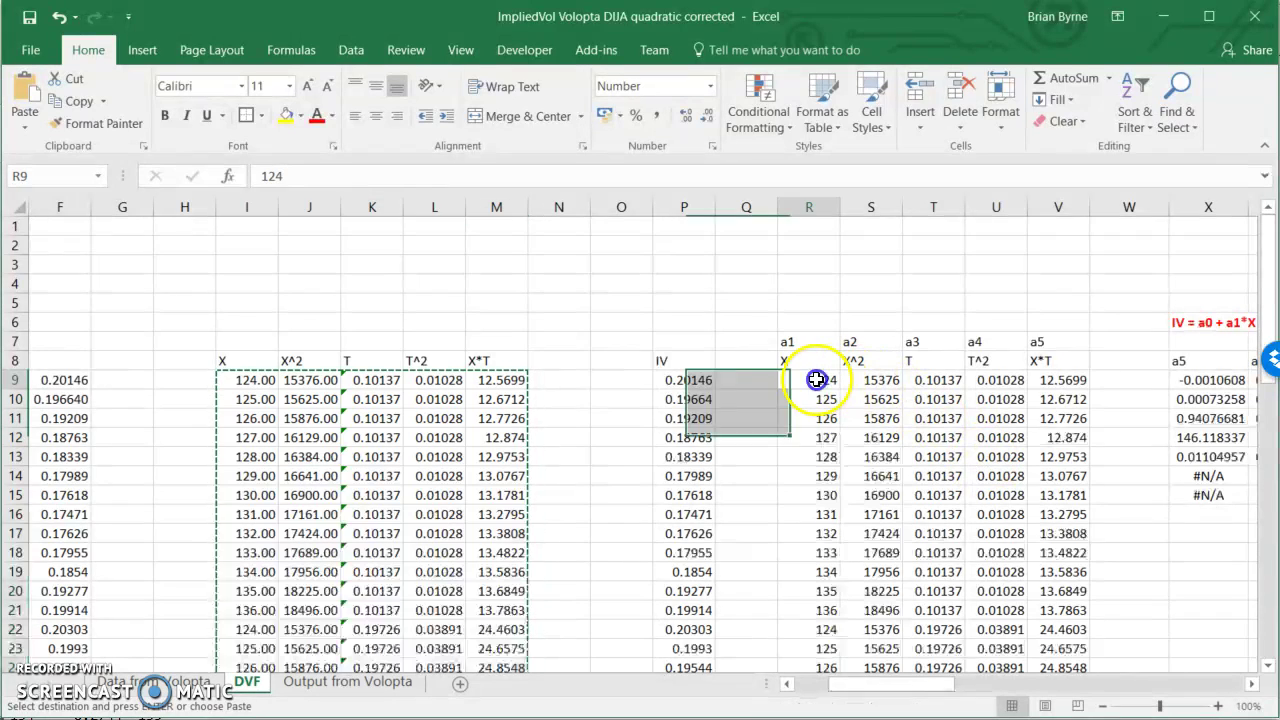
pyautogui.click(25, 122)
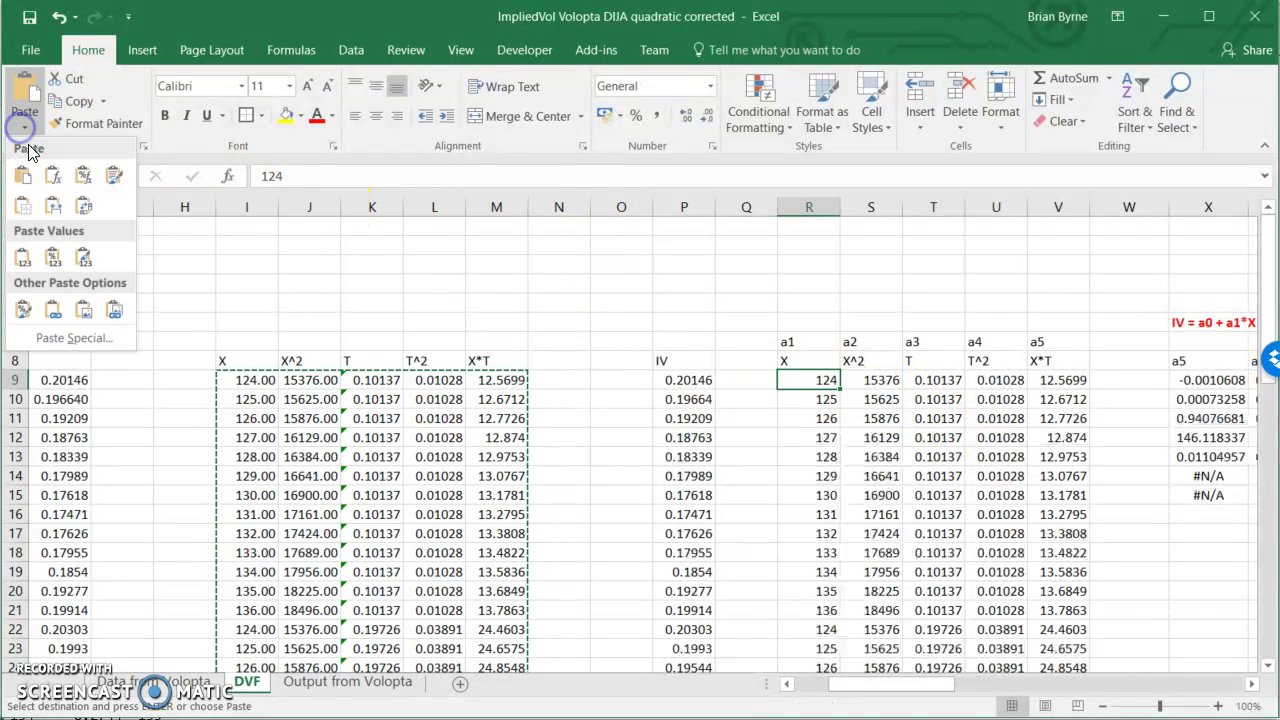
pyautogui.click(52, 340)
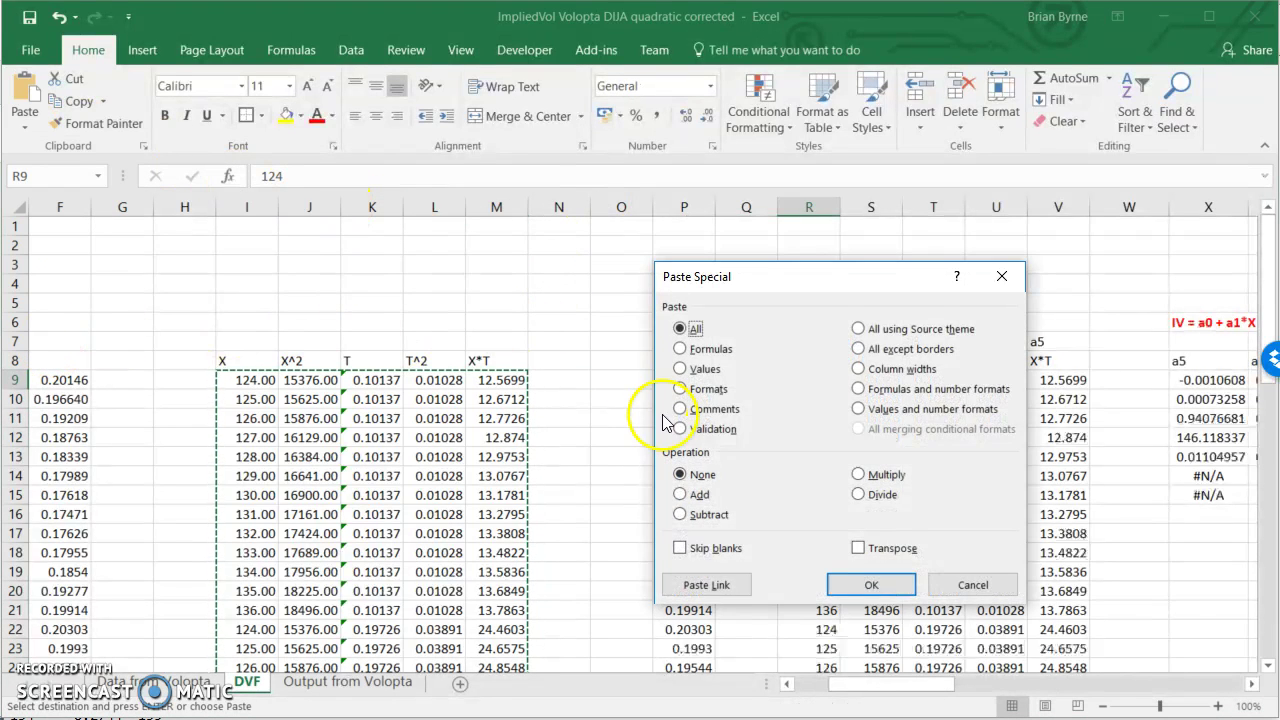
pyautogui.click(682, 369)
pyautogui.click(869, 584)
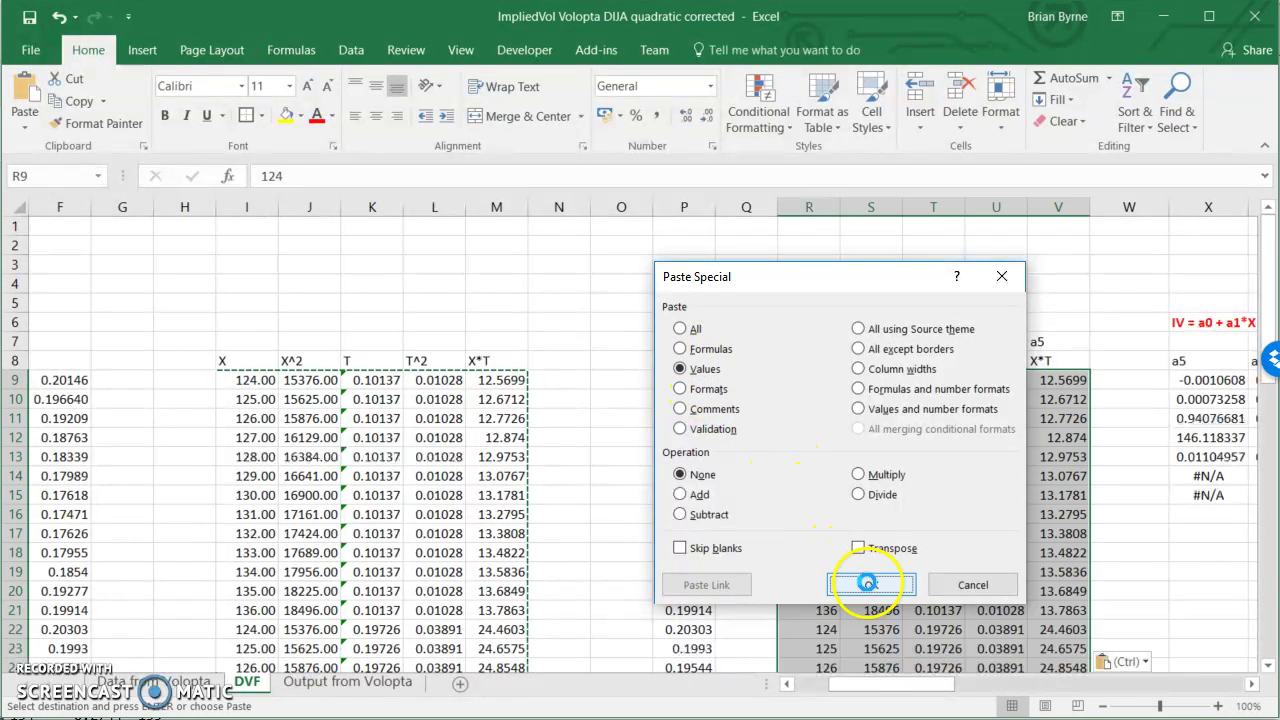
pyautogui.click(1164, 587)
pyautogui.click(889, 420)
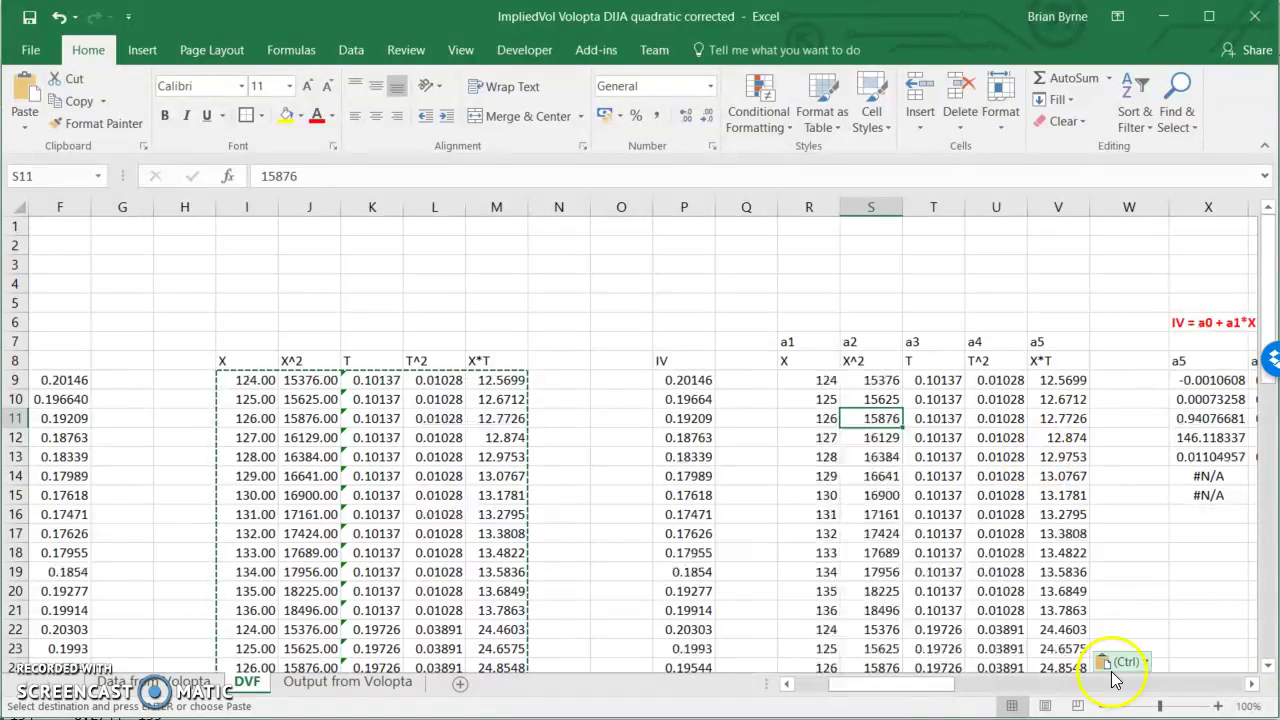
# - Inspect the LINEST array formula in X9 under the a5 heading and re-enter it as an array formula
pyautogui.moveTo(908, 686); pyautogui.dragTo(988, 686)
pyautogui.scroll(-1, 986, 603)
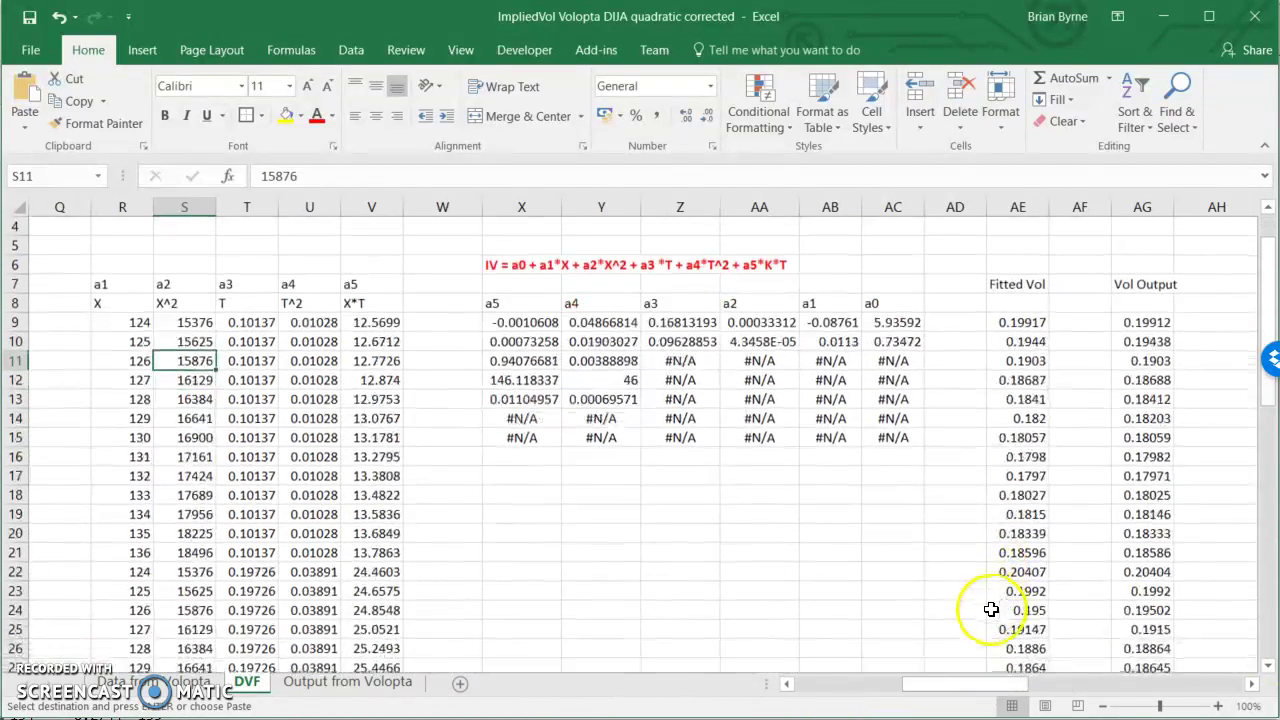
pyautogui.click(521, 490)
pyautogui.click(527, 321)
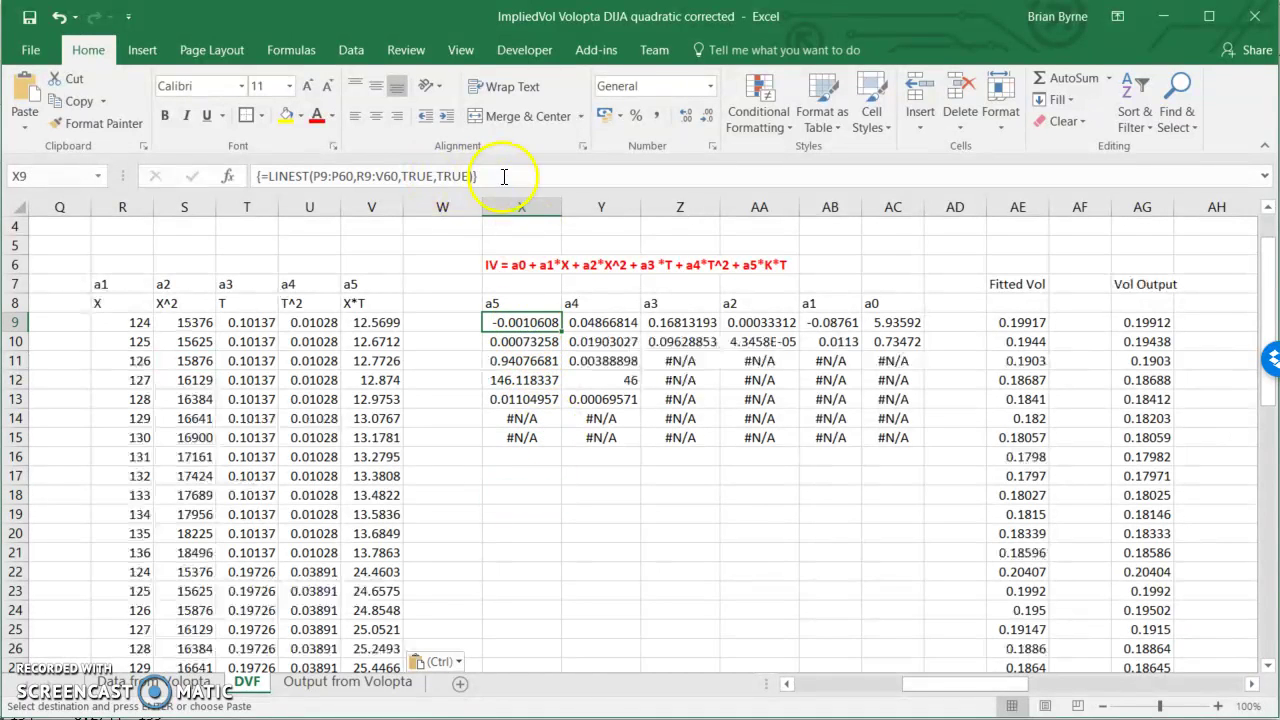
pyautogui.click(504, 176)
pyautogui.hotkey('ctrl', 'shift', 'Return')
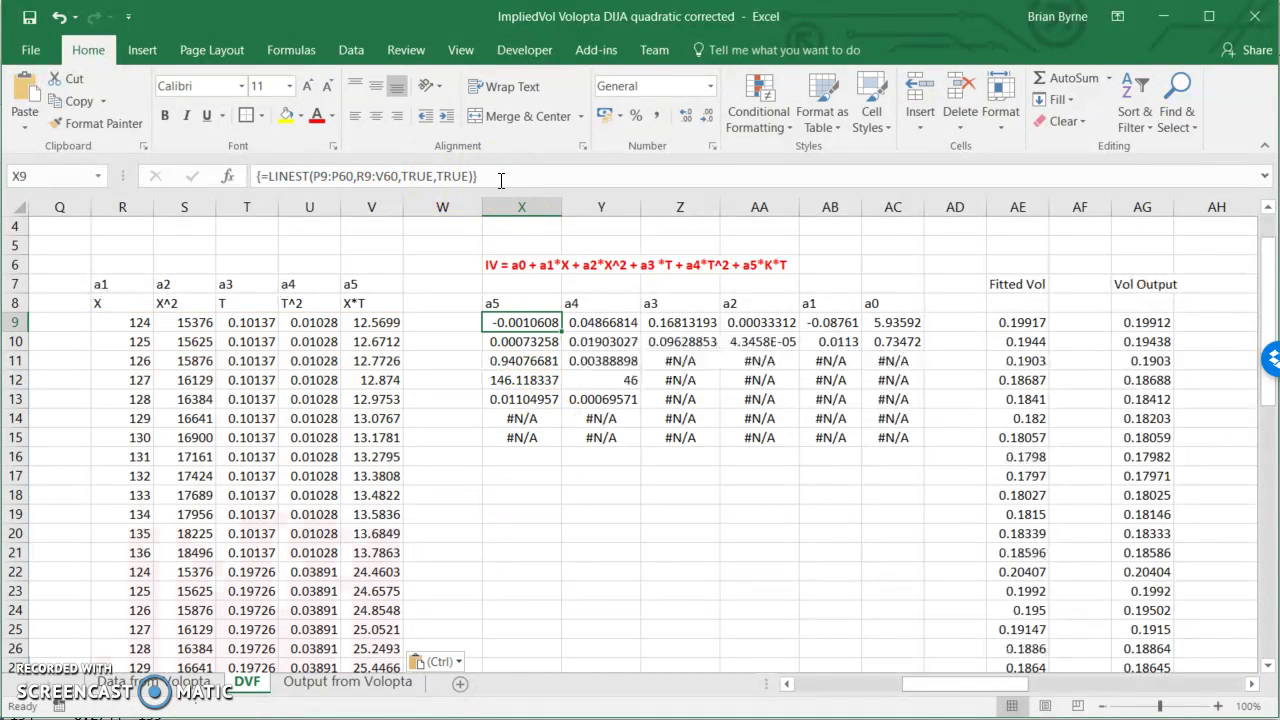
# - Start a LINEST formula in X18 with the implied volatilities P9:P60 as the known y values
pyautogui.moveTo(925, 690); pyautogui.dragTo(900, 688)
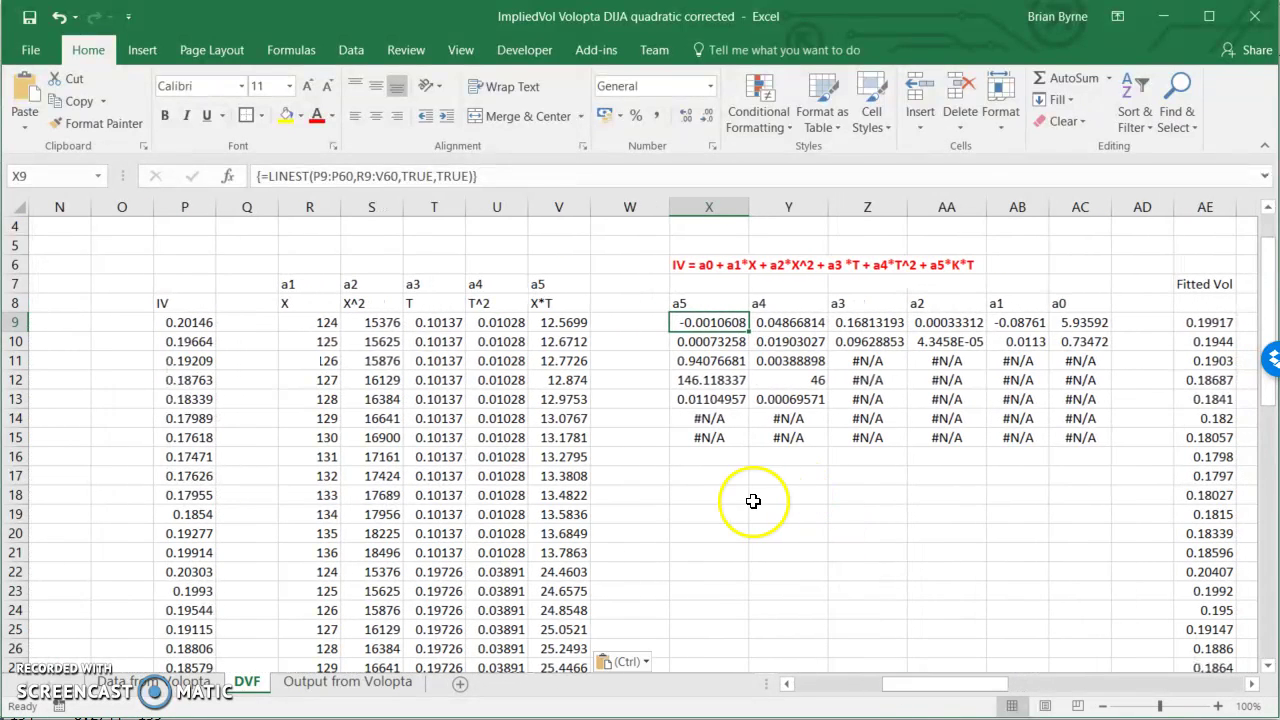
pyautogui.click(693, 489)
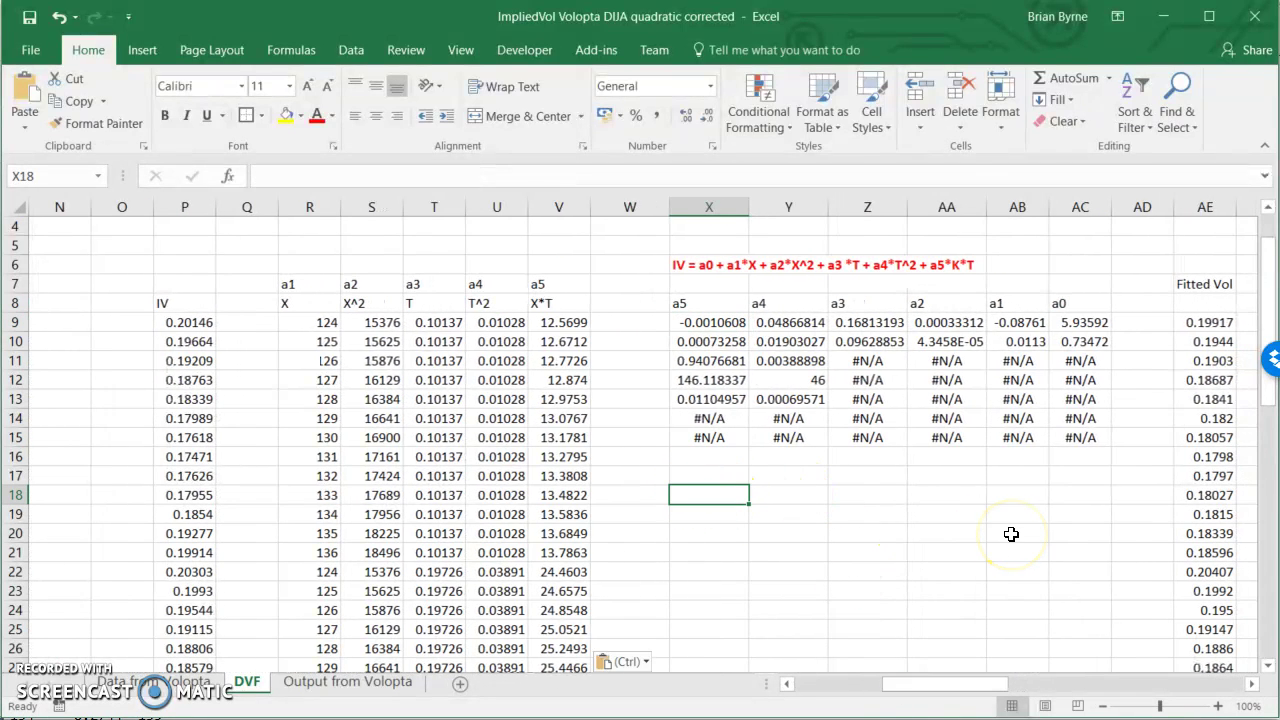
pyautogui.write('=lina')
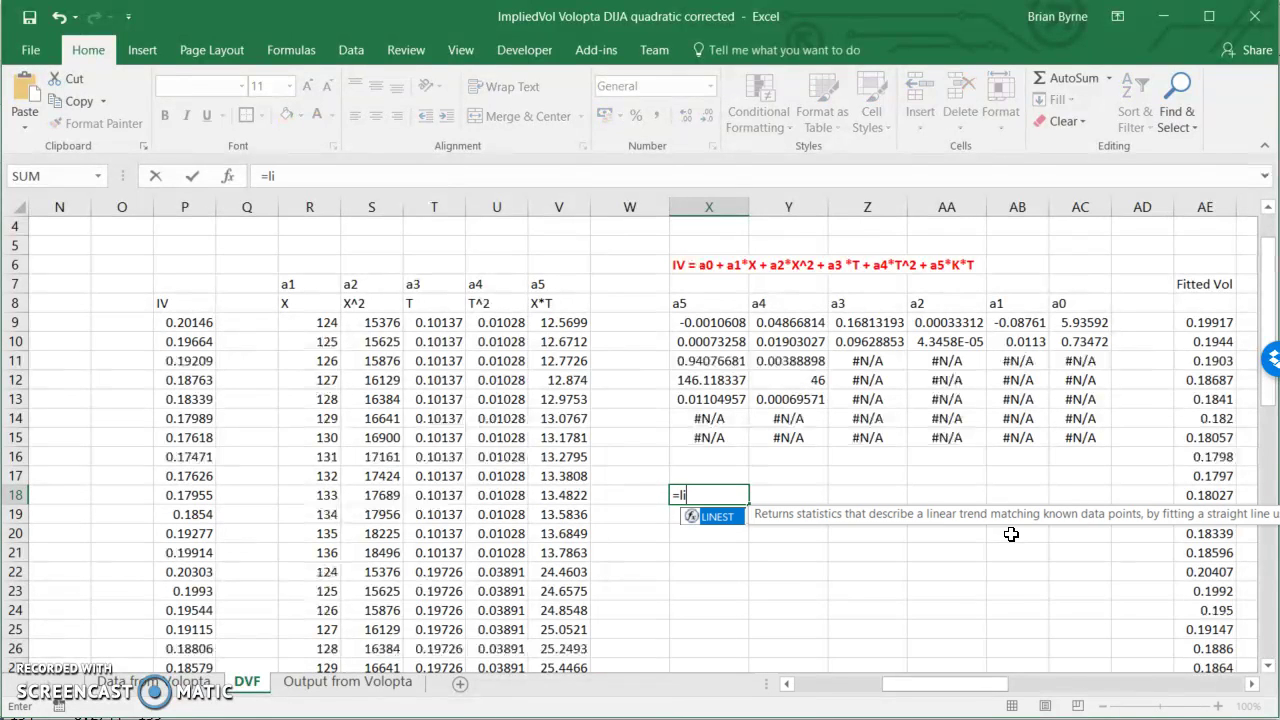
pyautogui.press('BackSpace')
pyautogui.write('est(')
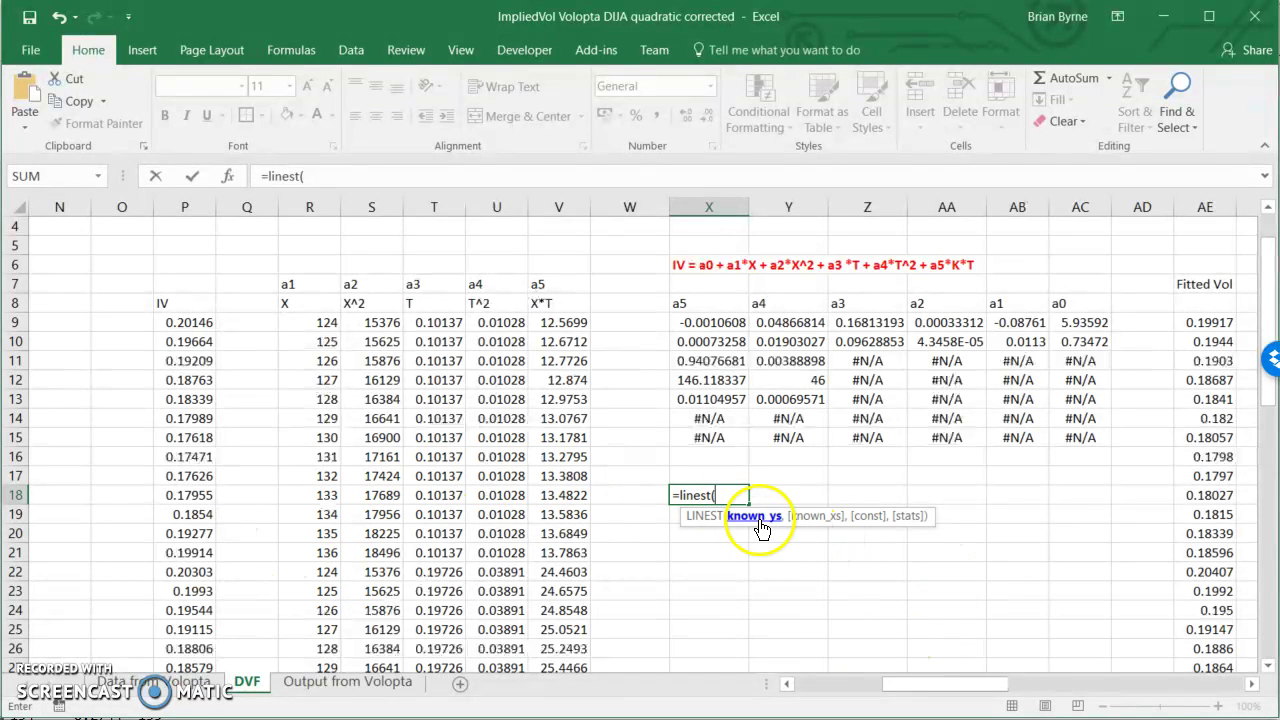
pyautogui.moveTo(178, 322); pyautogui.dragTo(184, 631)
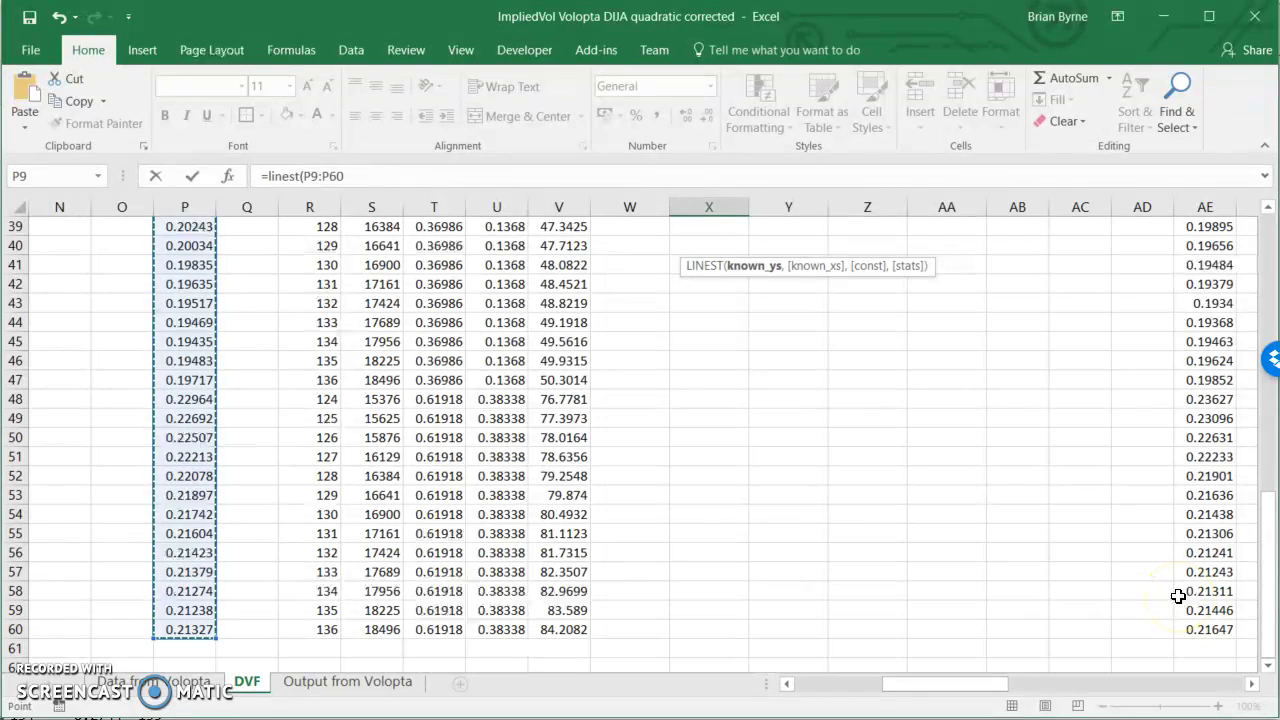
pyautogui.write(',')
# - Complete the X18 LINEST formula with known x values R9:V60 and TRUE for both const and stats, entering it as an array formula
pyautogui.scroll(12, 1143, 520)
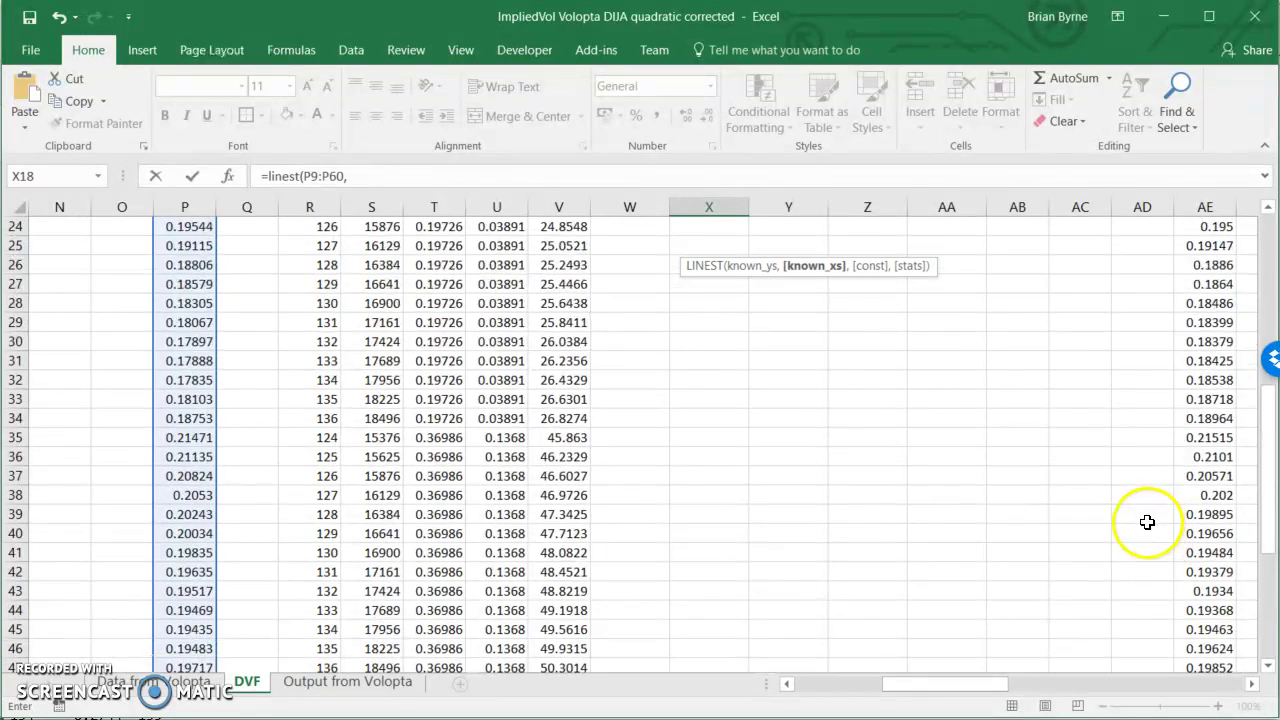
pyautogui.moveTo(300, 340); pyautogui.dragTo(553, 621)
pyautogui.scroll(13, 943, 391)
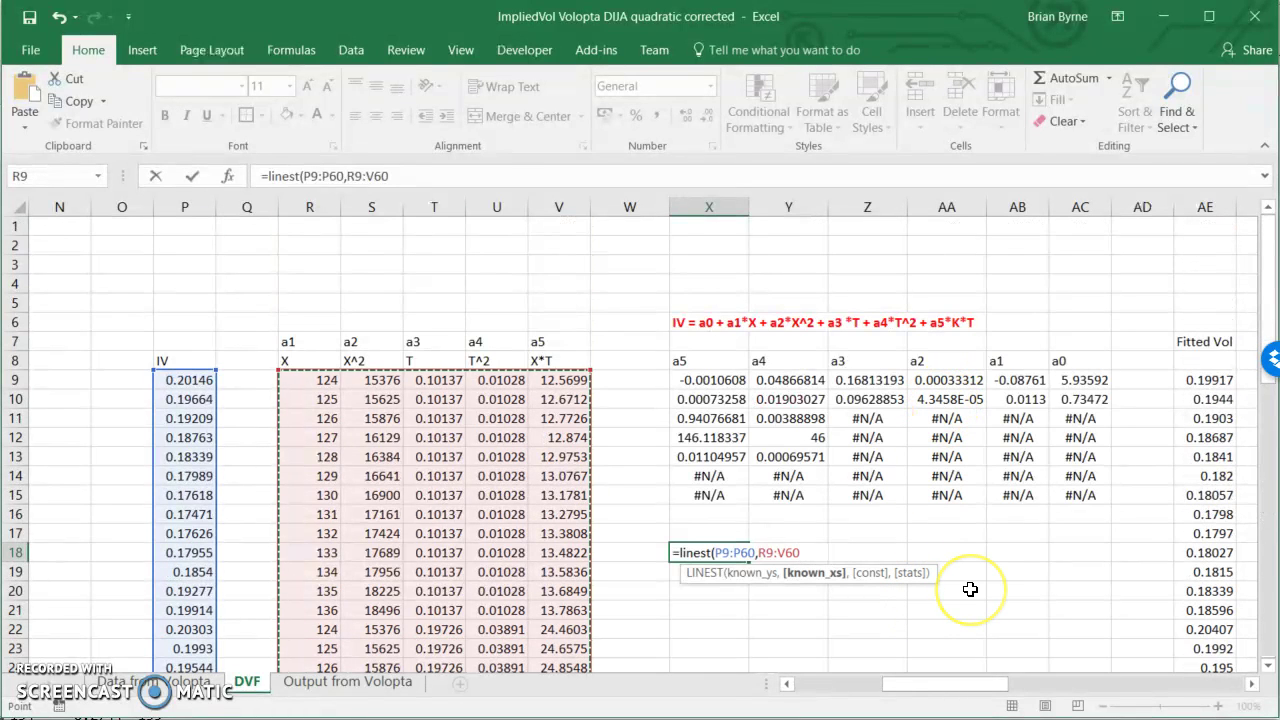
pyautogui.write(',true')
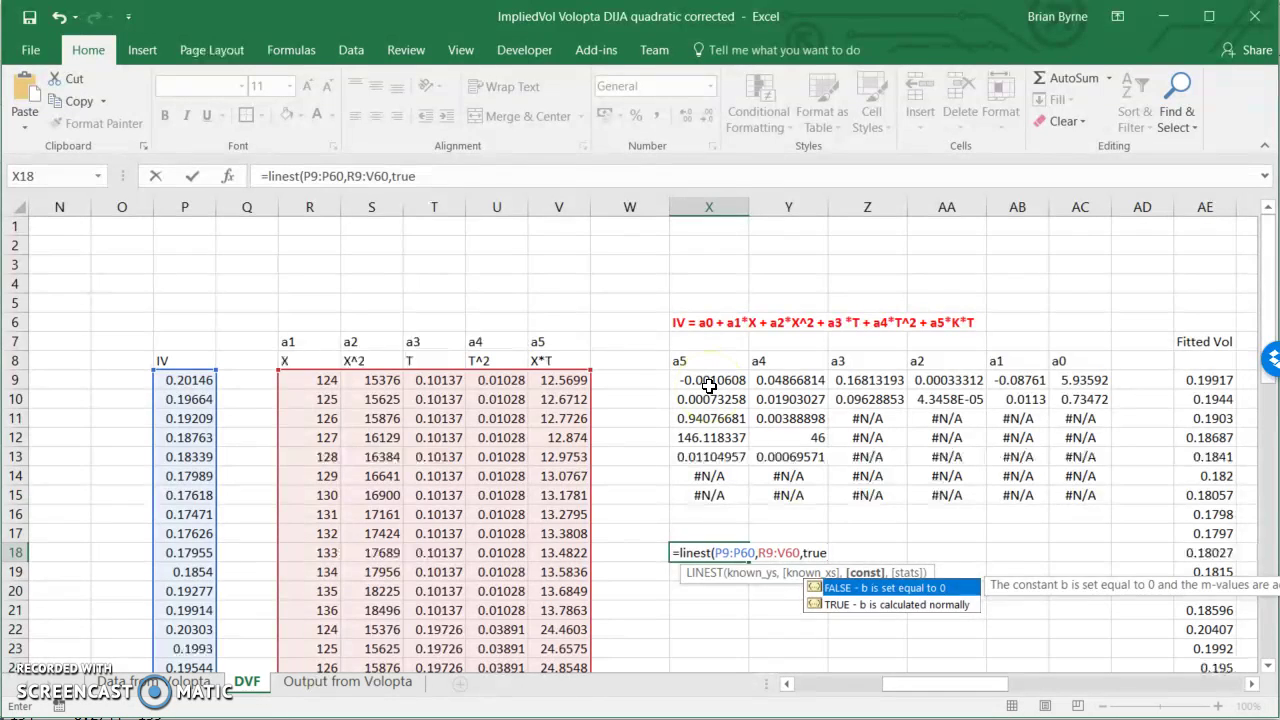
pyautogui.write(',')
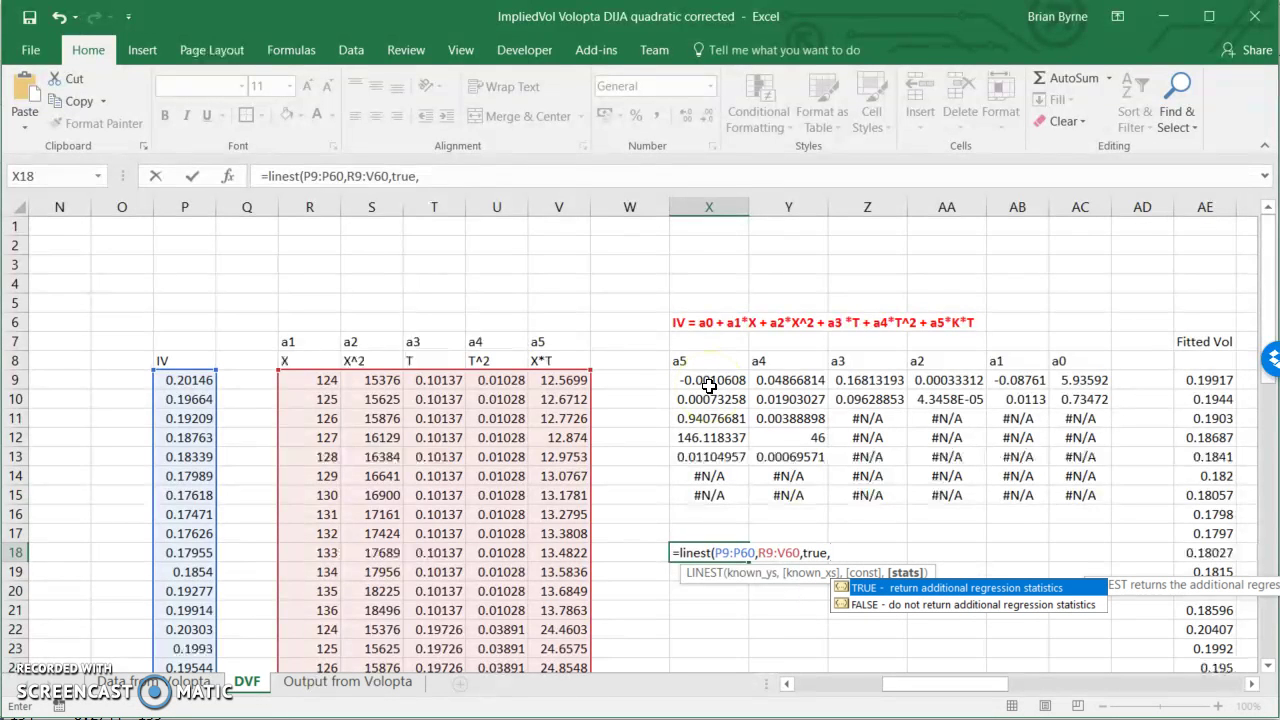
pyautogui.write('true')
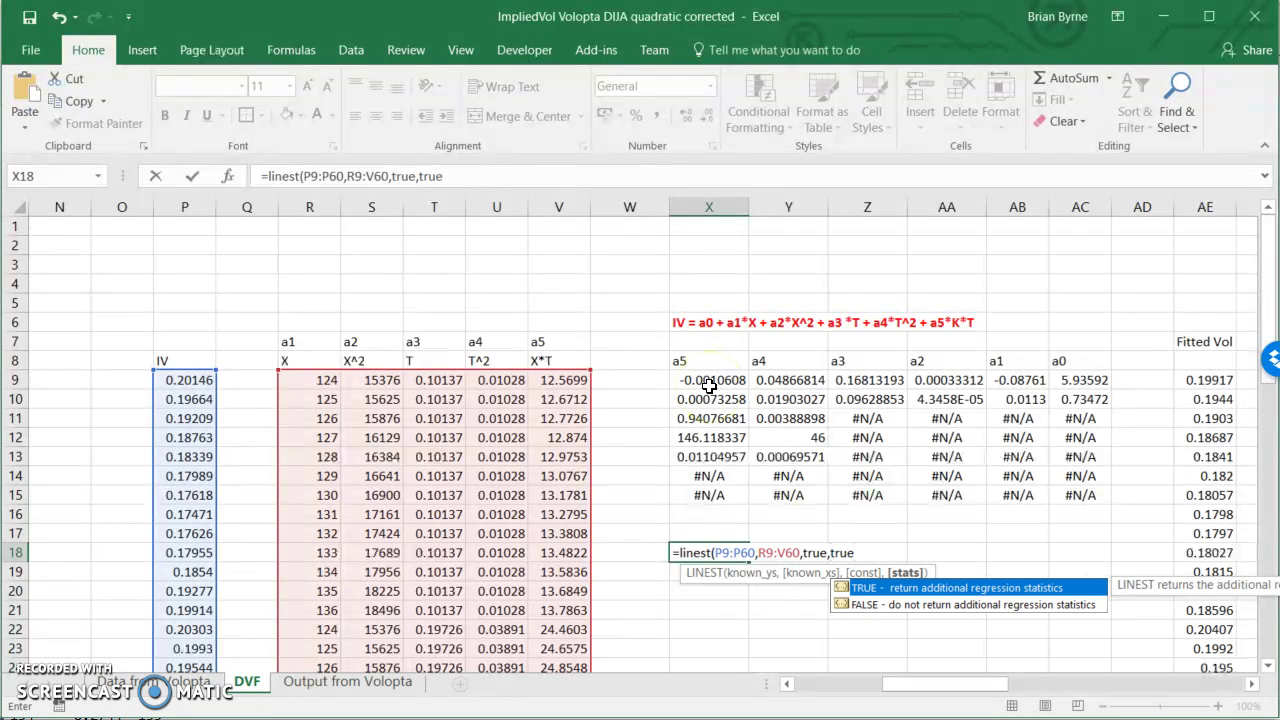
pyautogui.press('Escape')
pyautogui.write(')')
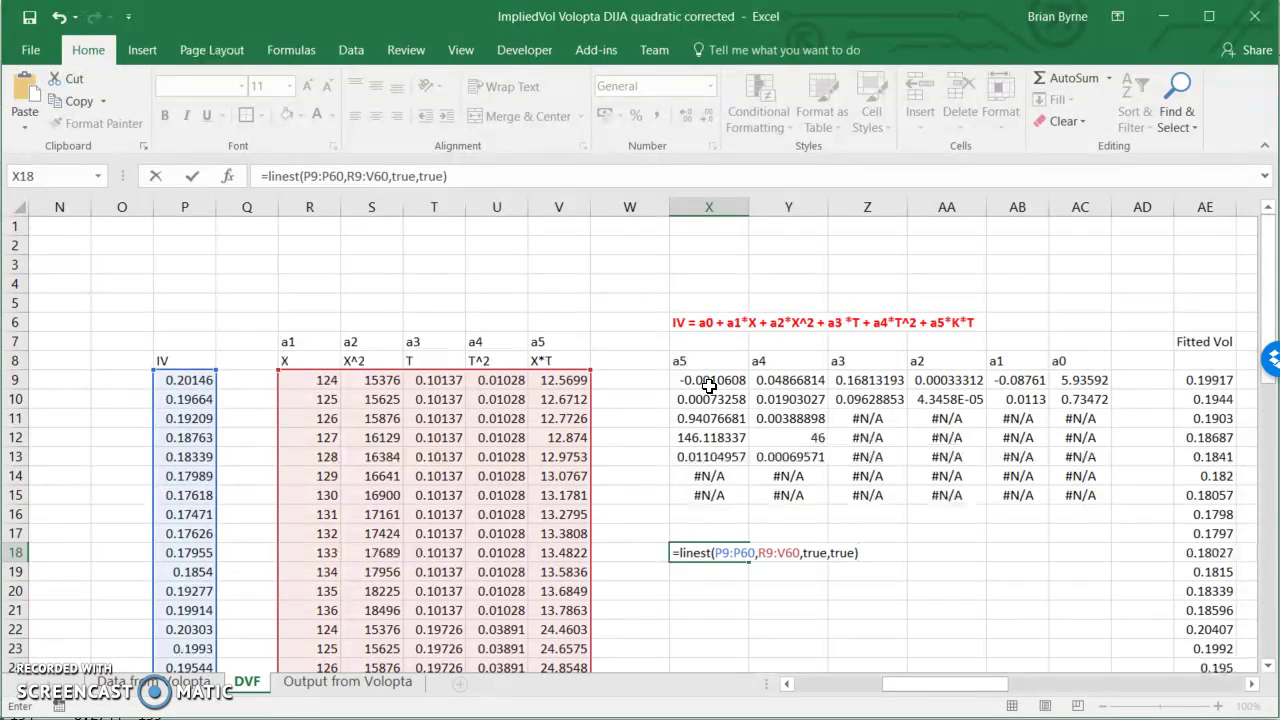
pyautogui.hotkey('ctrl', 'shift', 'Return')
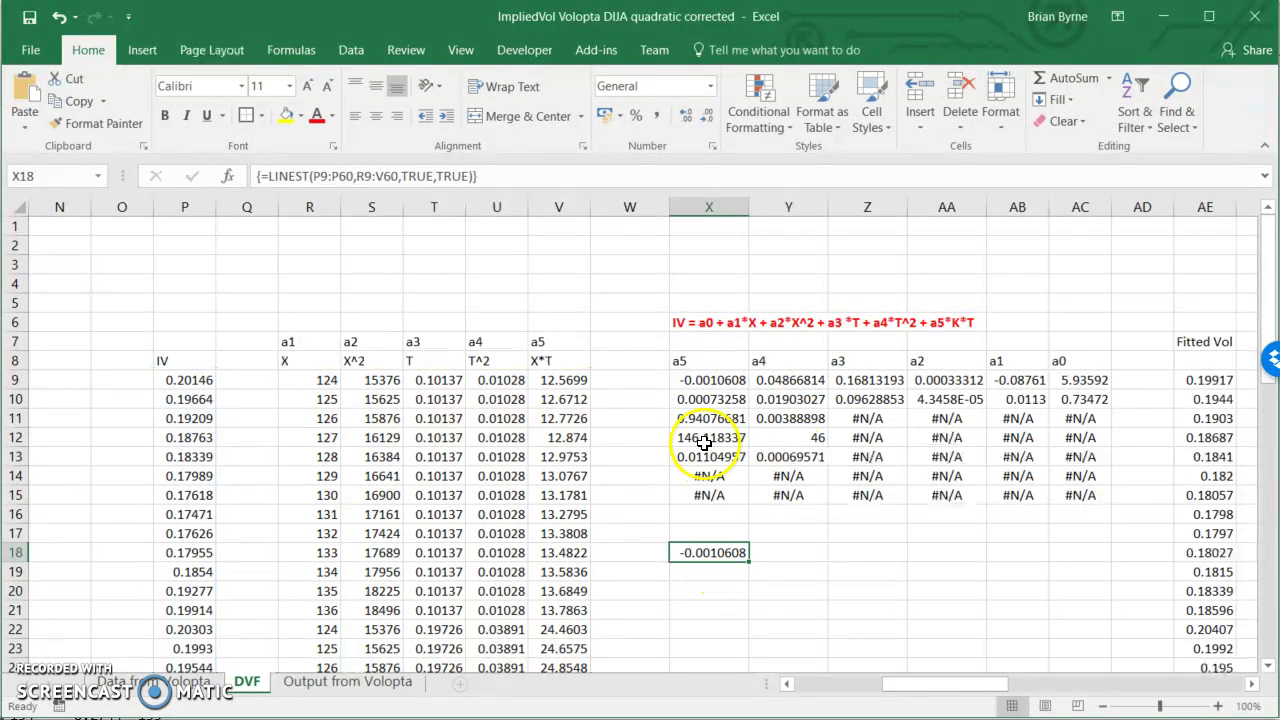
# - Extend the LINEST formula from X18 across X18:AC23 and enter it as an array formula
pyautogui.click(709, 378)
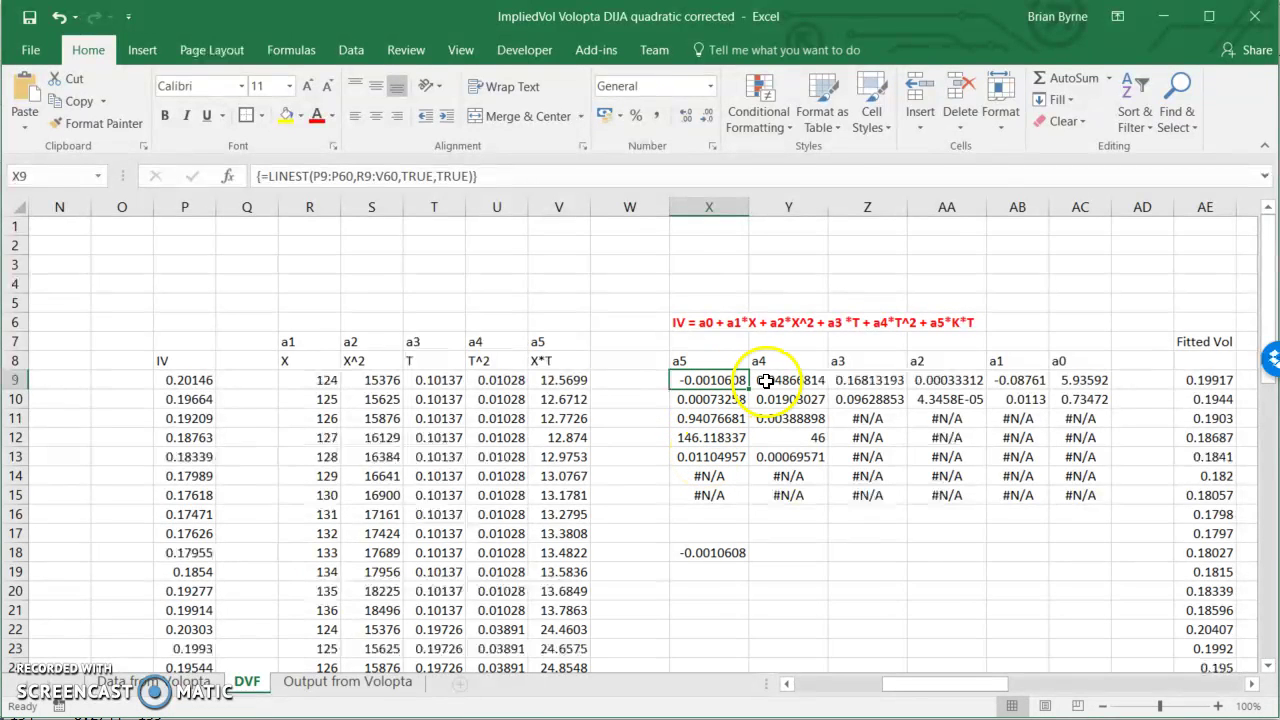
pyautogui.moveTo(729, 540); pyautogui.dragTo(1060, 643)
pyautogui.click(500, 185)
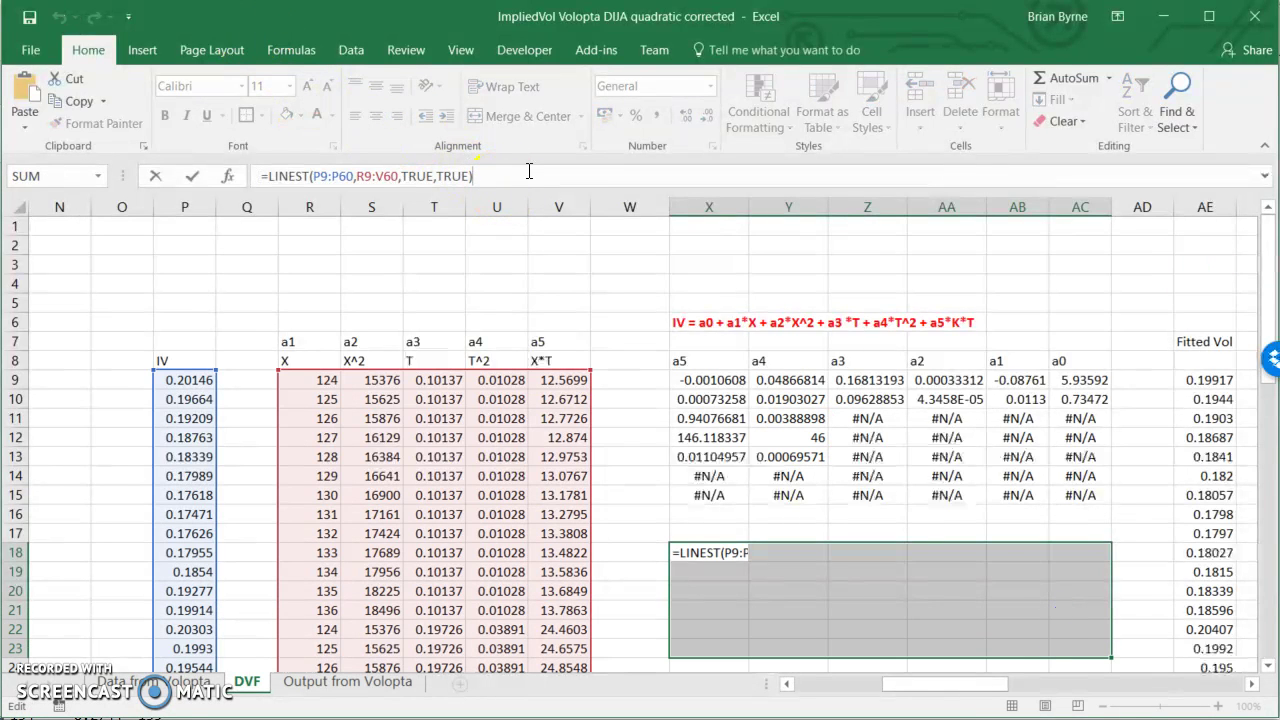
pyautogui.click(251, 158)
pyautogui.hotkey('ctrl', 'shift', 'Return')
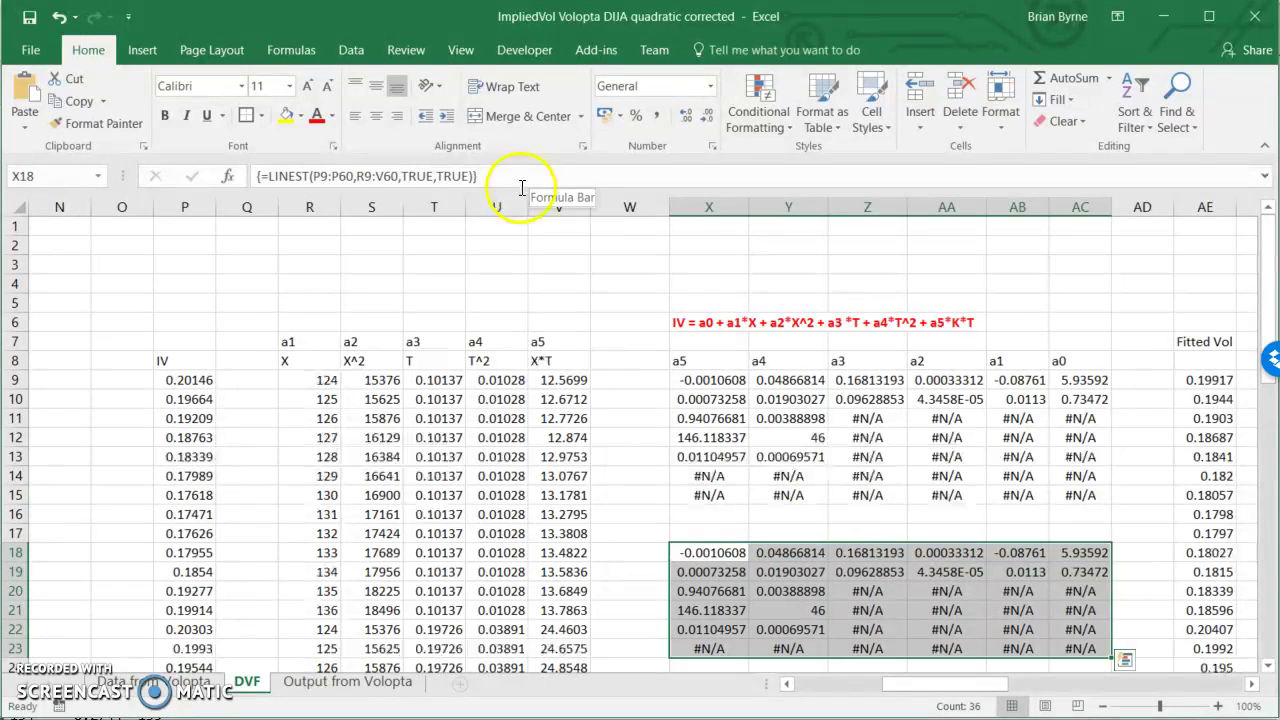
pyautogui.scroll(-1, 848, 630)
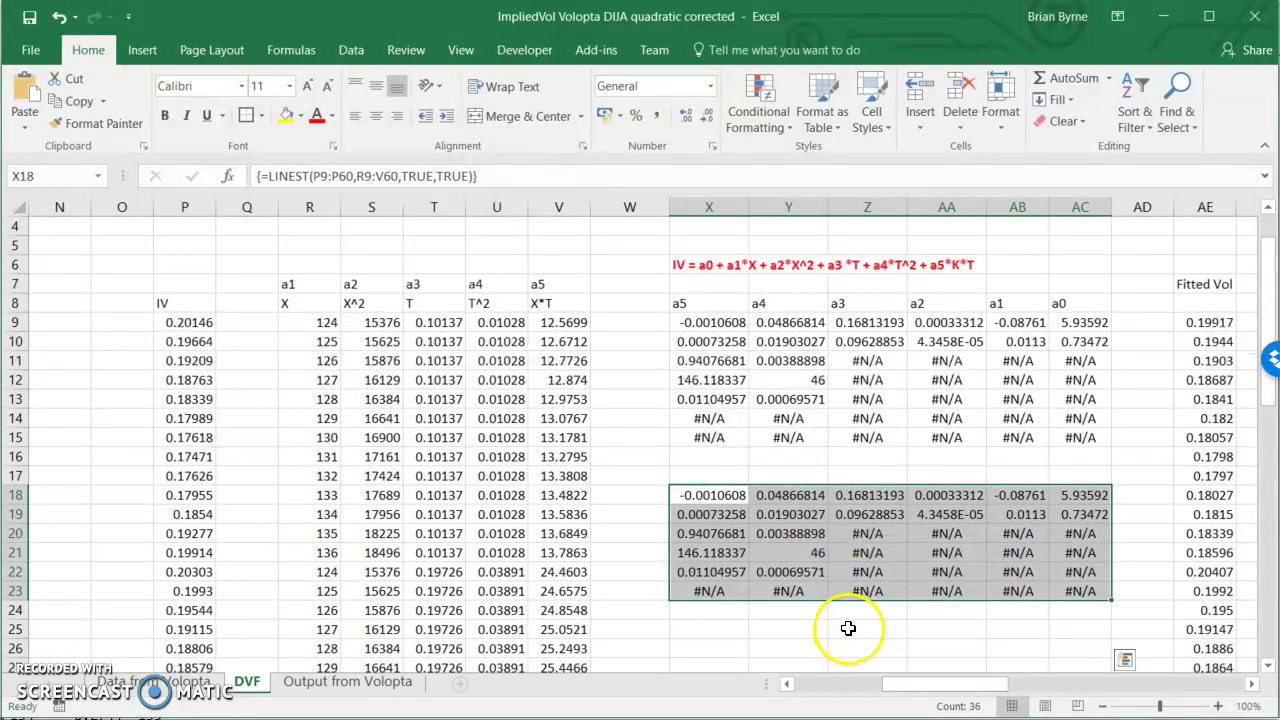
# - Compare the a1 regressor column in R with the coefficient headings a0 through a5 above the LINEST output
pyautogui.click(1115, 421)
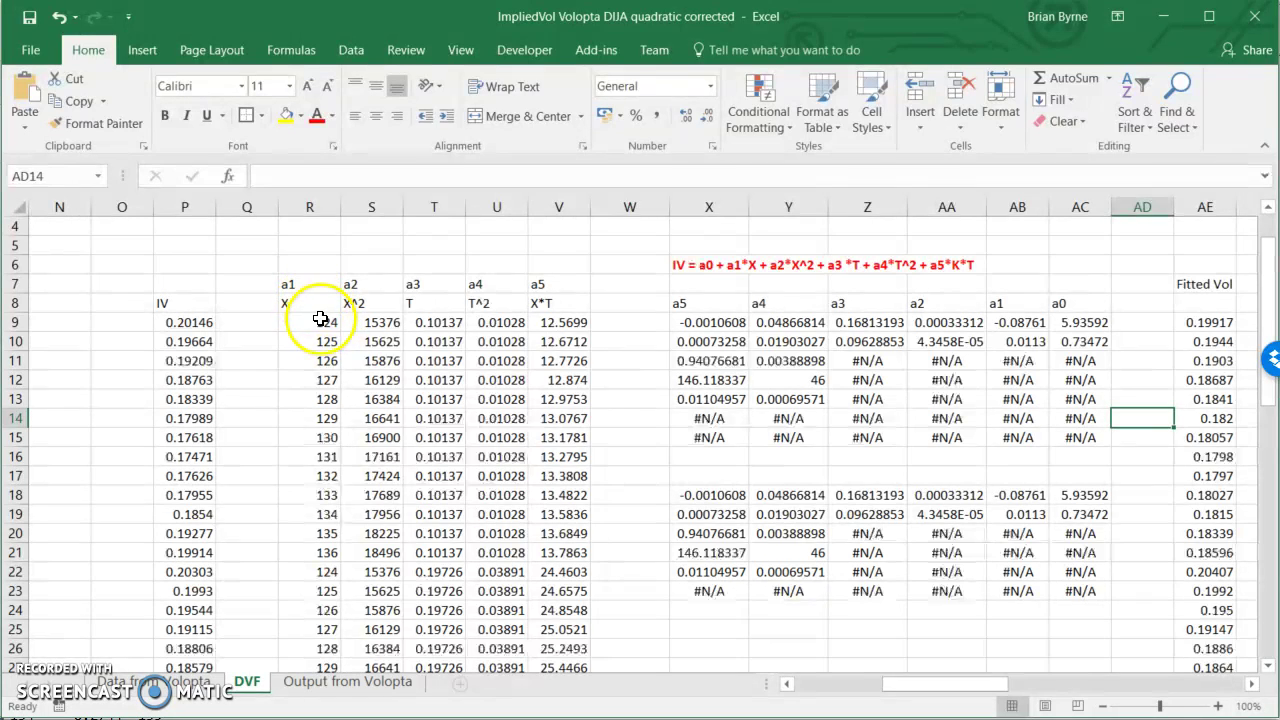
pyautogui.click(310, 321)
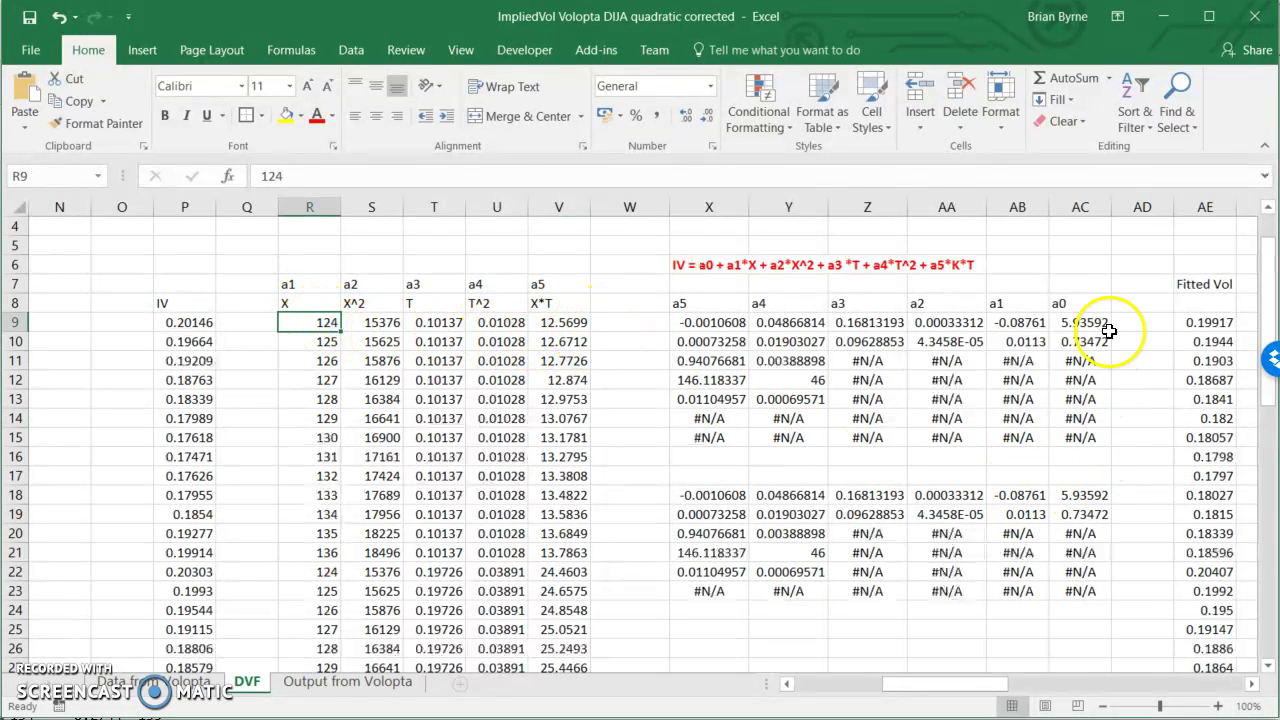
pyautogui.click(320, 287)
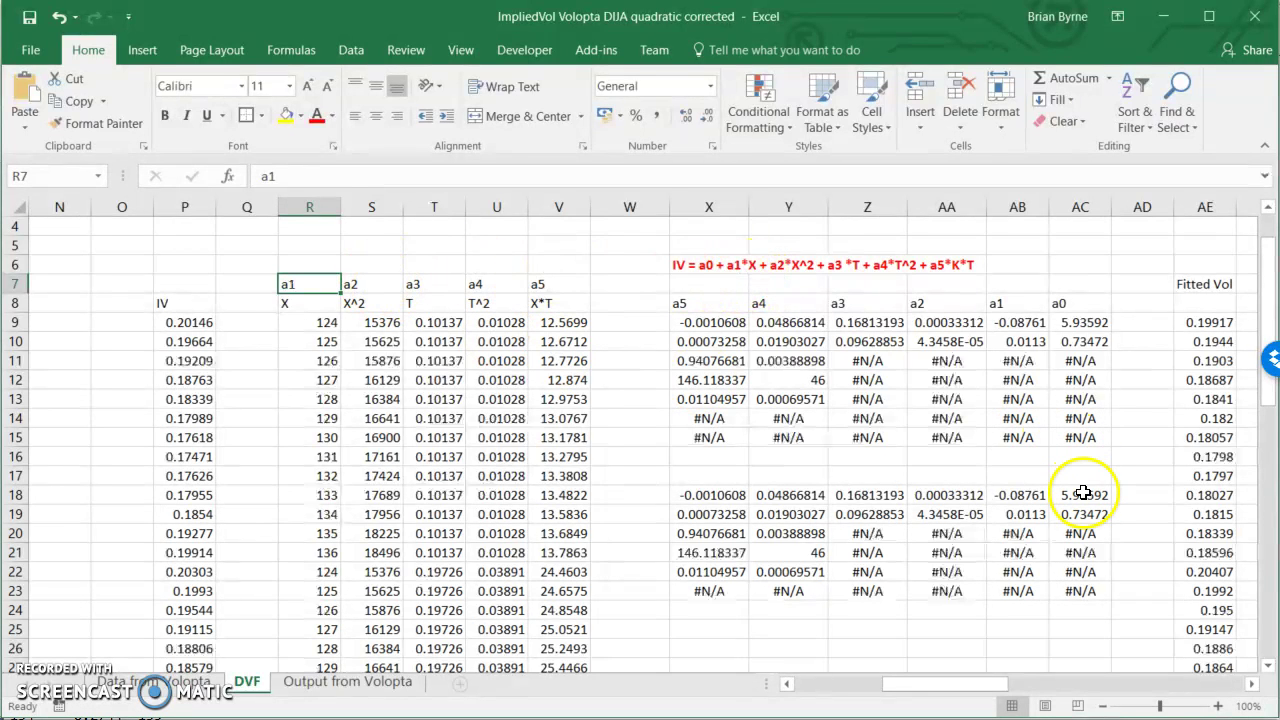
pyautogui.click(1016, 496)
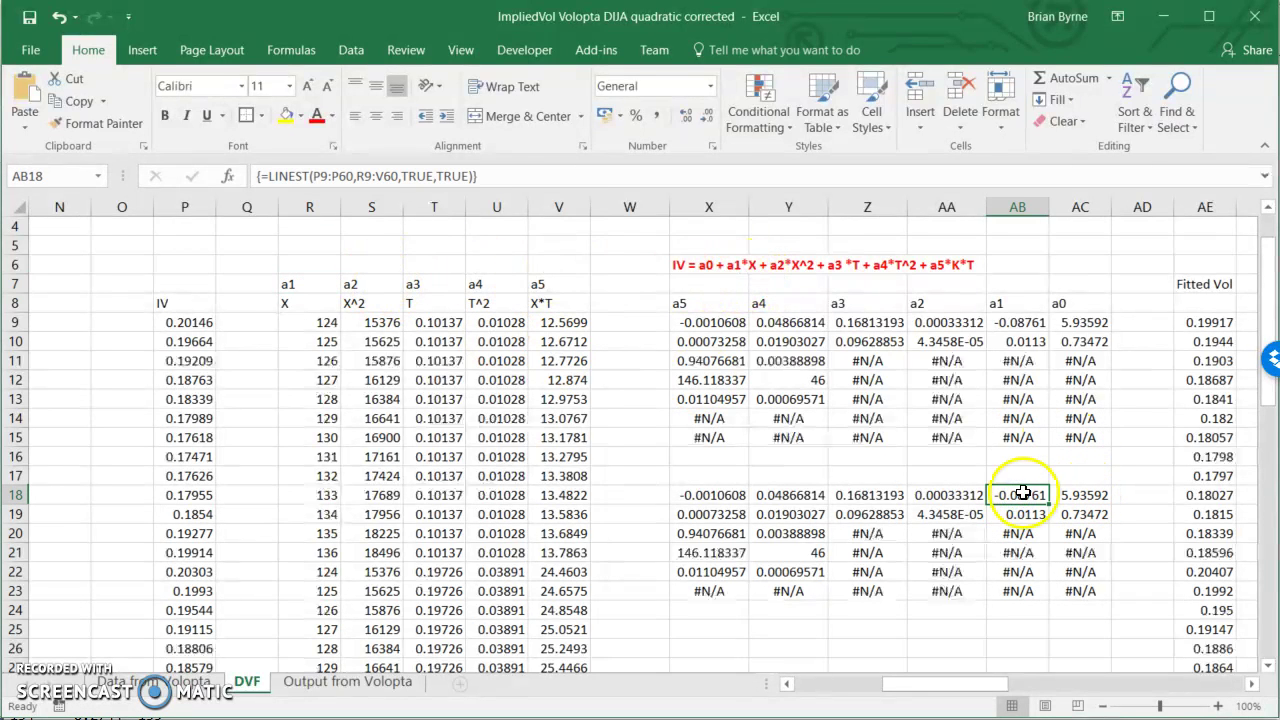
pyautogui.click(1060, 305)
pyautogui.click(1002, 305)
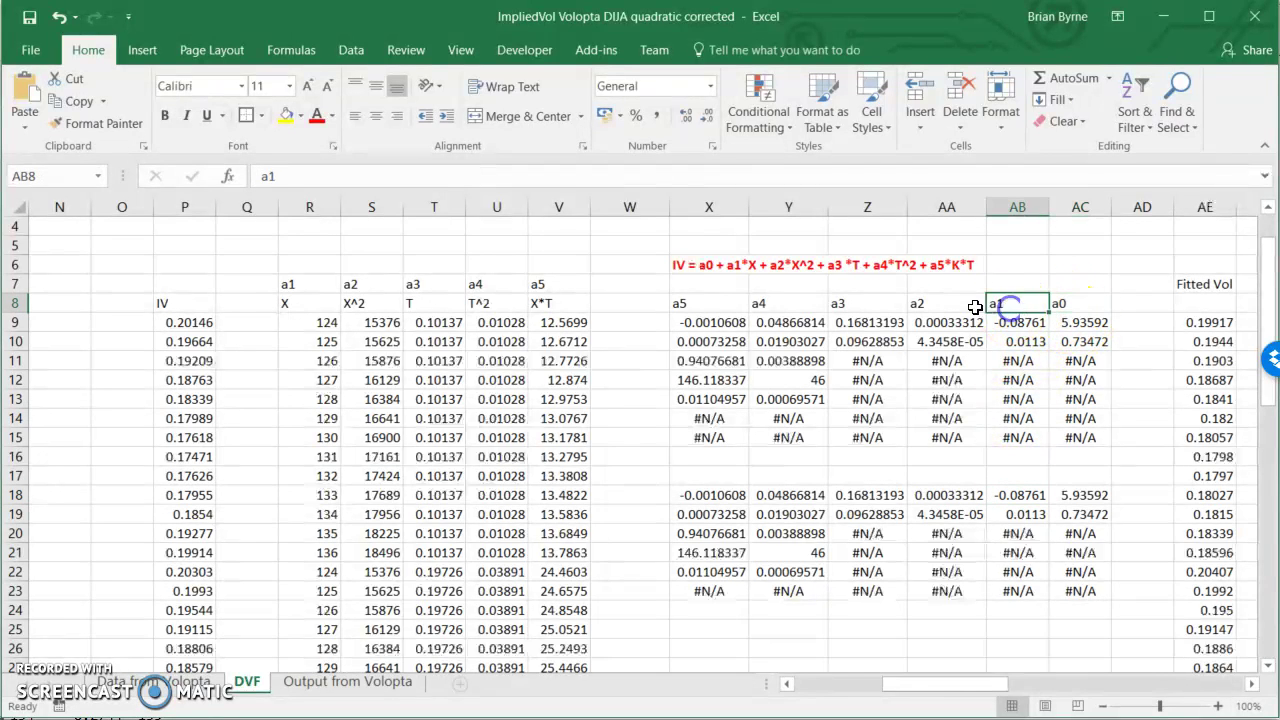
pyautogui.click(925, 304)
pyautogui.click(856, 302)
pyautogui.click(785, 304)
pyautogui.click(703, 305)
# - Review the row 18 coefficients from a0 to a5, and consult the Model 3 equation in the Dumas, Fleming and Whaley PDF in Acrobat Reader
pyautogui.click(1076, 493)
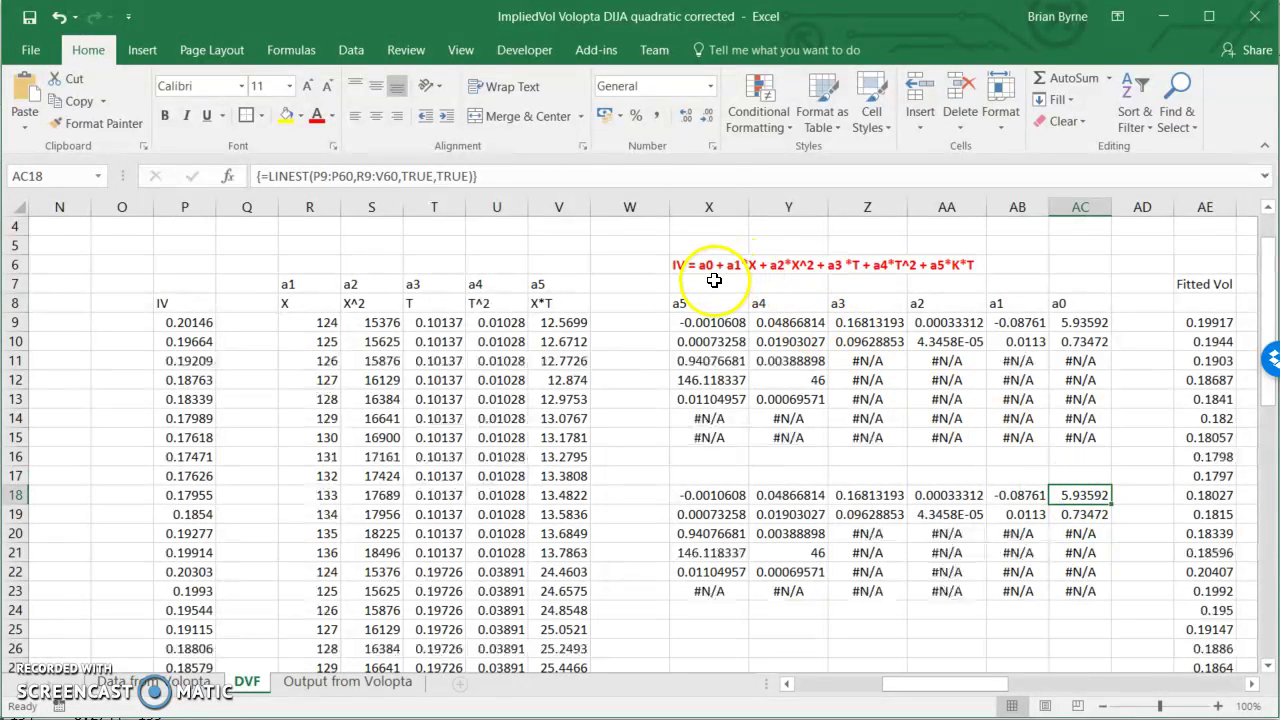
pyautogui.click(1021, 497)
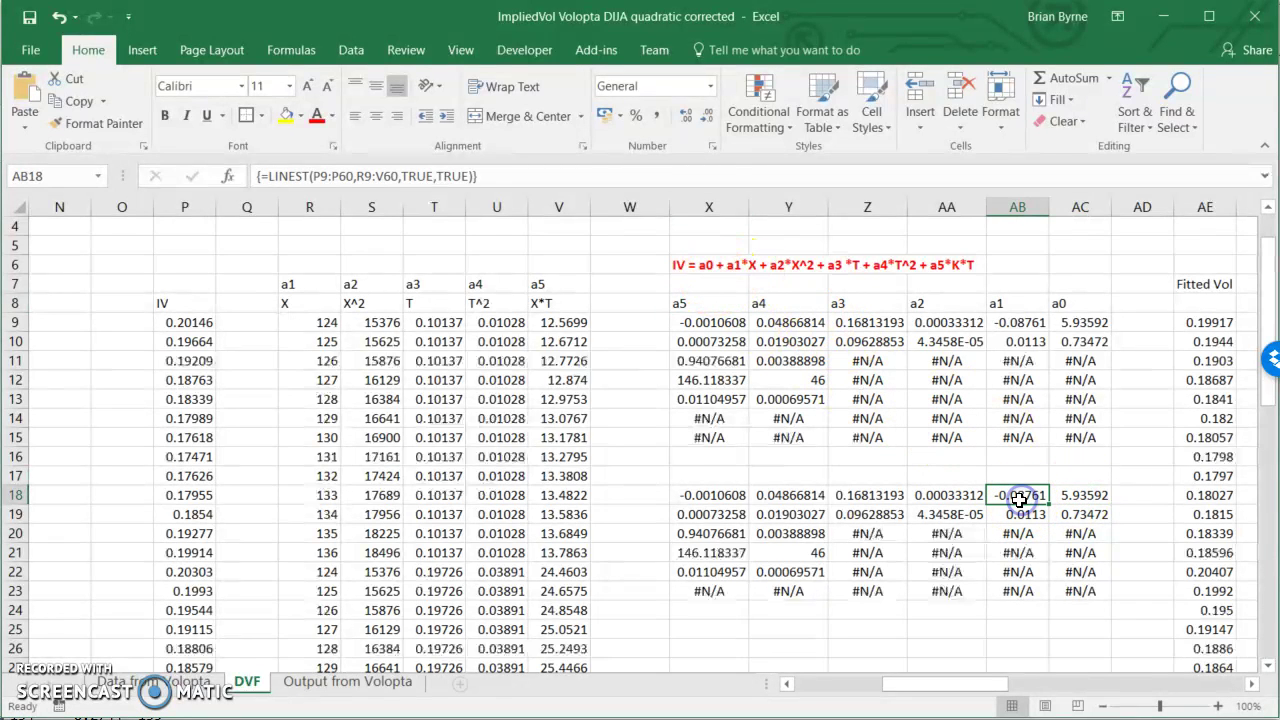
pyautogui.click(947, 493)
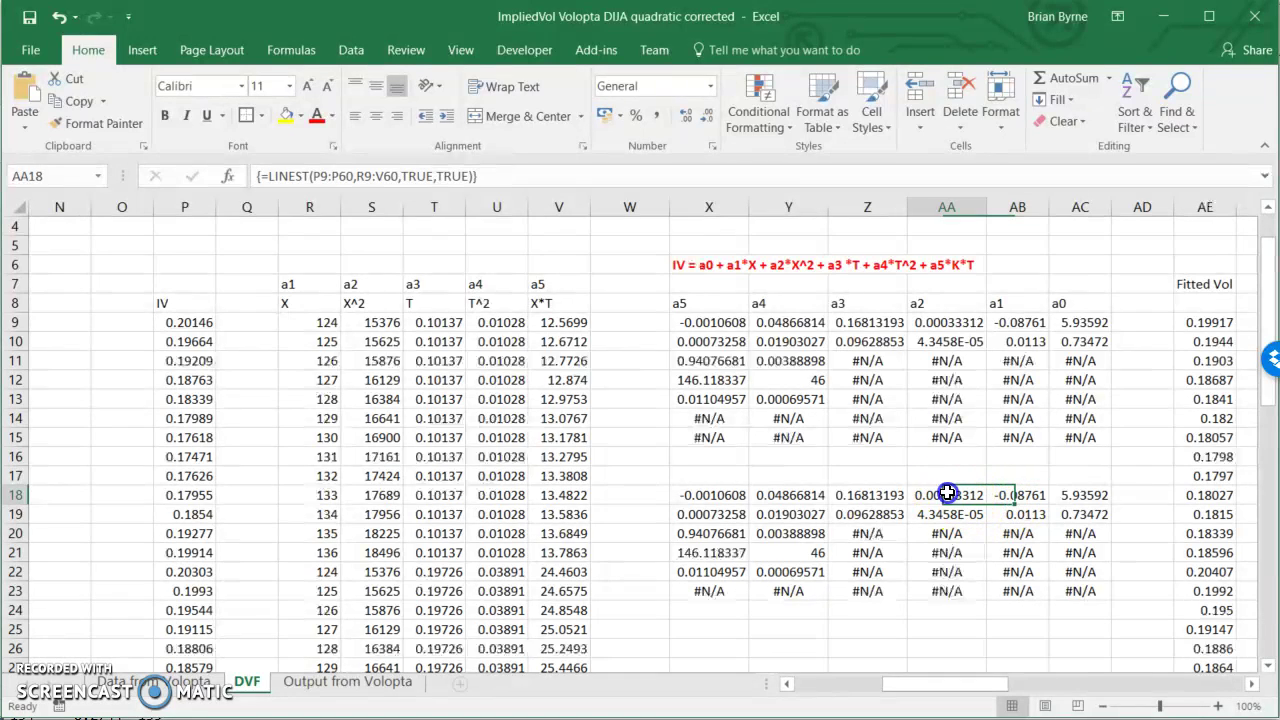
pyautogui.click(875, 495)
pyautogui.click(817, 505)
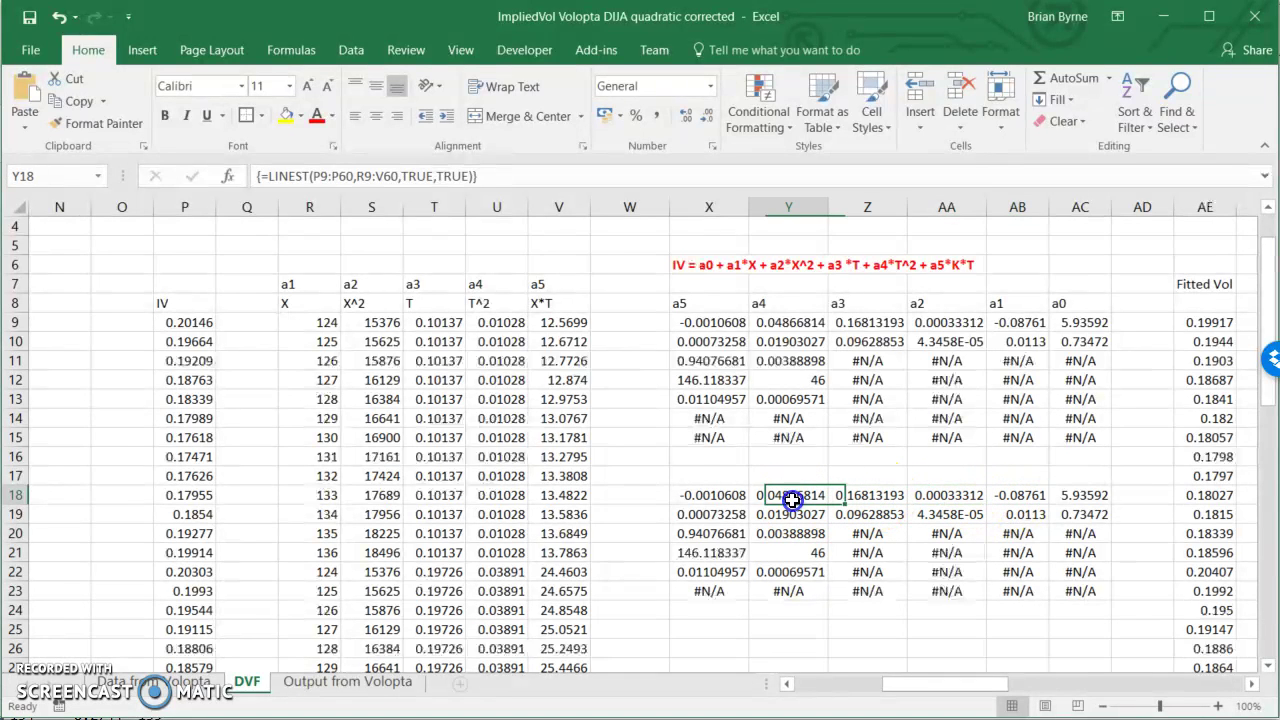
pyautogui.click(702, 495)
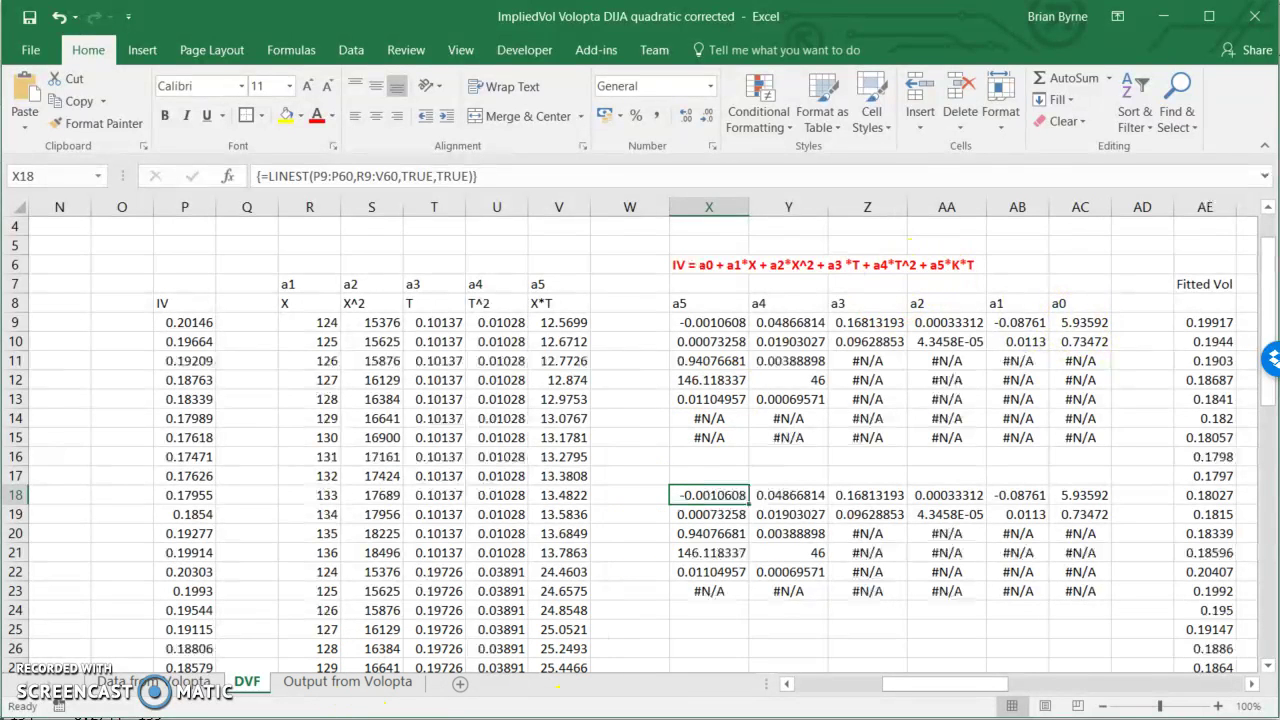
pyautogui.hotkey('alt', 'Tab')
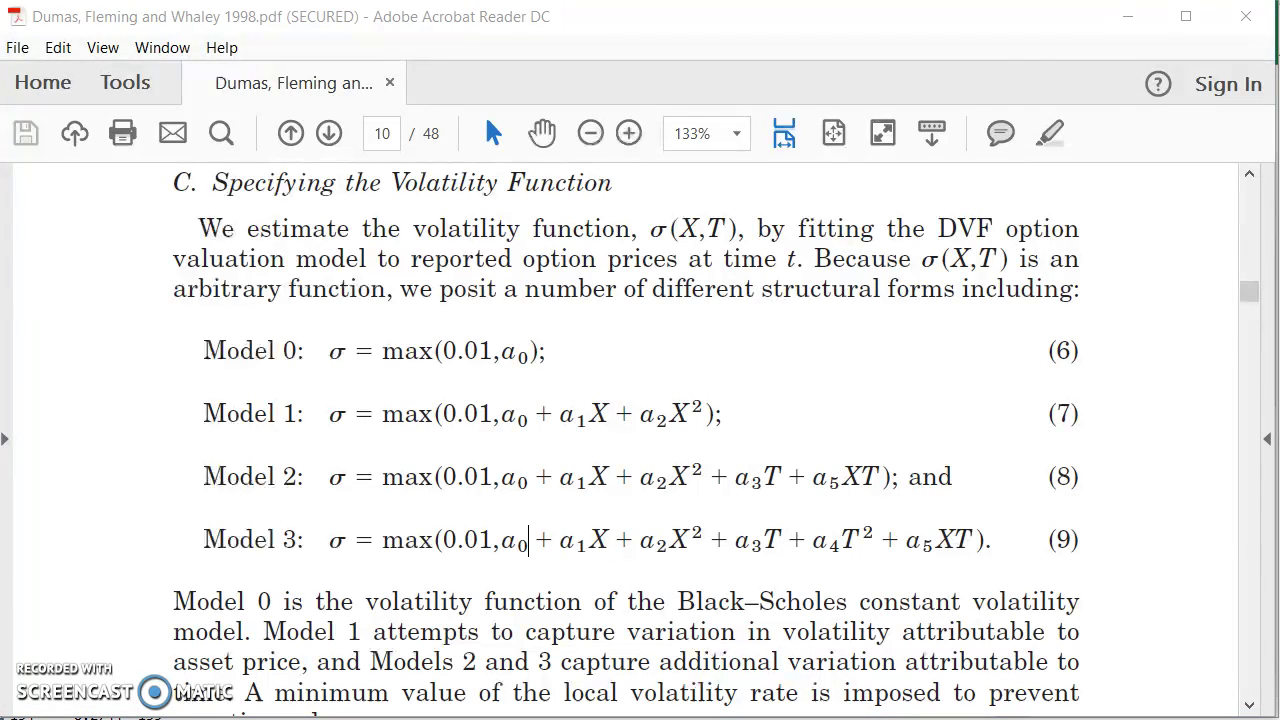
pyautogui.hotkey('alt', 'Tab')
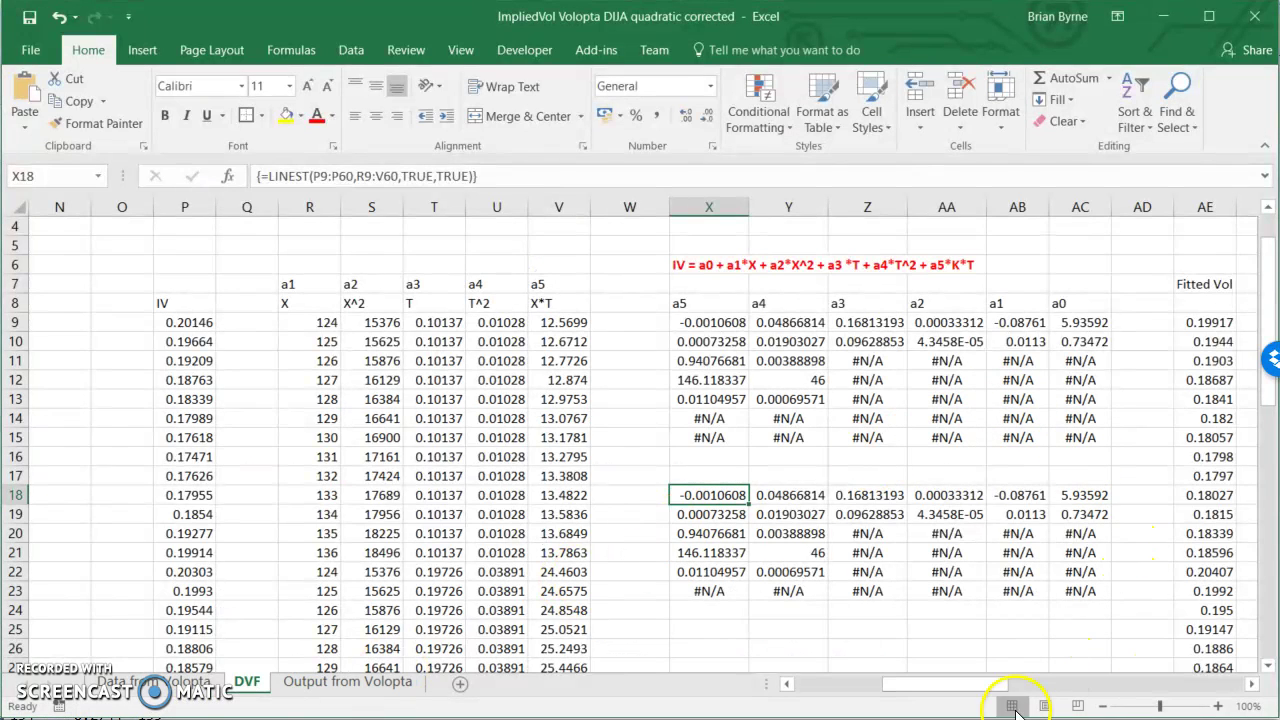
# - Inspect the Fitted Vol formula in AE9 and trace its references to the coefficients and regressors
pyautogui.moveTo(971, 684); pyautogui.dragTo(1008, 684)
pyautogui.click(835, 322)
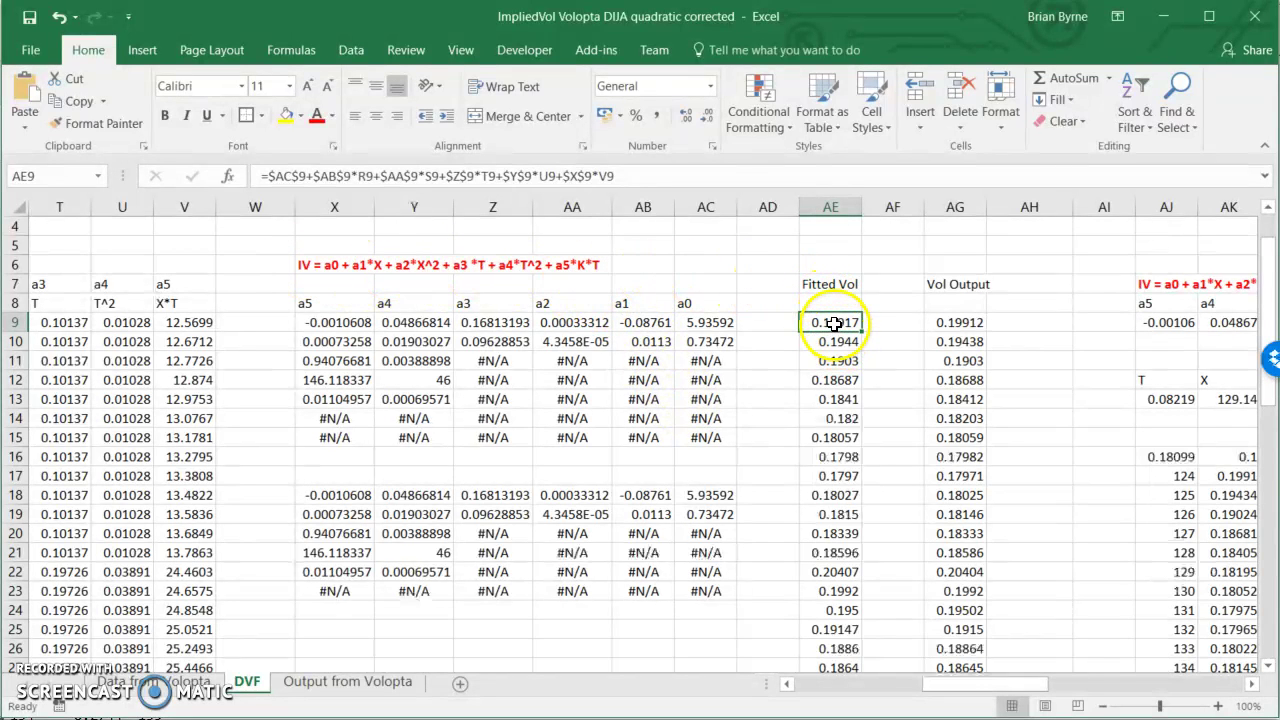
pyautogui.press('F2')
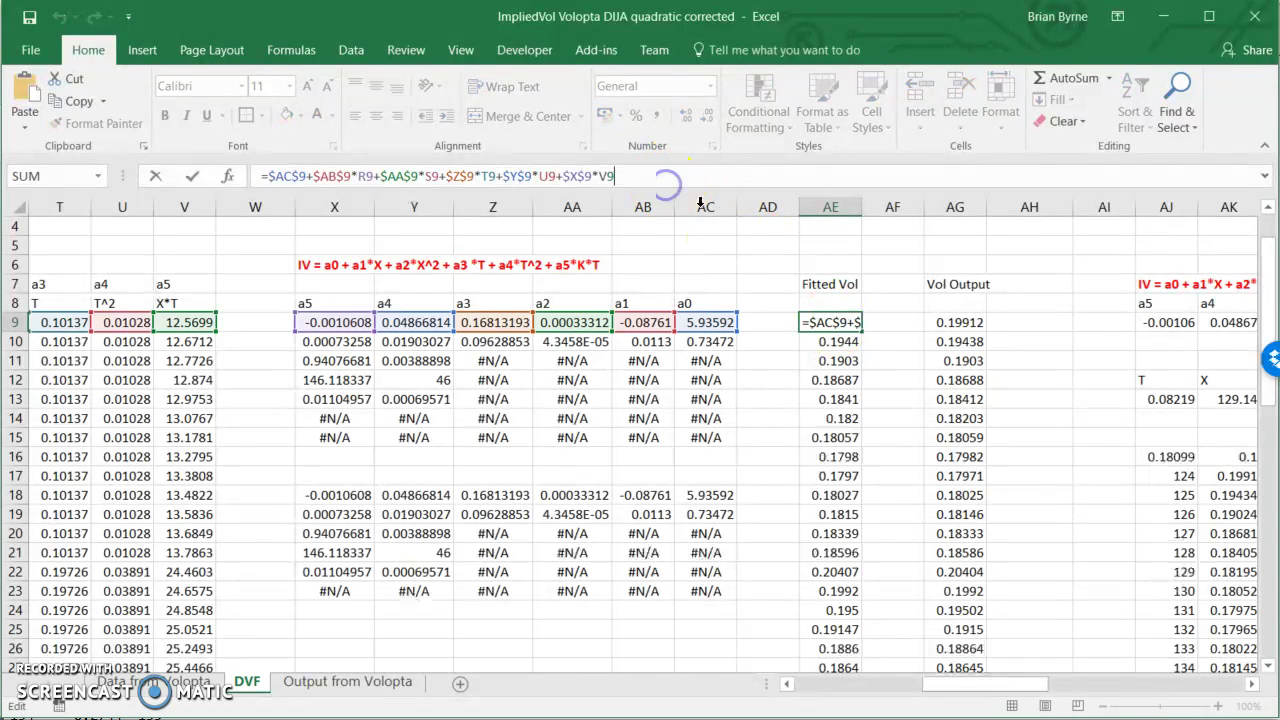
pyautogui.moveTo(968, 697); pyautogui.dragTo(943, 689)
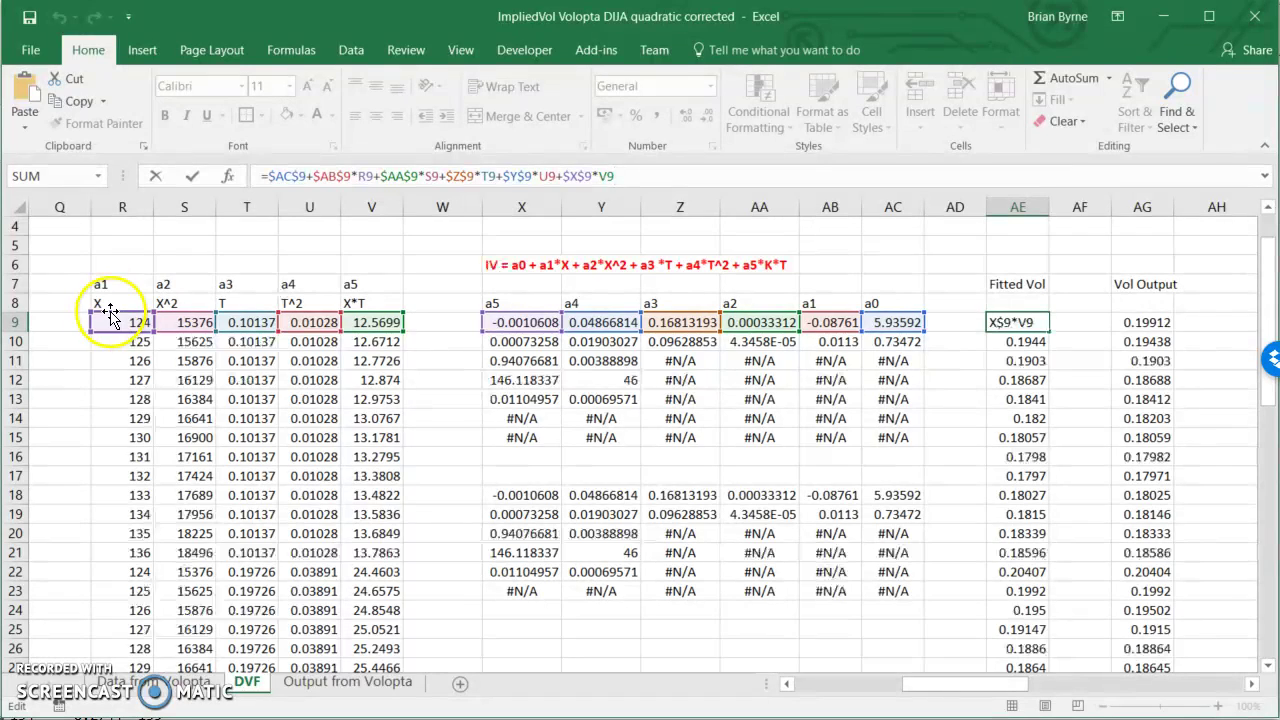
# - Remove the $AC$9 intercept reference from the start of the Fitted Vol formula in AE9
pyautogui.click(309, 182)
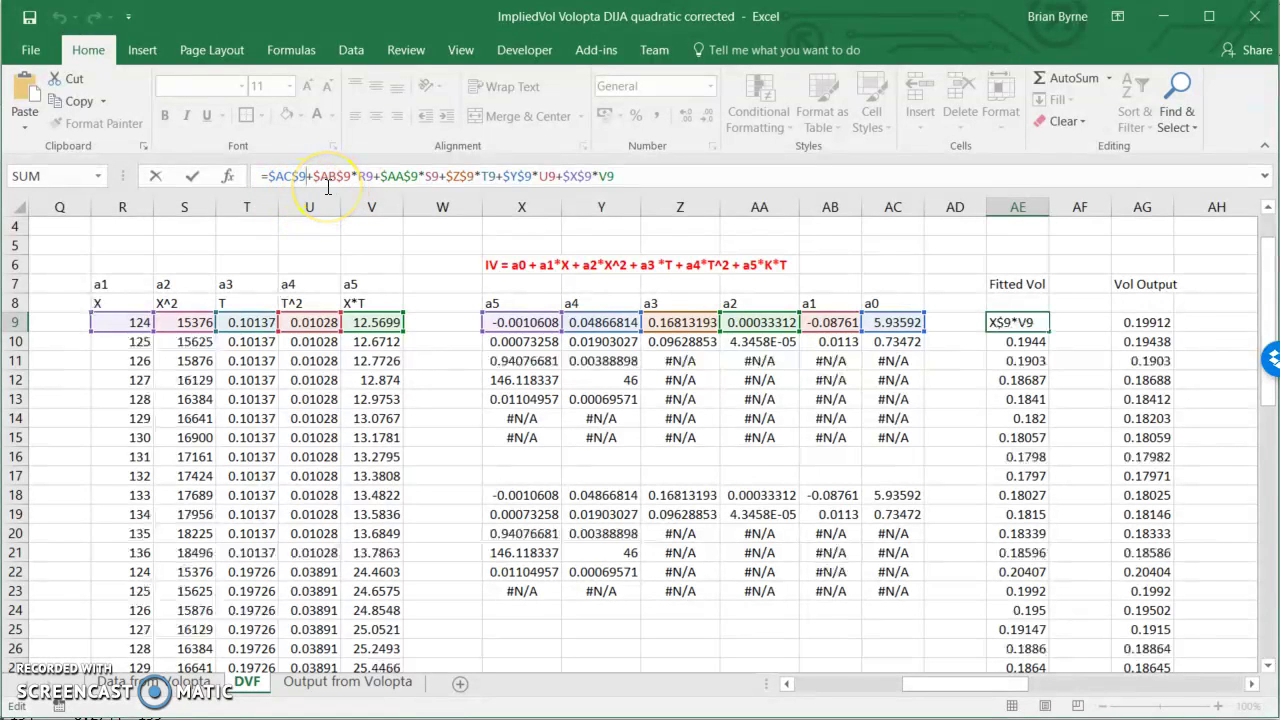
pyautogui.press('BackSpace')
pyautogui.press('BackSpace')
pyautogui.press('BackSpace')
pyautogui.press('BackSpace')
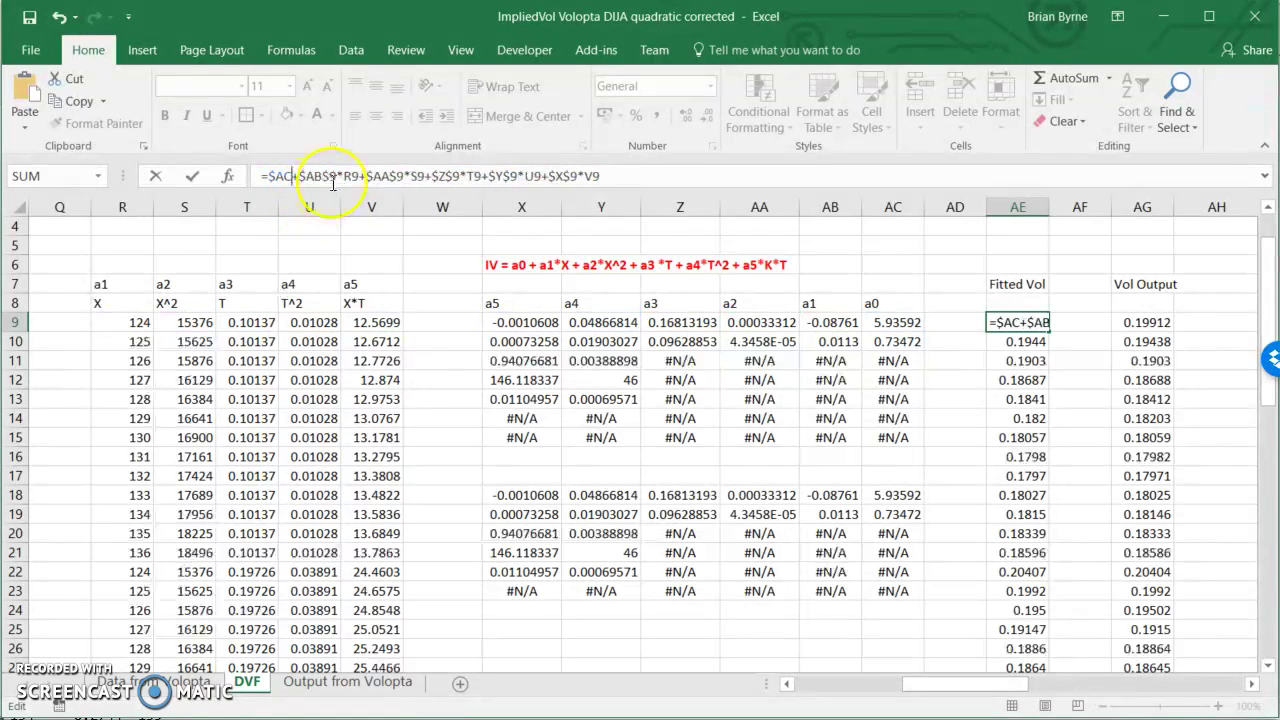
pyautogui.press('BackSpace')
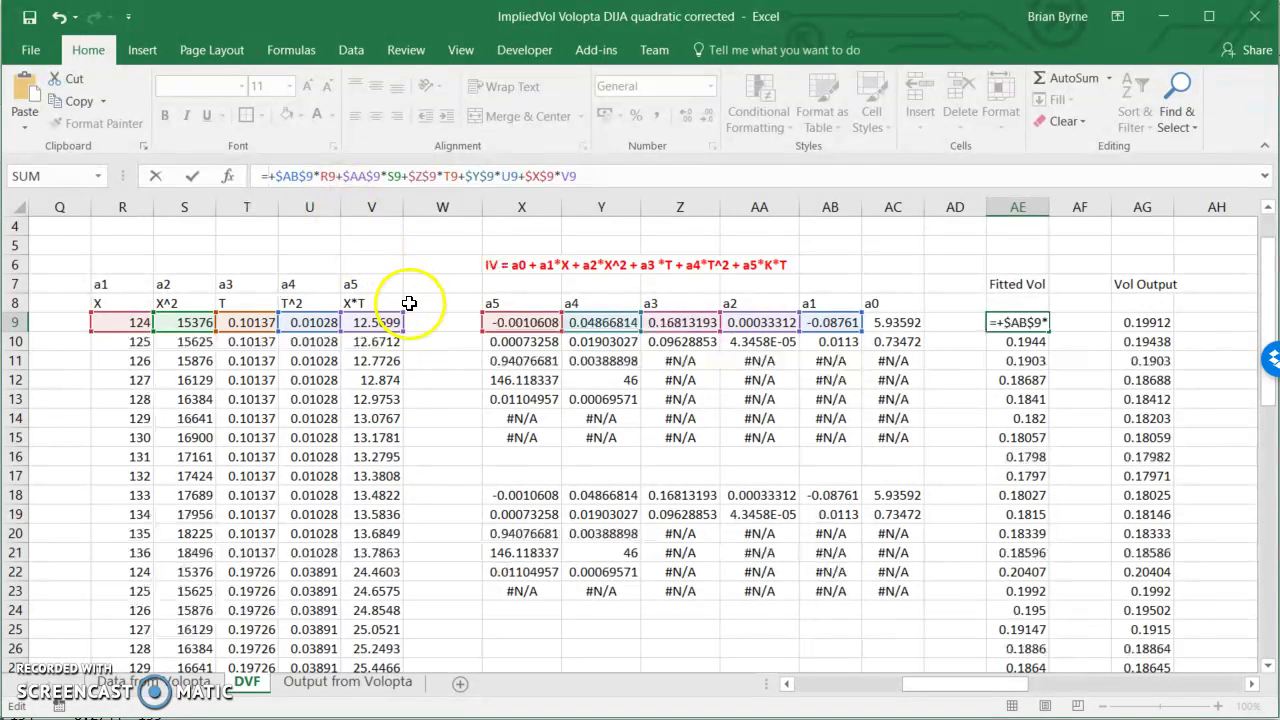
# - Try to re-enter the a0 coefficient as an absolute reference in the AE9 formula, written as $A$C9
pyautogui.click(912, 320)
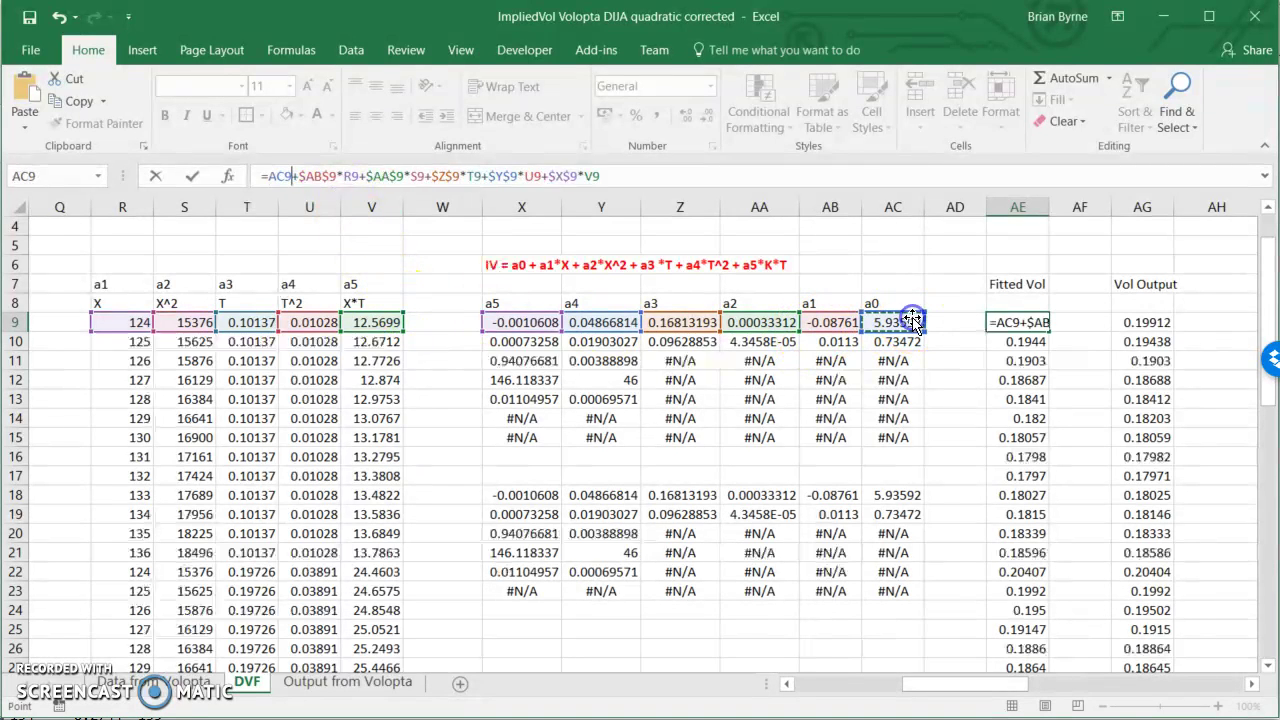
pyautogui.write('$')
pyautogui.press('Right')
pyautogui.write('$')
pyautogui.click(315, 175)
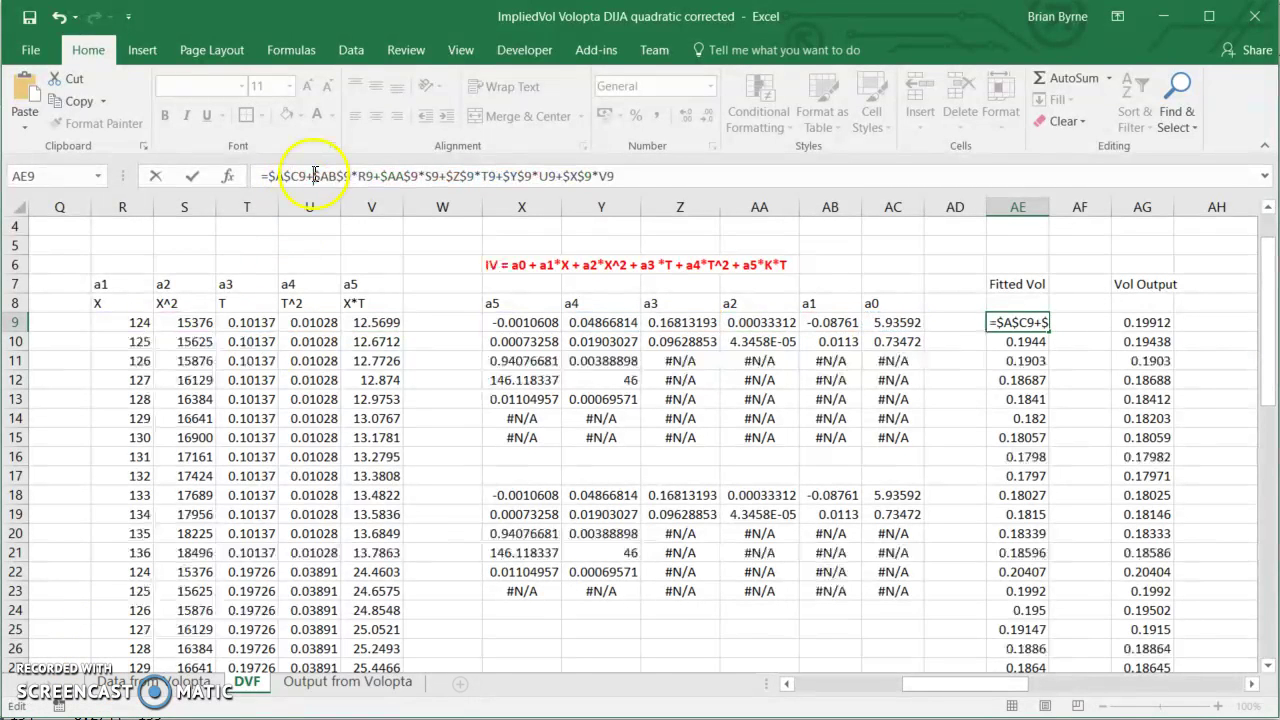
pyautogui.click(1020, 322)
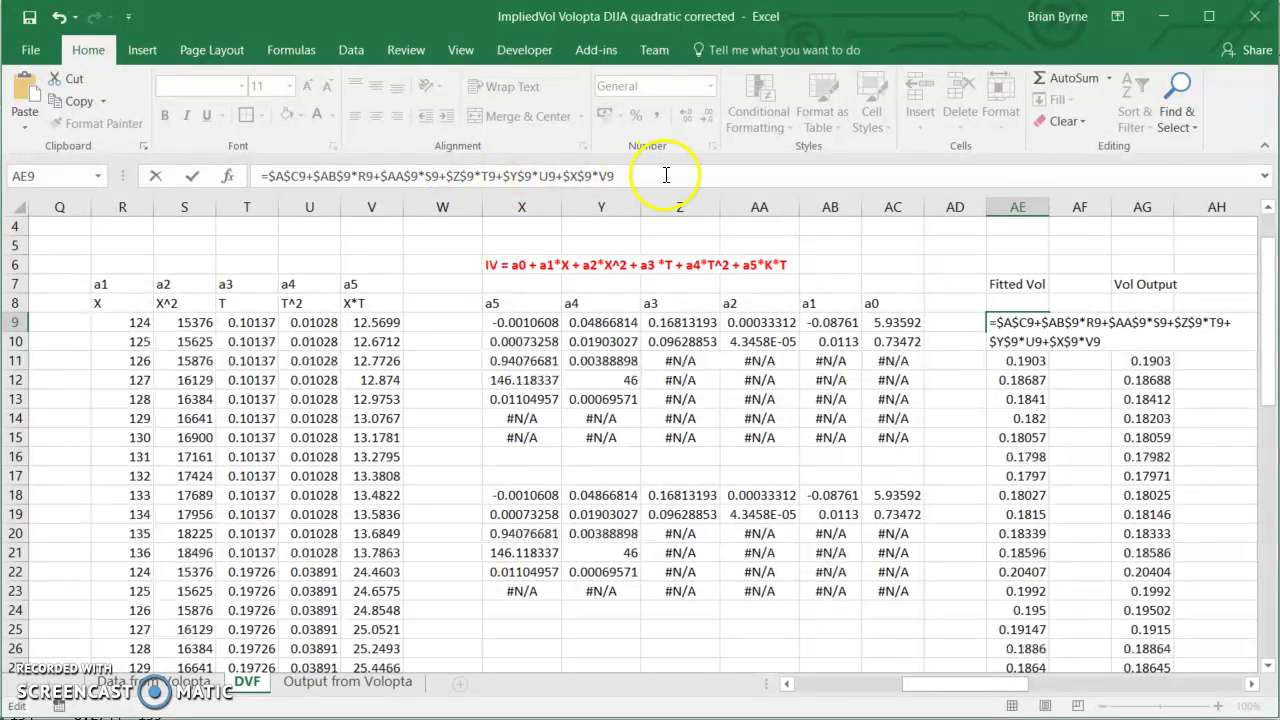
pyautogui.press('Return')
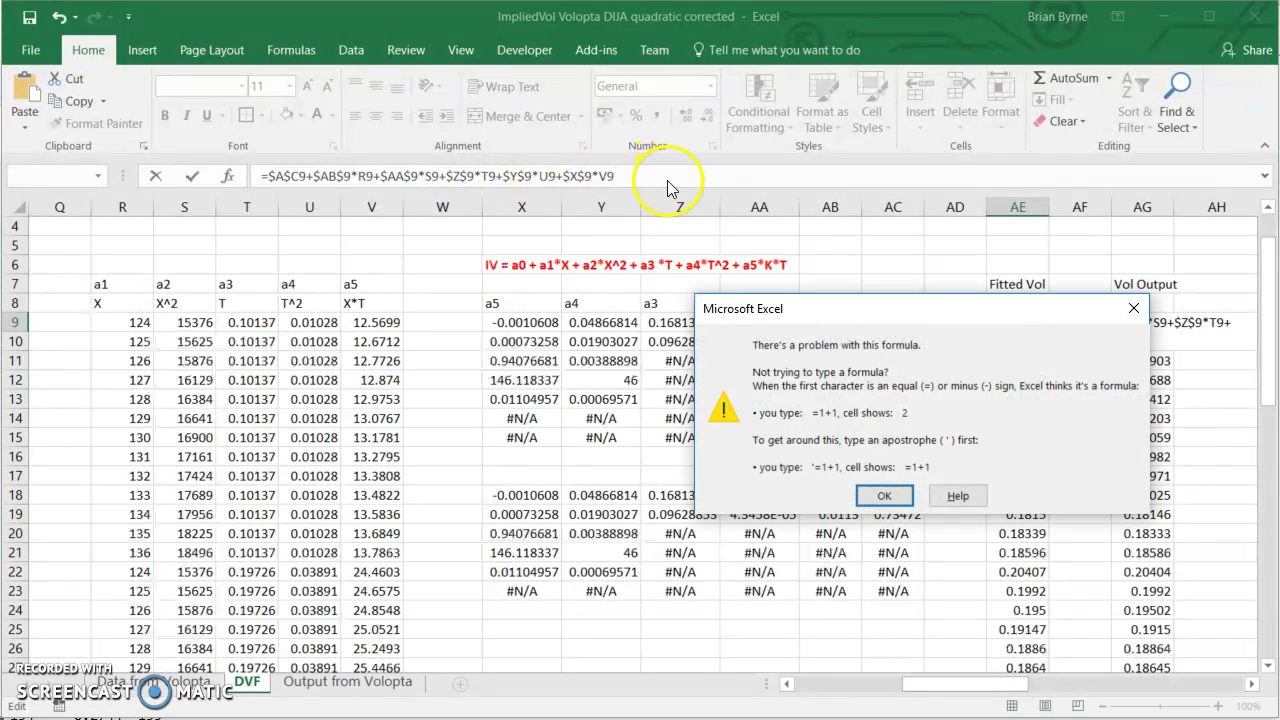
# - Correct the intercept reference in the AE9 formula to $AC$9 and enter the formula
pyautogui.click(881, 493)
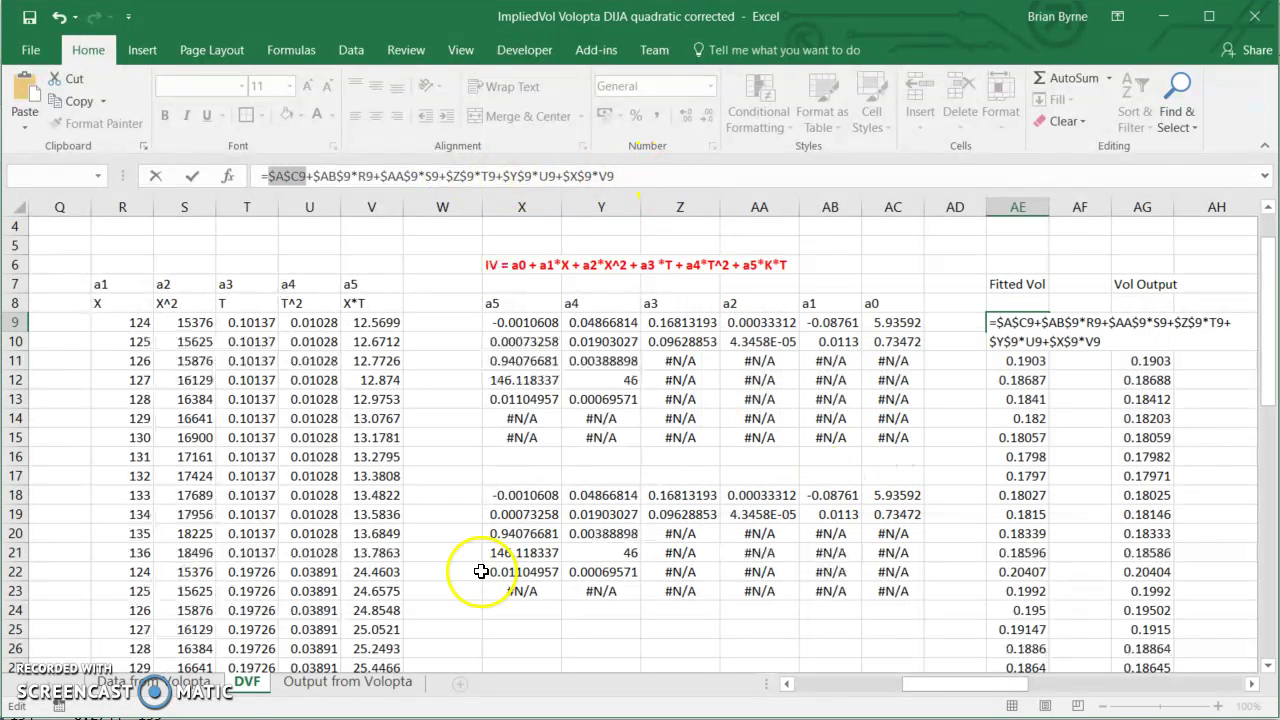
pyautogui.write('$AC$9')
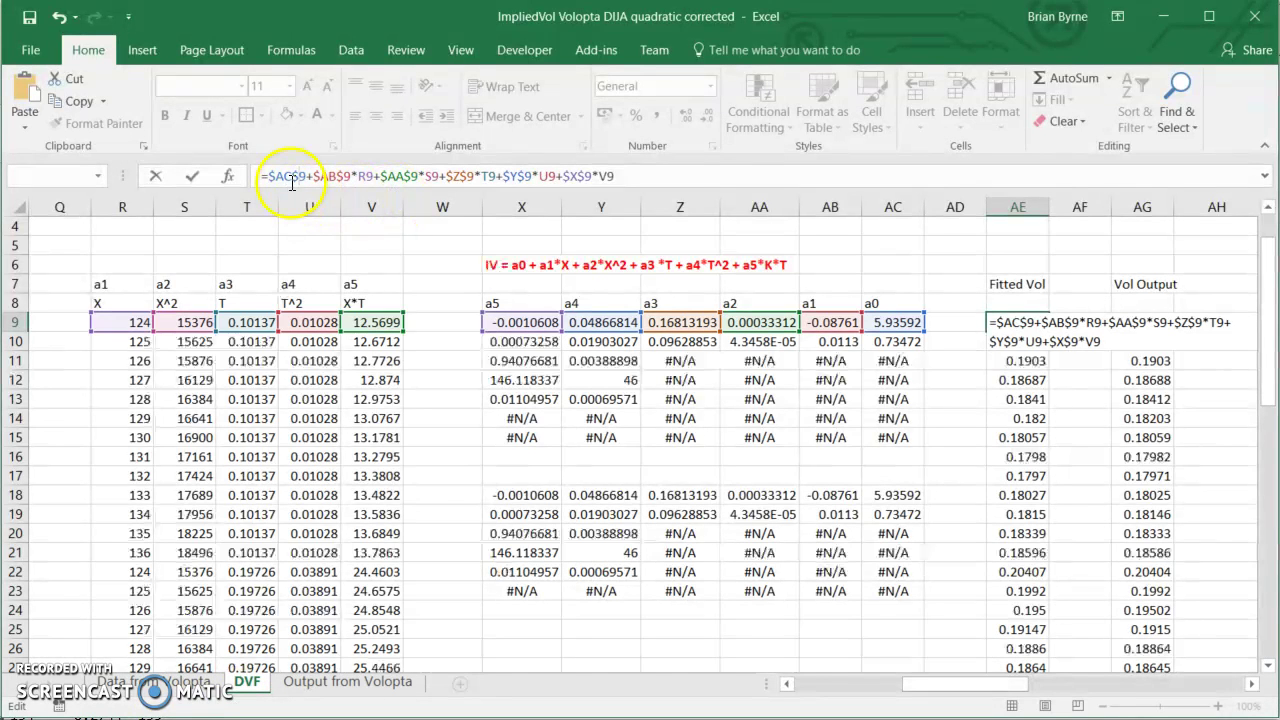
pyautogui.press('Return')
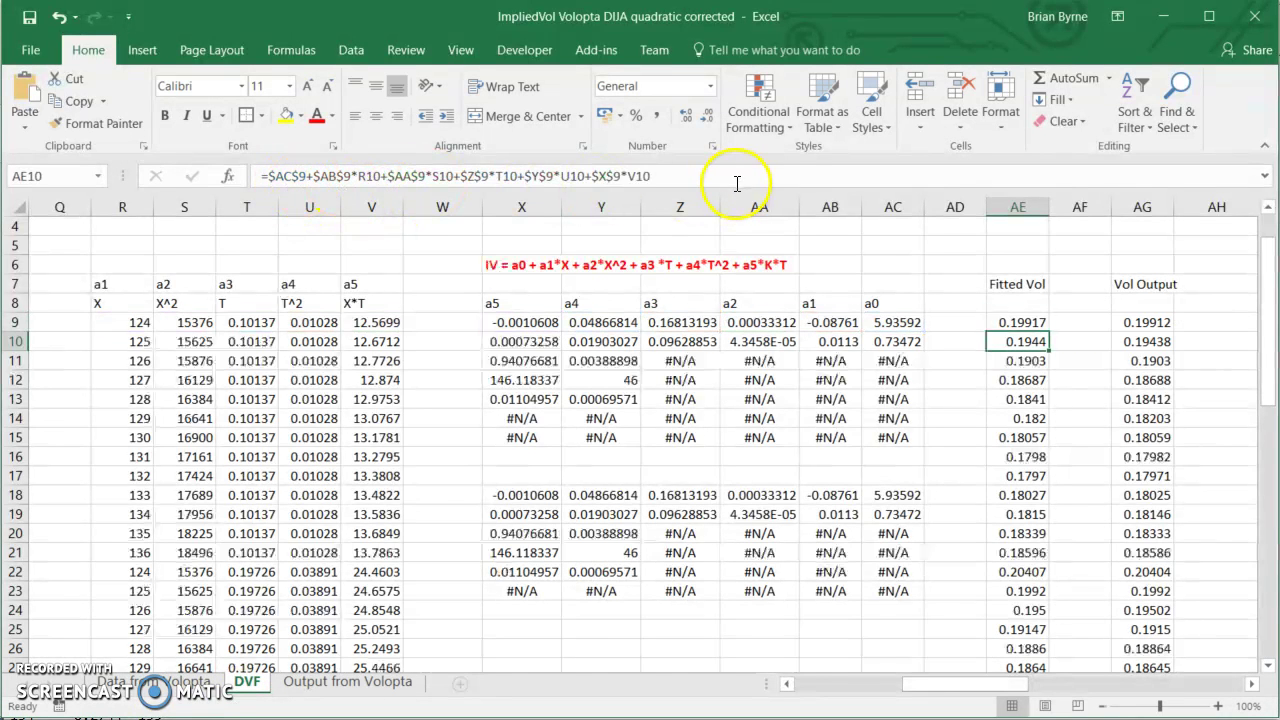
# - Clear the Fitted Vol values below AE9, starting from AE10
pyautogui.click(1017, 323)
pyautogui.moveTo(1028, 340); pyautogui.dragTo(1027, 689)
pyautogui.moveTo(1015, 628); pyautogui.dragTo(1015, 628)
pyautogui.scroll(13, 1015, 600)
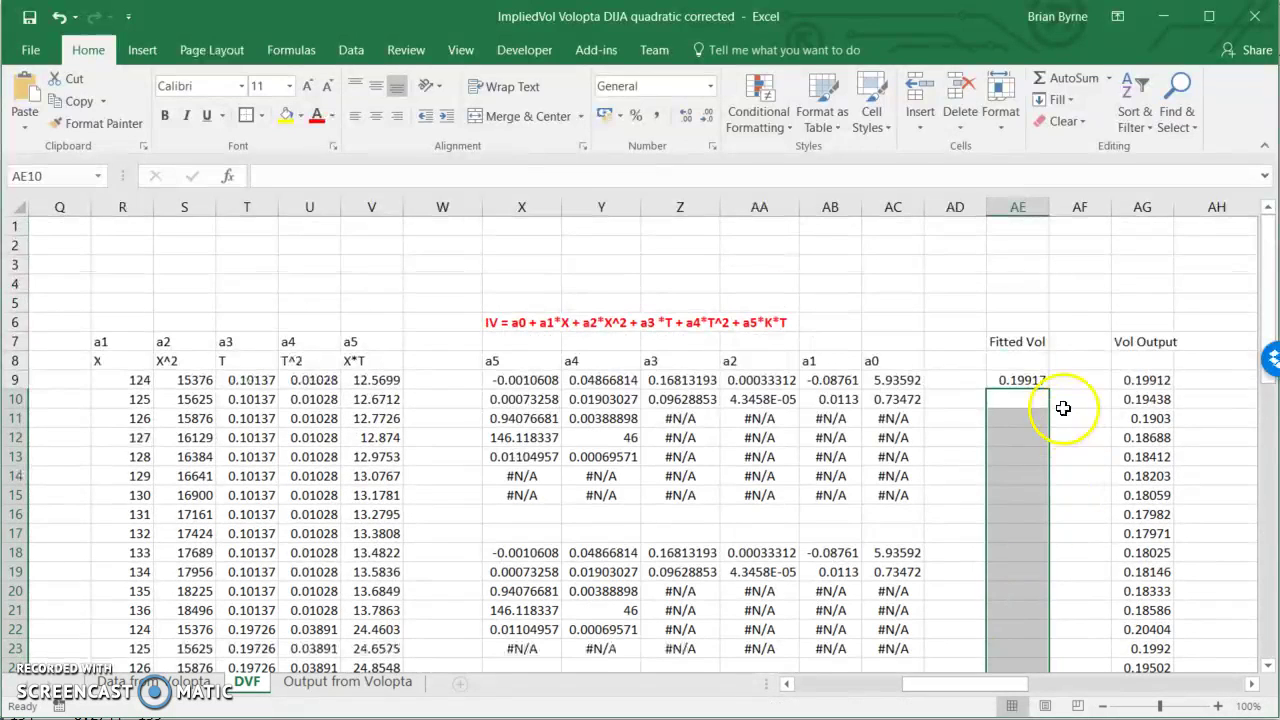
# - Fill the Fitted Vol formula from AE9 down to AE10 and check the copied cell's references
pyautogui.click(1020, 380)
pyautogui.moveTo(1051, 387); pyautogui.dragTo(1049, 406)
pyautogui.click(1022, 400)
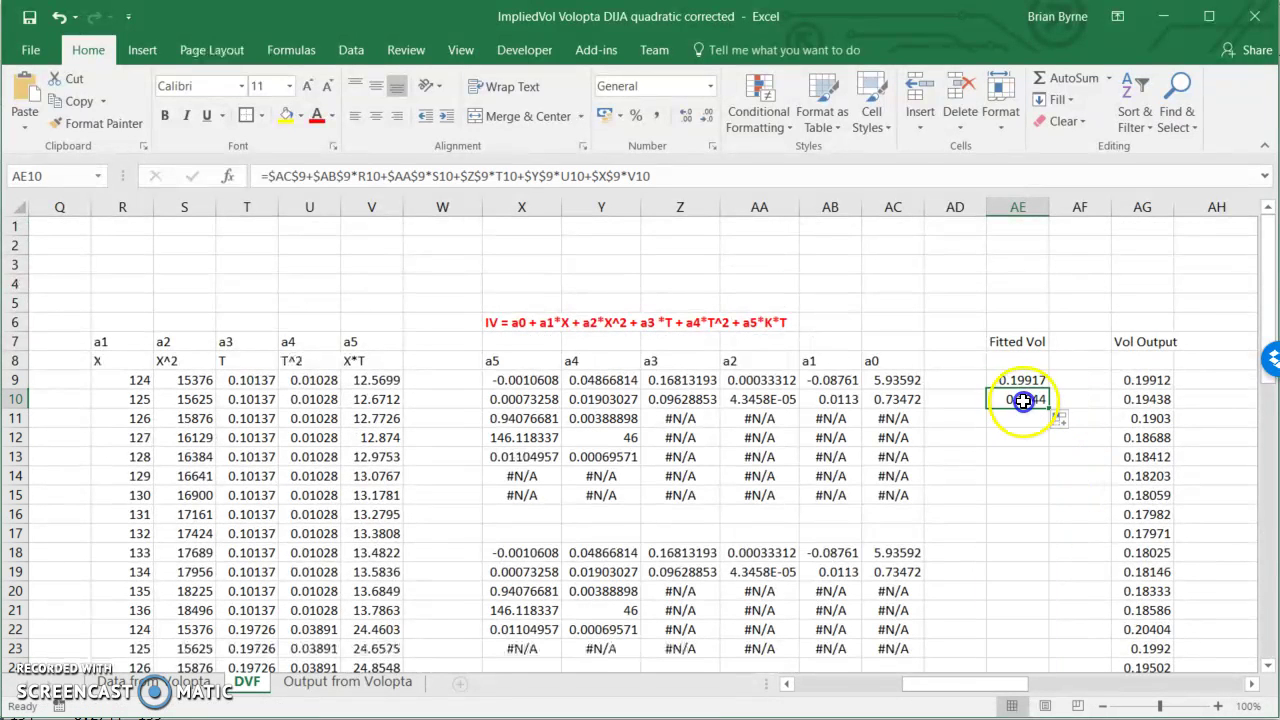
pyautogui.doubleClick(1022, 400)
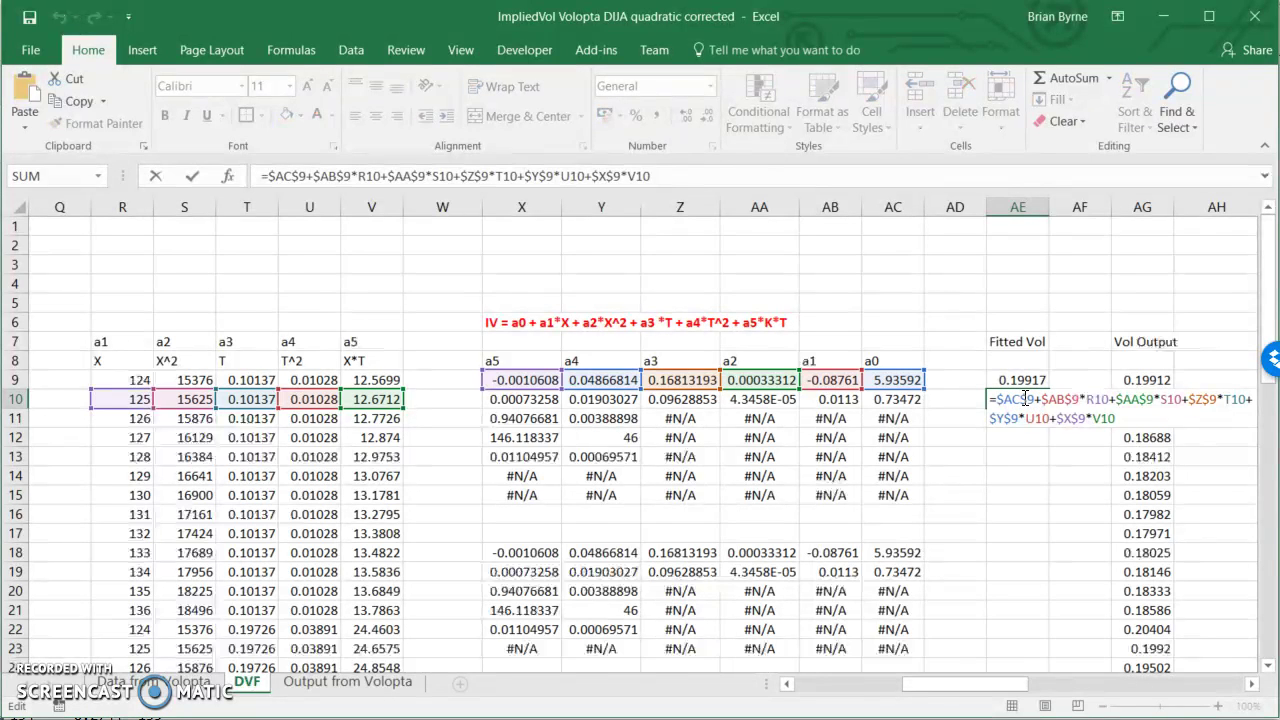
pyautogui.press('Escape')
# - Fill the Fitted Vol formula from AE10 down to AE11 and open AE11 to check its references
pyautogui.click(1027, 398)
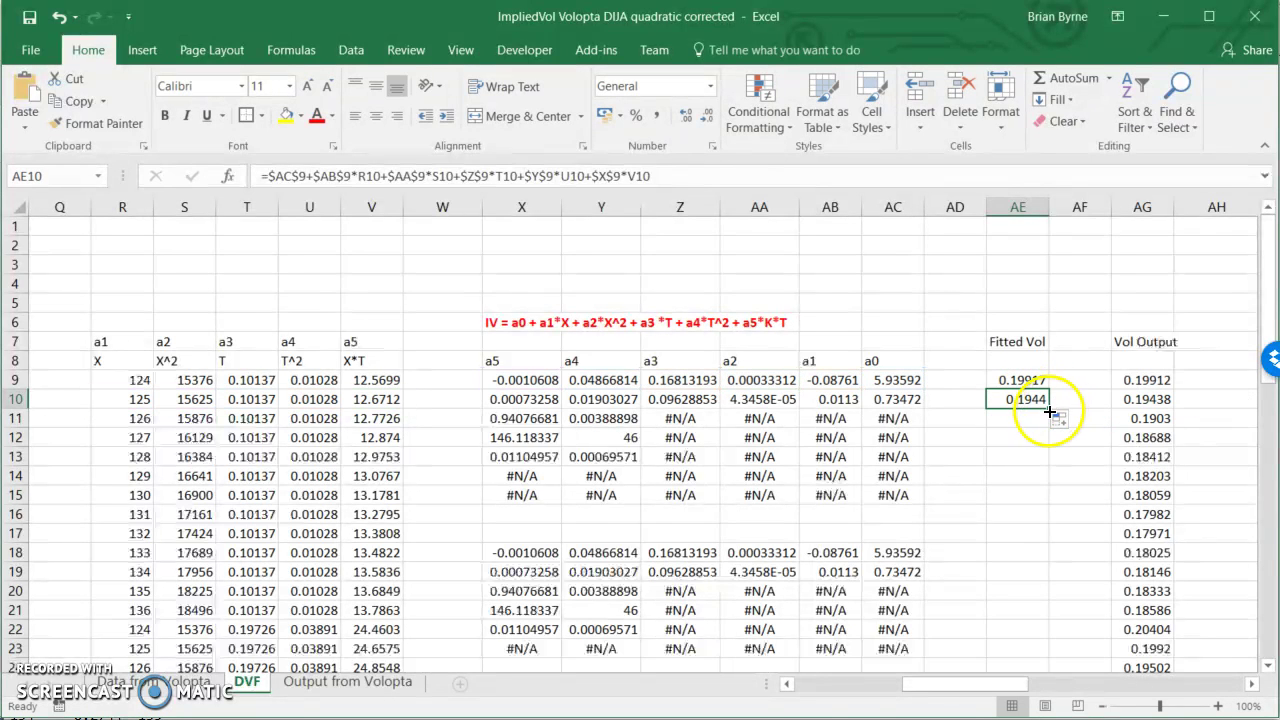
pyautogui.moveTo(1049, 408); pyautogui.dragTo(1049, 426)
pyautogui.doubleClick(1040, 420)
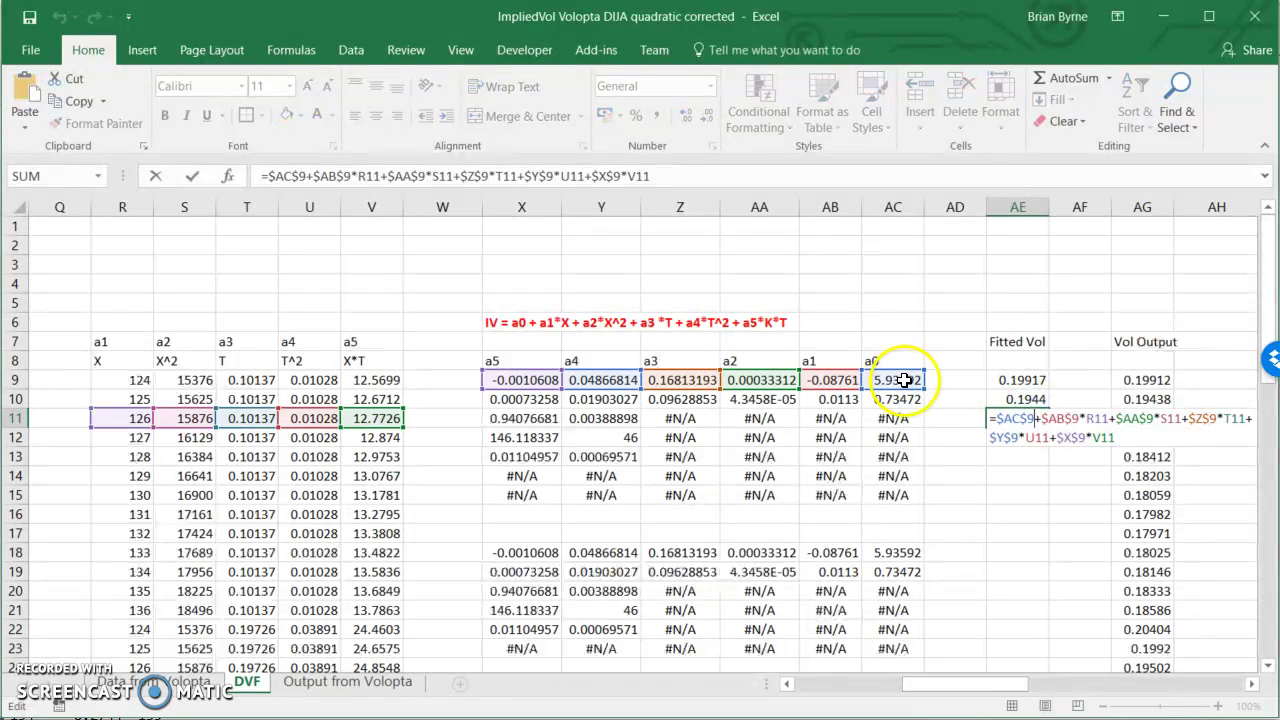